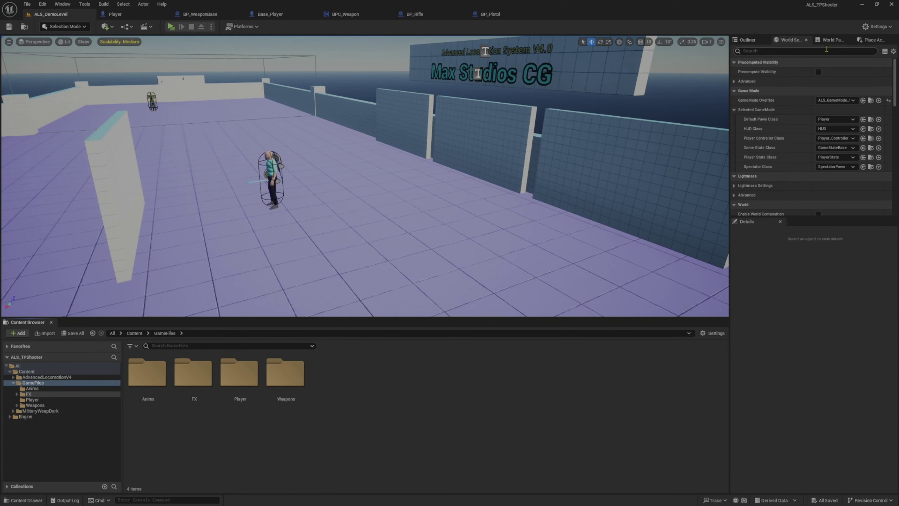
Step: In Project Settings, name SurfaceType2–7 Wood, Rock, Grass, Metal, Glass and Flesh
left_click(876, 27)
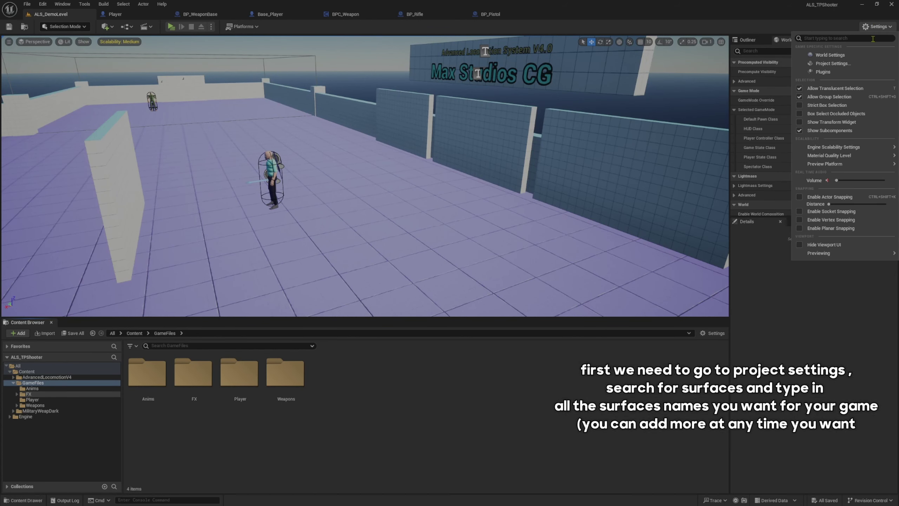
left_click(848, 64)
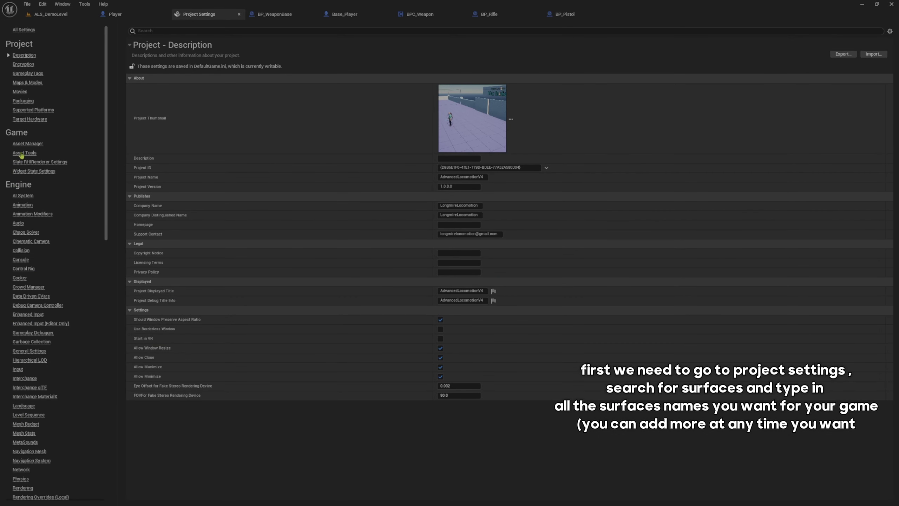
left_click(183, 32)
type("surfa")
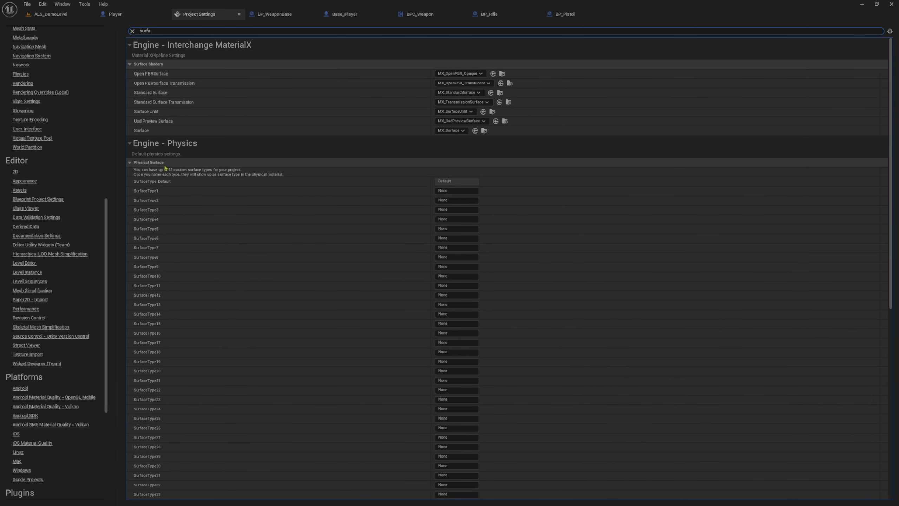
type("ce")
left_click(458, 200)
type("Gla")
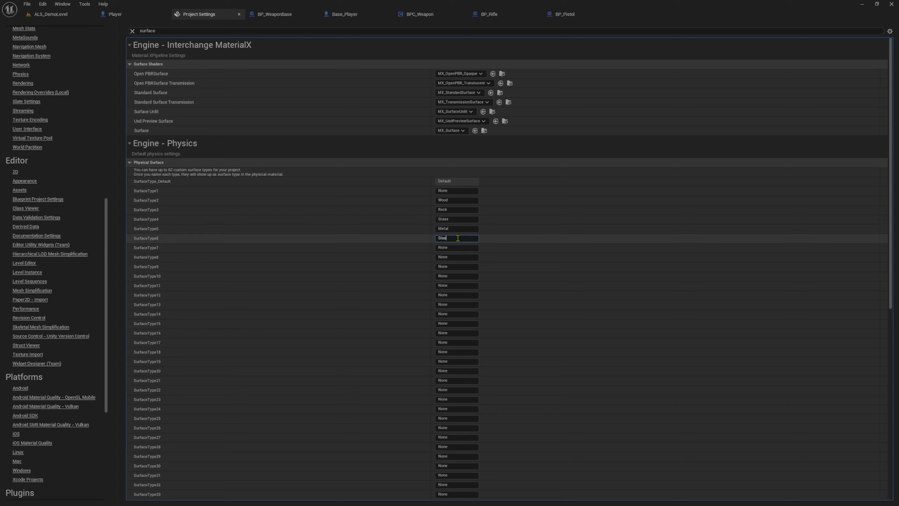
type("s")
left_click(455, 248)
type("Flesh")
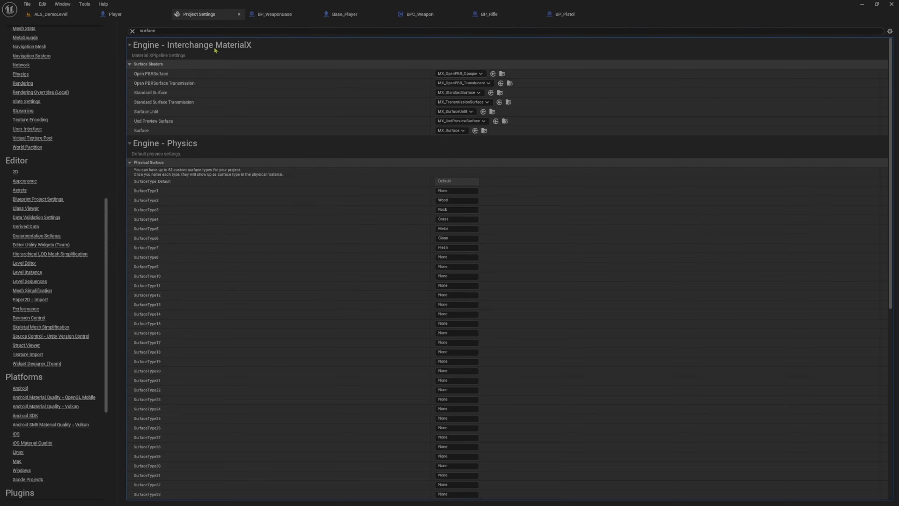
Step: Close Project Settings, review the 35 surface sounds in FX/Sounds, then return to GameFiles
left_click(239, 14)
left_click(51, 14)
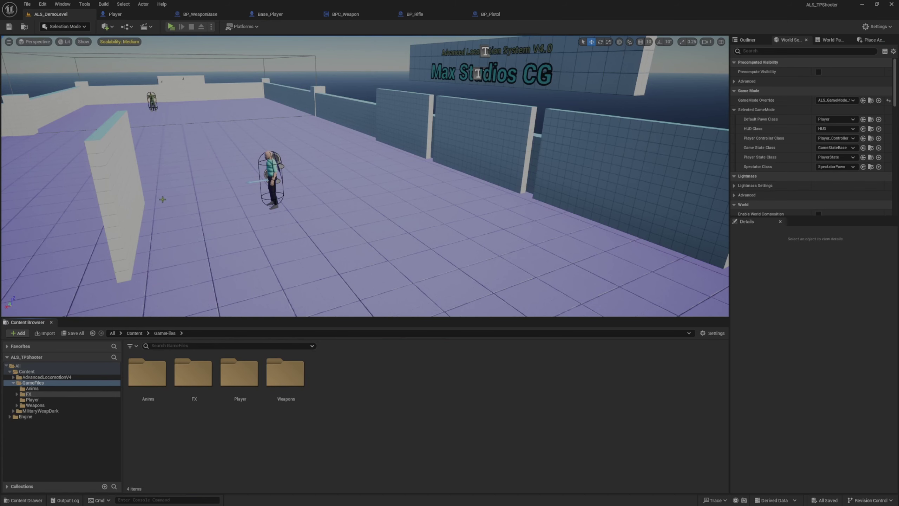
double_click(191, 381)
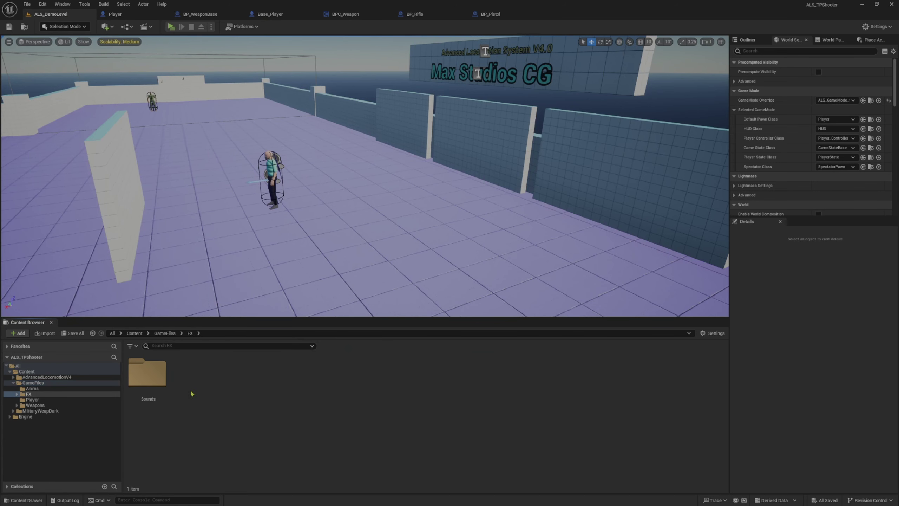
double_click(152, 389)
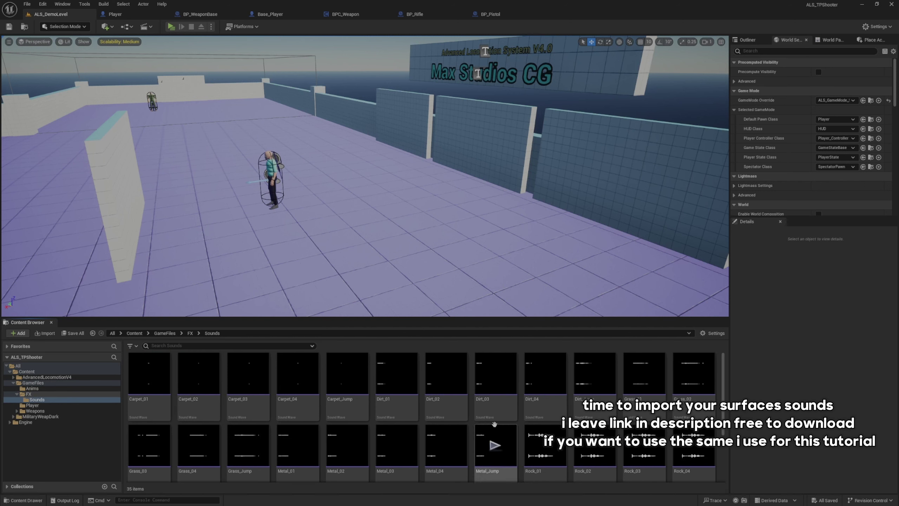
scroll(494, 423, "down", 2)
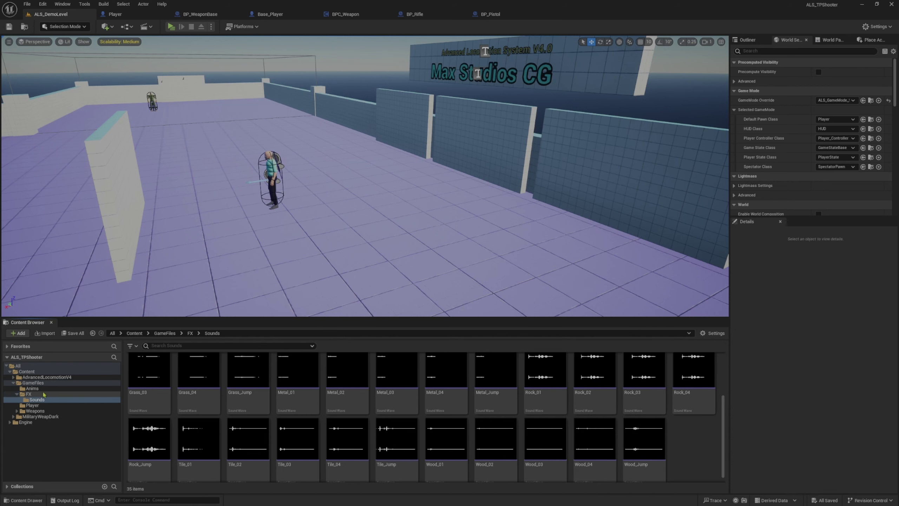
left_click(33, 382)
left_click(16, 394)
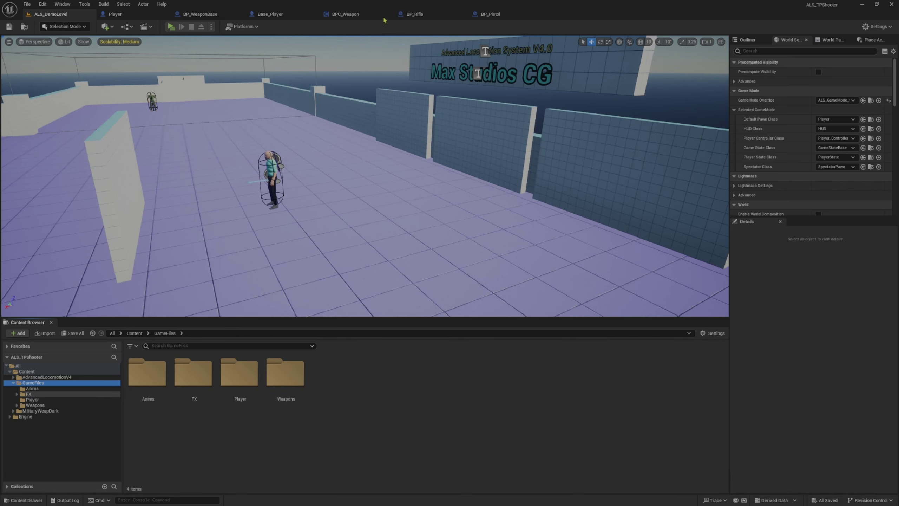
Step: Open BPC_Weapon's Line Trace function and expand the Break Hit Result node's pins
left_click(350, 15)
right_click_drag(295, 104, 286, 132)
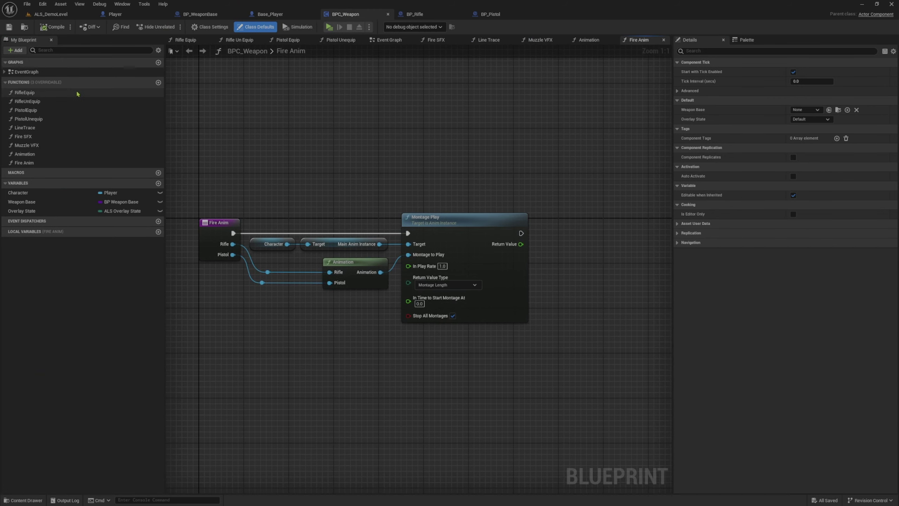
double_click(43, 128)
scroll(484, 199, "down", 3)
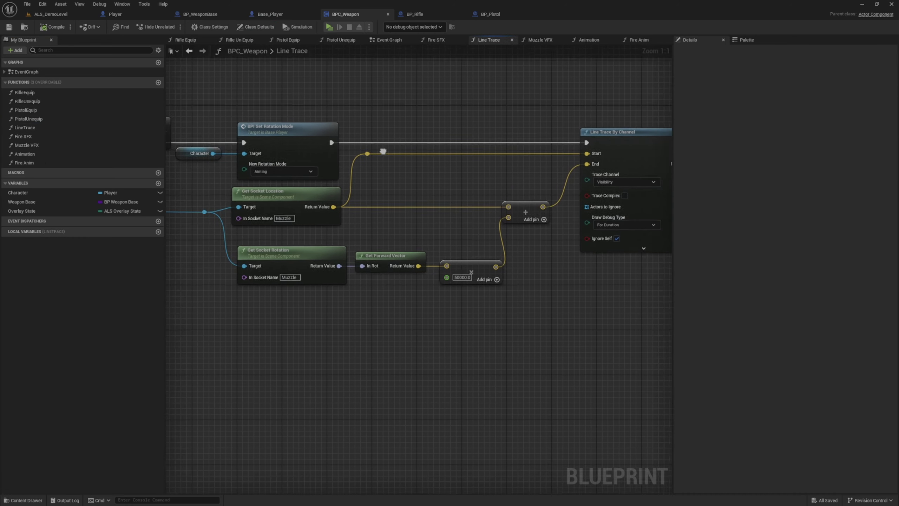
right_click_drag(503, 243, 279, 244)
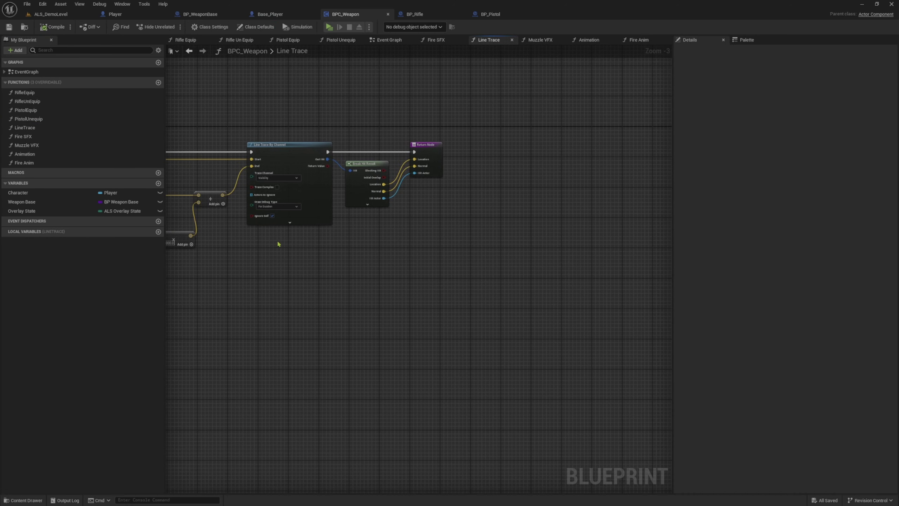
right_click_drag(343, 251, 300, 262)
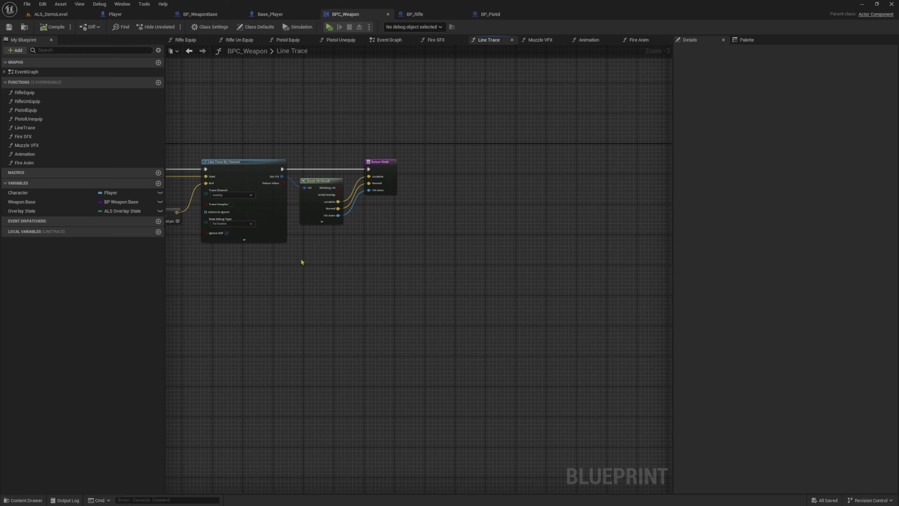
scroll(336, 241, "up", 3)
left_click(316, 217)
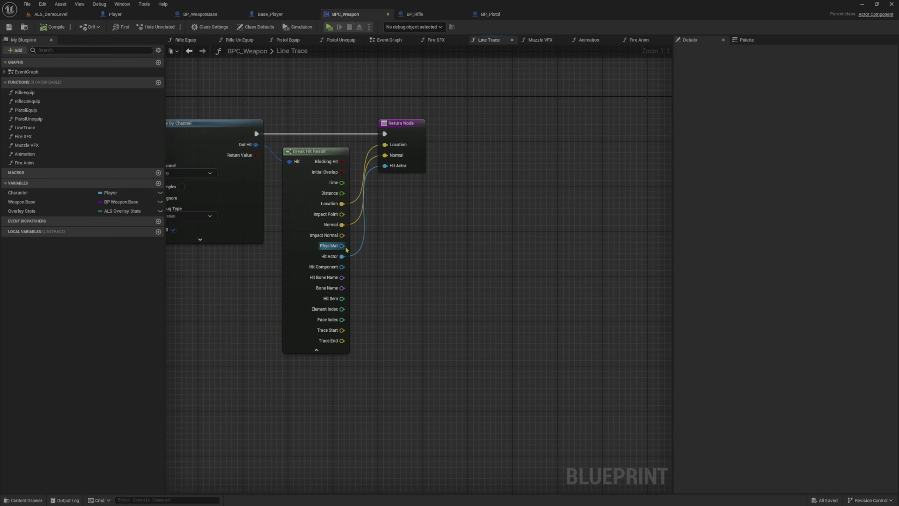
Step: Add a Get Surface Type node wired from the hit's Phys Mat output
left_click_drag(343, 246, 395, 280)
type("getsurfa")
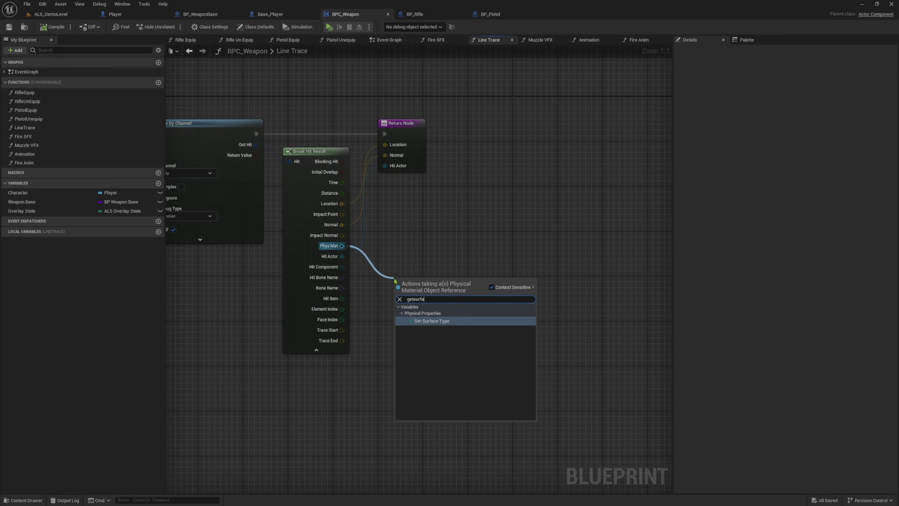
key("Return")
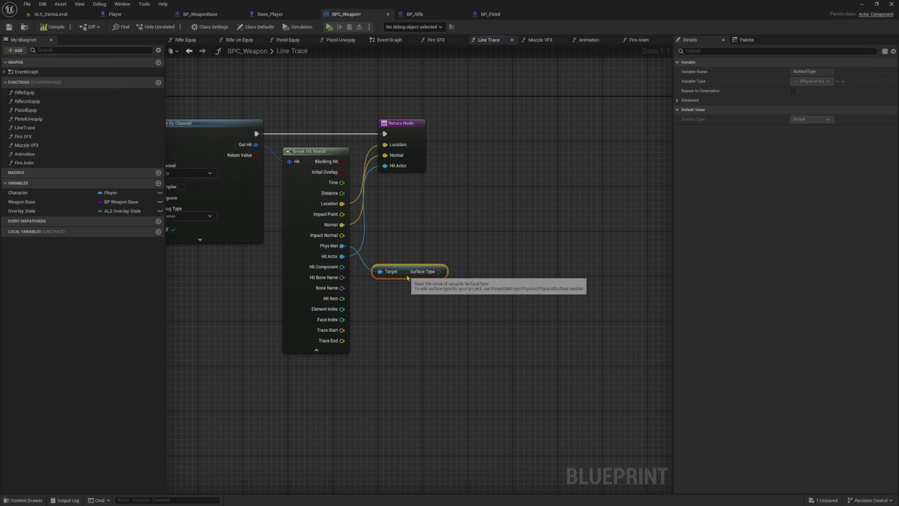
left_click(326, 351)
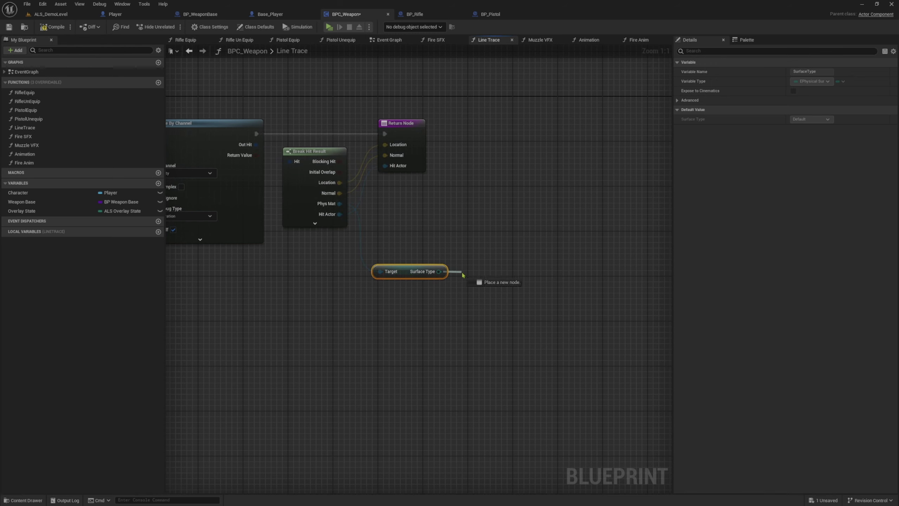
Step: Add a Select node driven by the Surface Type output
left_click_drag(439, 271, 462, 275)
type("sele")
key("Return")
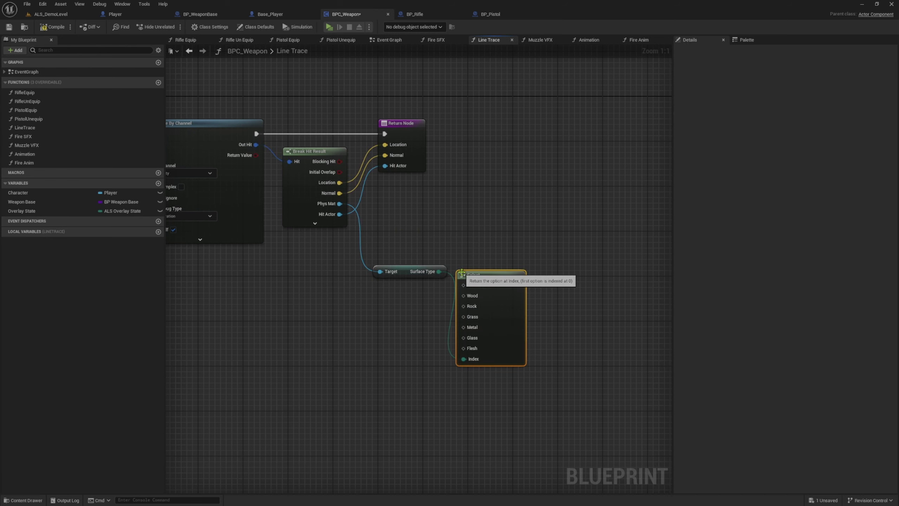
right_click_drag(462, 273, 371, 239)
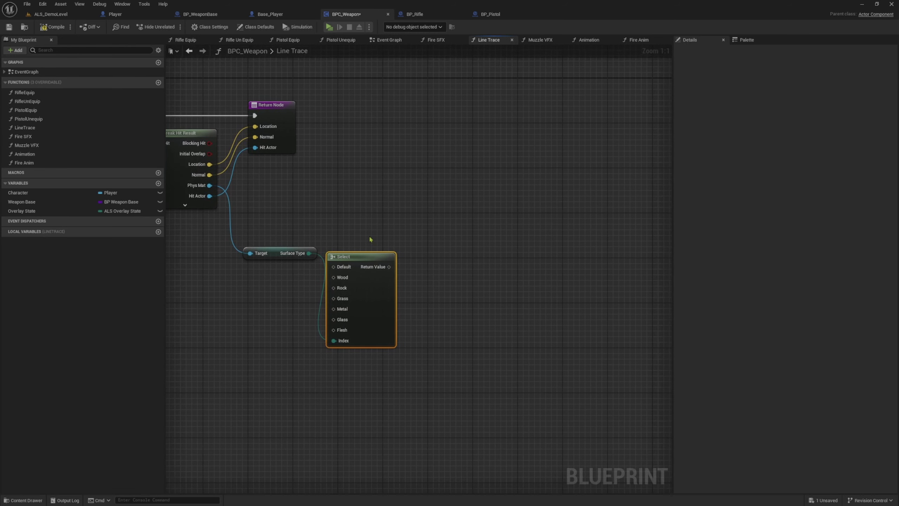
Step: Add a Spawn Emitter at Location node using Select's output as its Emitter Template
right_click(457, 214)
type("sp")
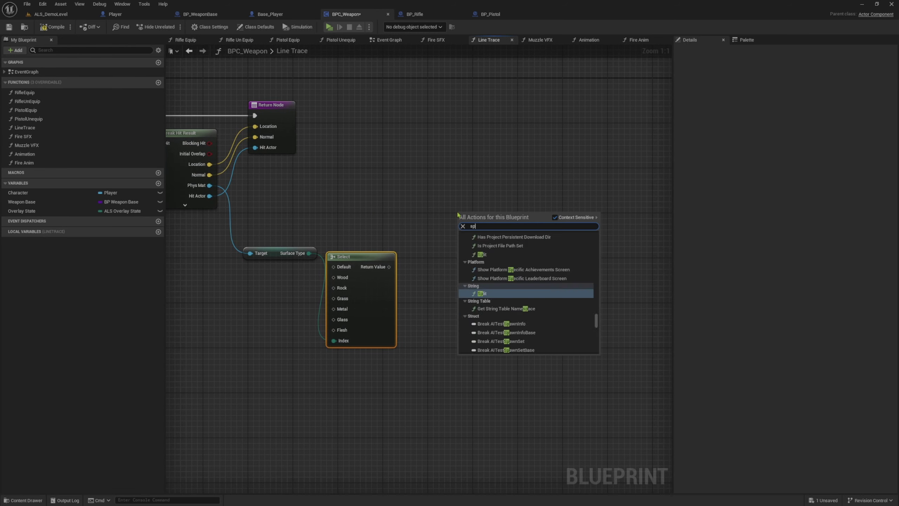
type("awnemi")
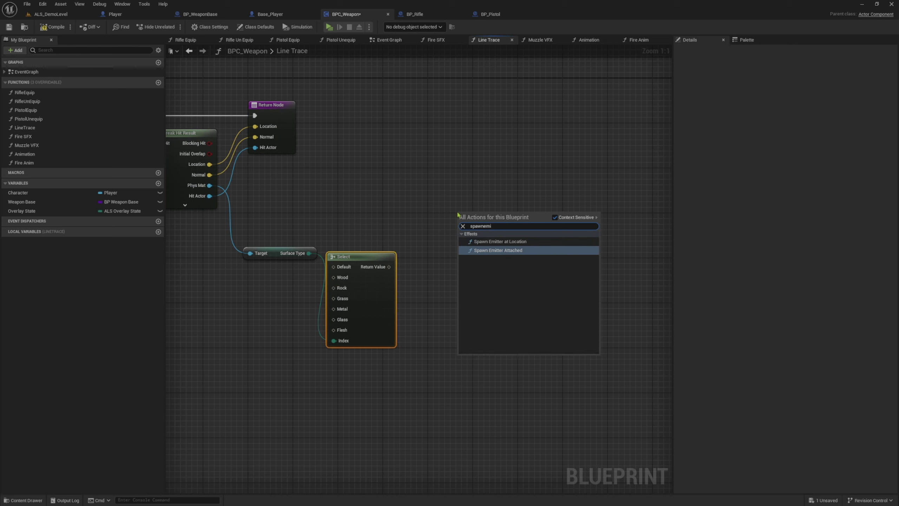
key("Up")
key("Return")
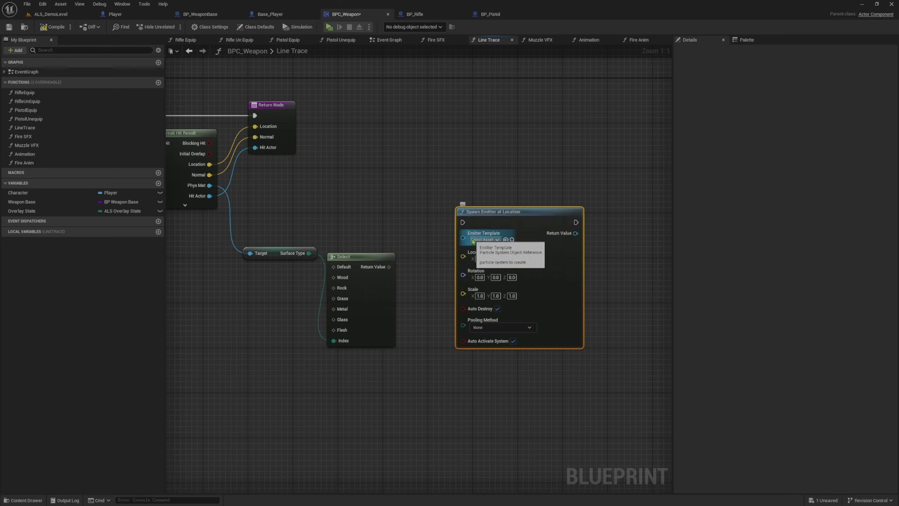
mouse_move(463, 238)
left_mouse_down()
mouse_move(399, 268)
mouse_move(411, 251)
left_mouse_up()
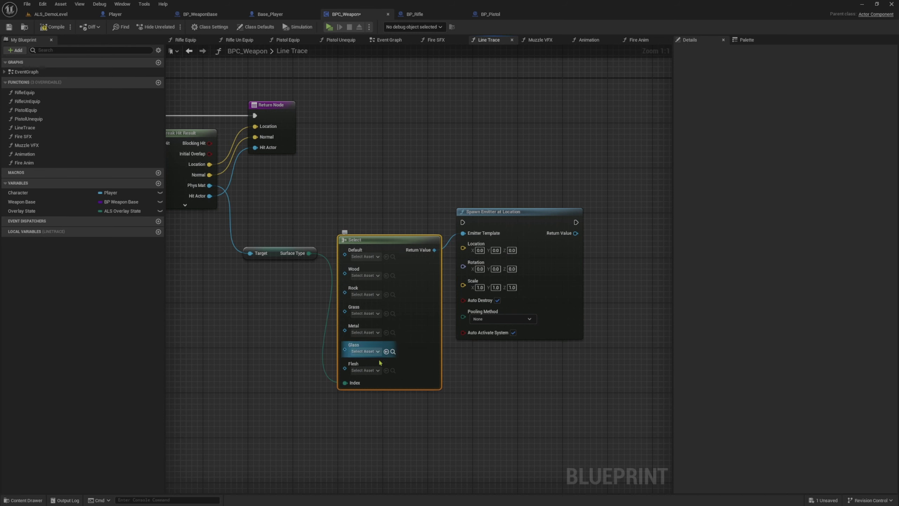
Step: Wire Impact Point to the emitter's Location and the hit Normal into its Rotation
right_click_drag(512, 220, 480, 226)
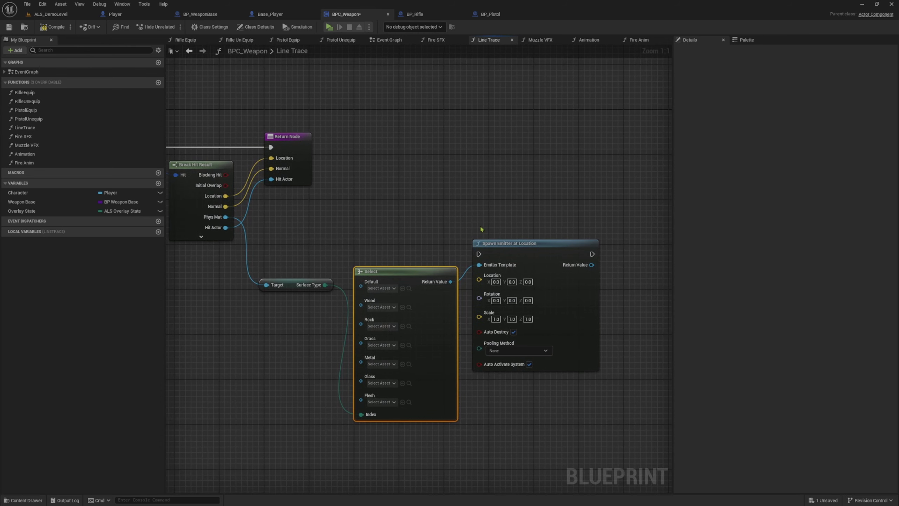
left_click(201, 233)
right_click_drag(415, 239, 443, 215)
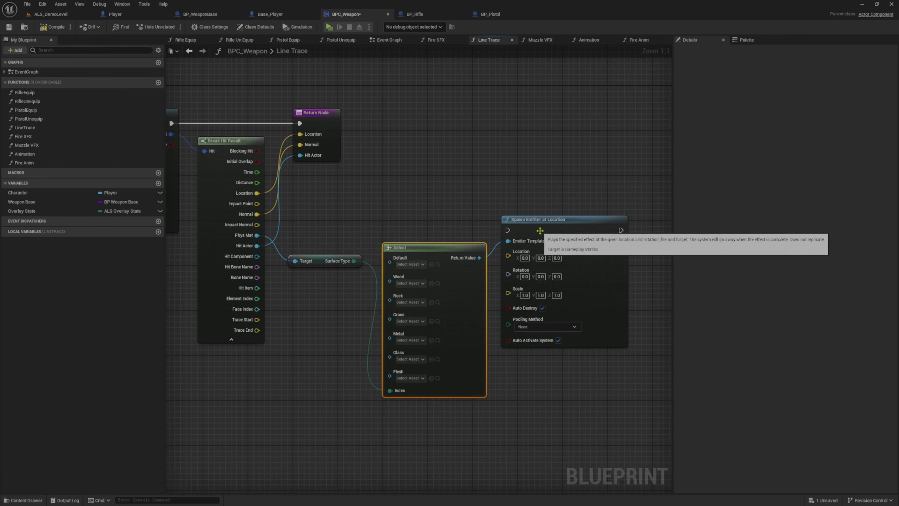
left_click_drag(540, 230, 550, 174)
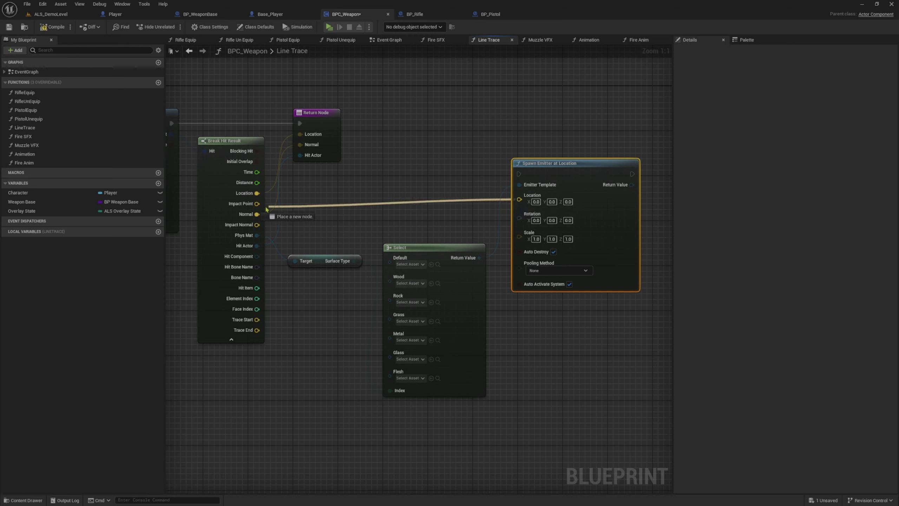
left_click_drag(524, 207, 257, 204)
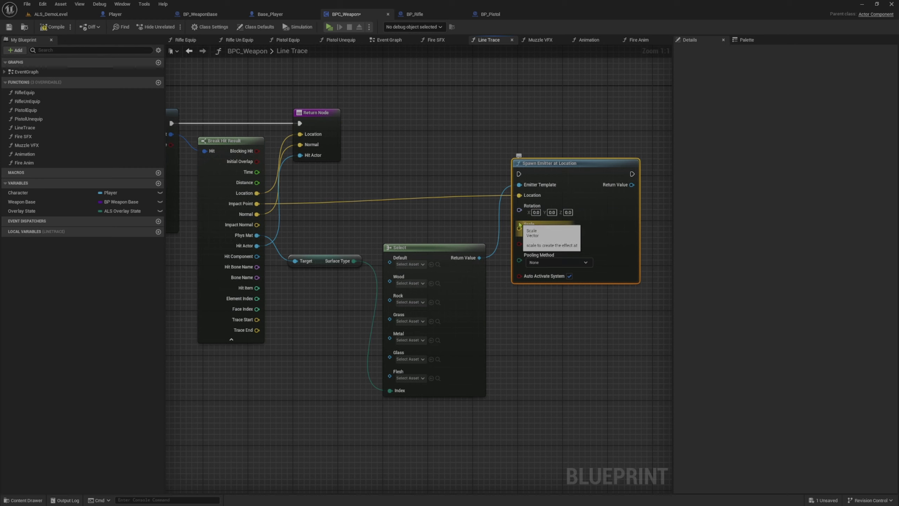
left_click_drag(519, 210, 257, 215)
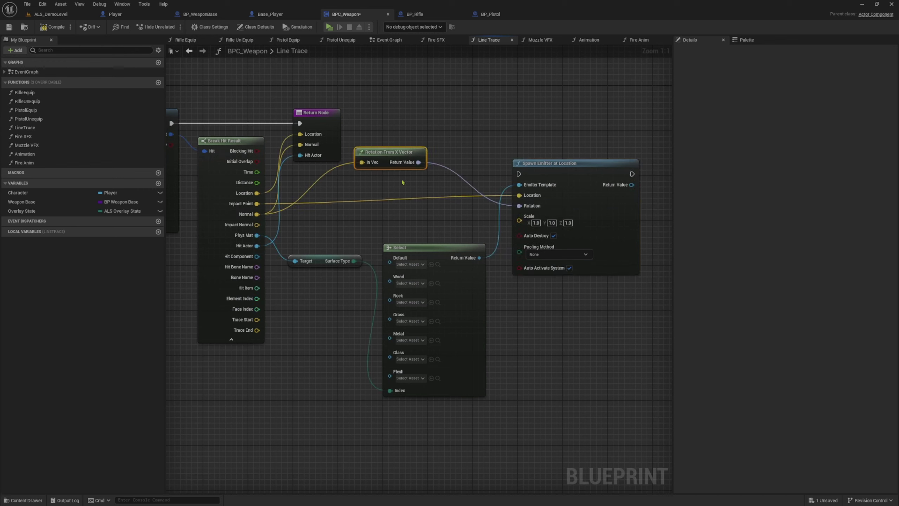
left_click_drag(393, 158, 393, 209)
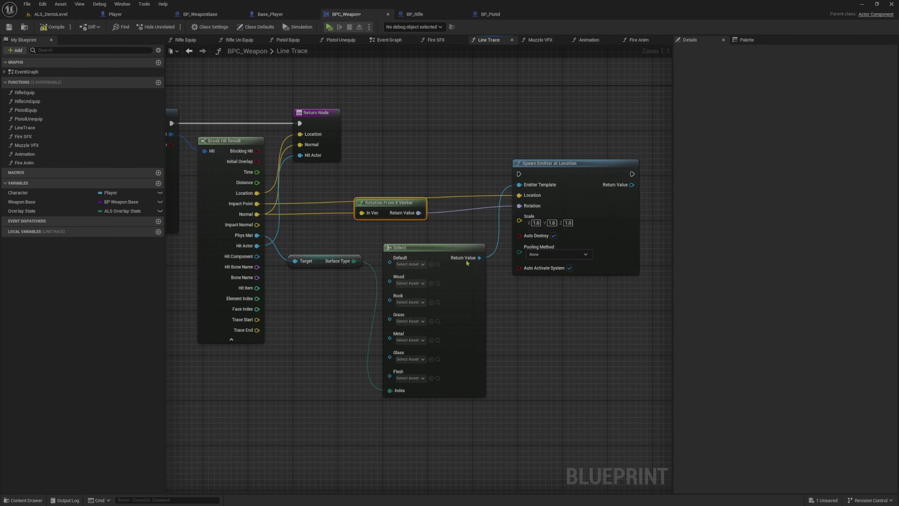
left_click_drag(334, 172, 561, 315)
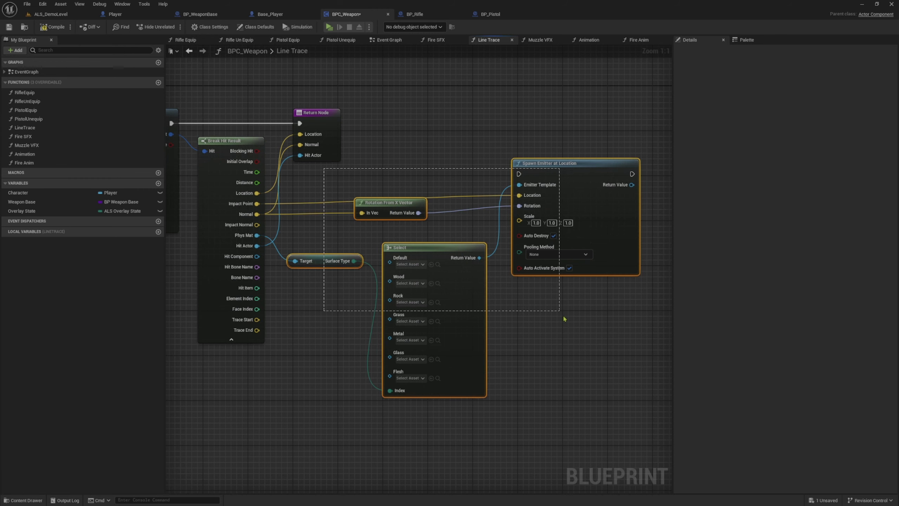
Step: Collapse the selected impact effect nodes into a new function named Impact VFX
right_click(540, 169)
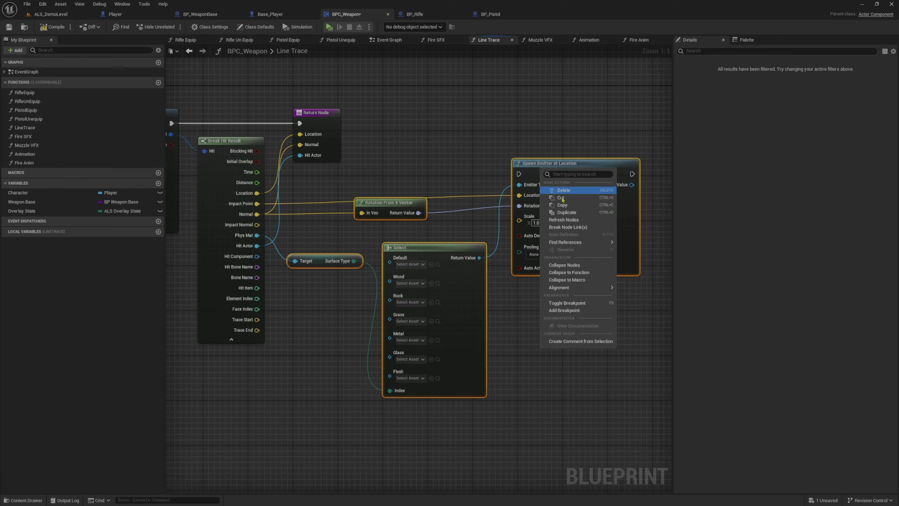
left_click(569, 272)
type("Impact VFX")
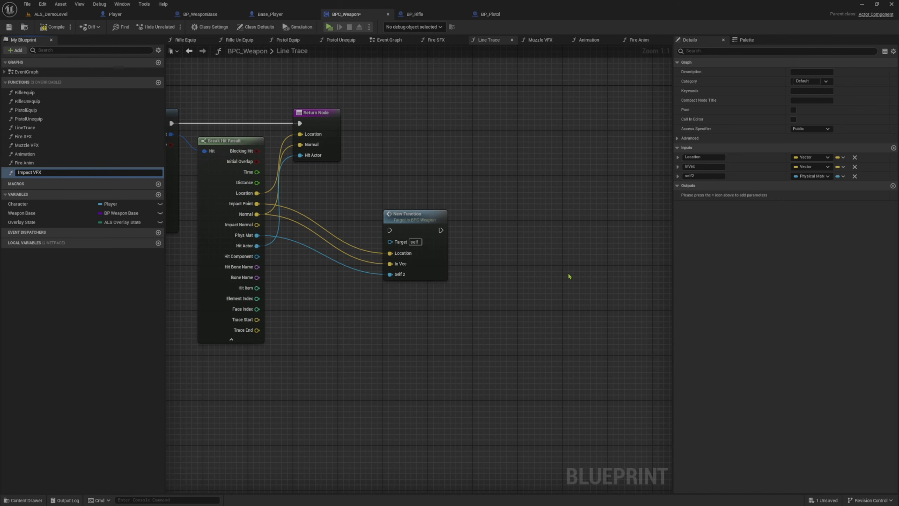
key("Return")
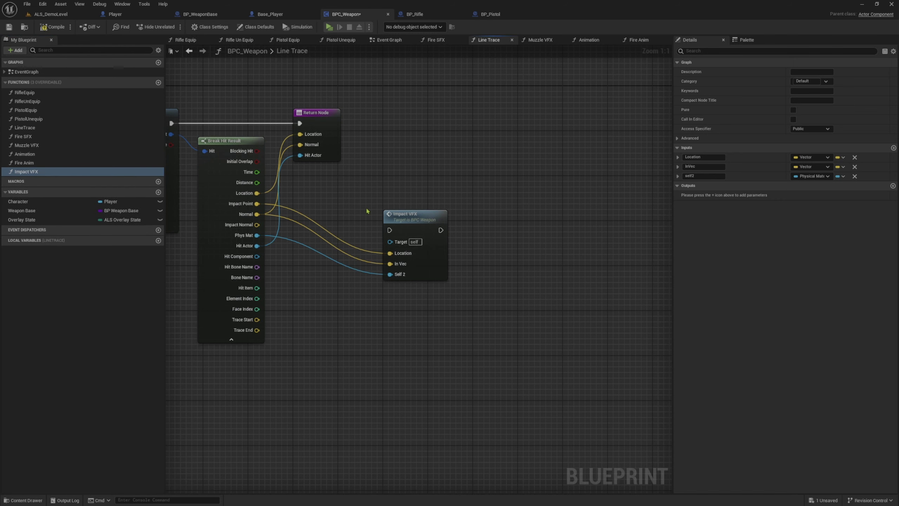
right_click_drag(367, 208, 443, 283)
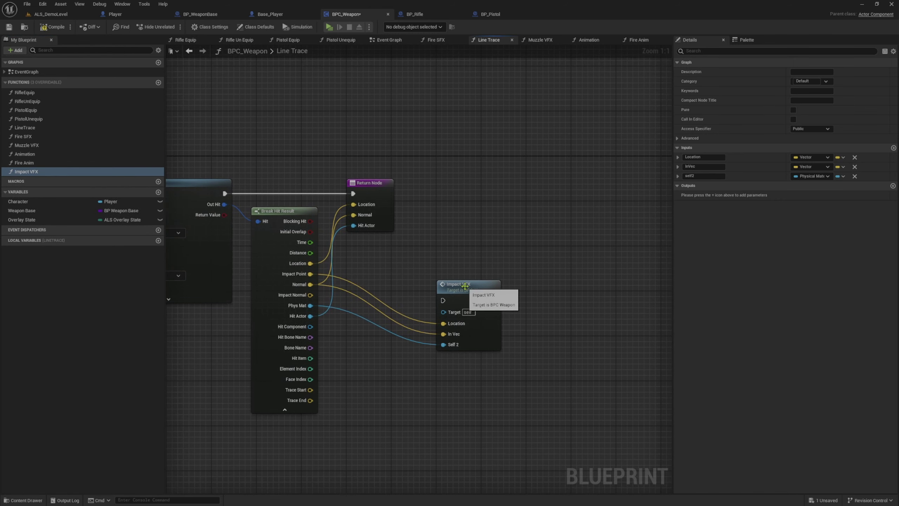
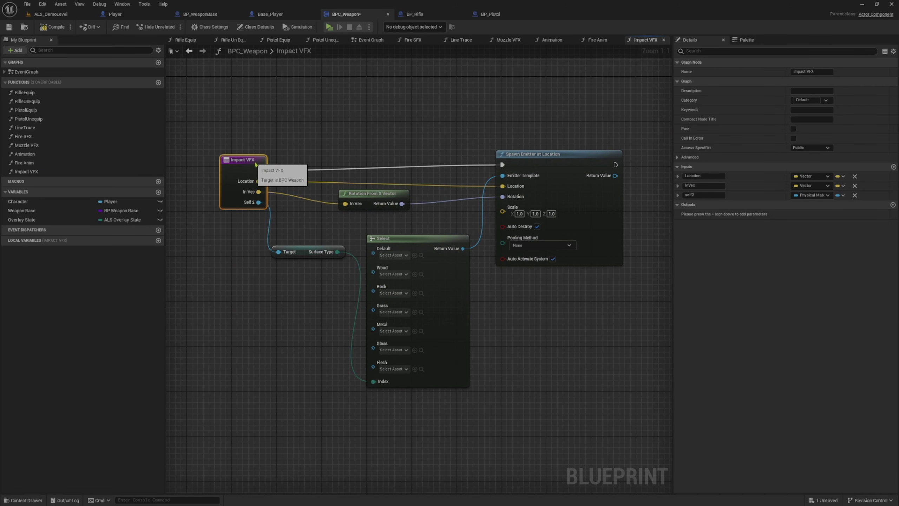
Step: Pack the entry, Select, Surface Type, Rotation From X Vector and Spawn Emitter nodes closely together
left_click_drag(255, 163, 255, 169)
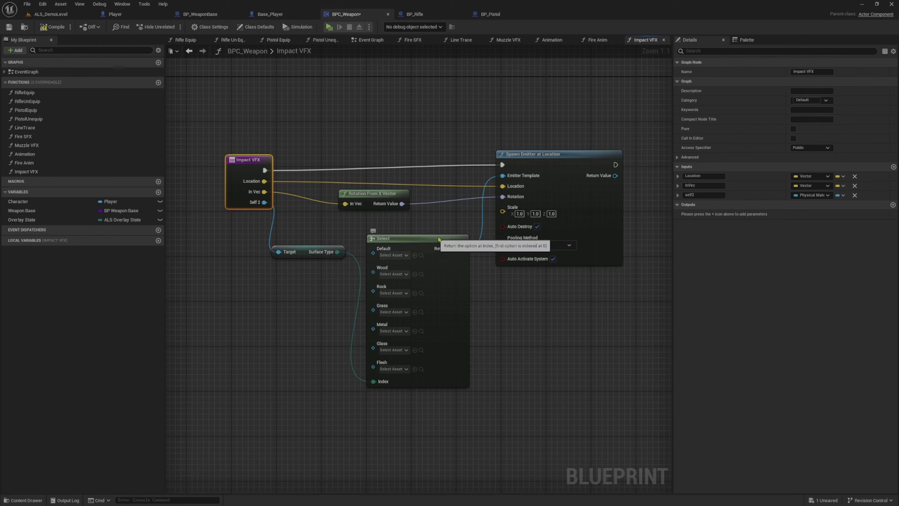
left_click_drag(407, 239, 424, 232)
left_click_drag(303, 255, 326, 379)
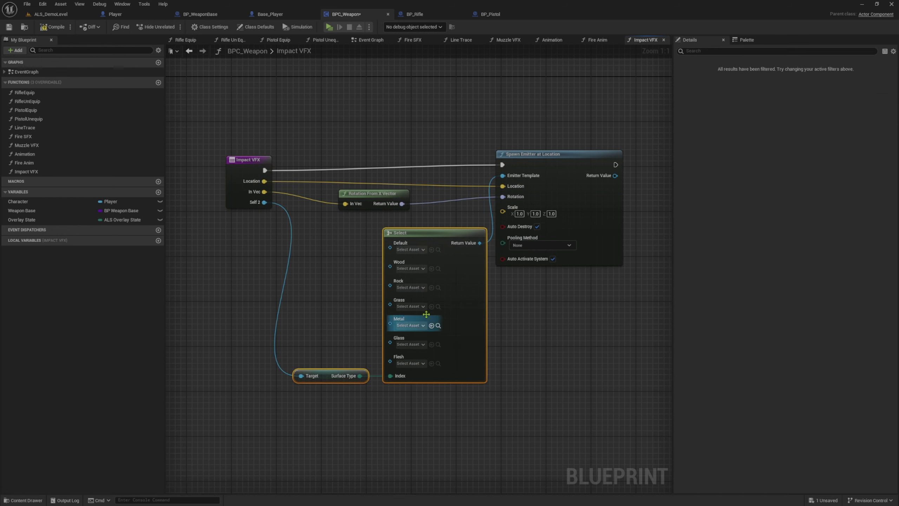
left_click(244, 163)
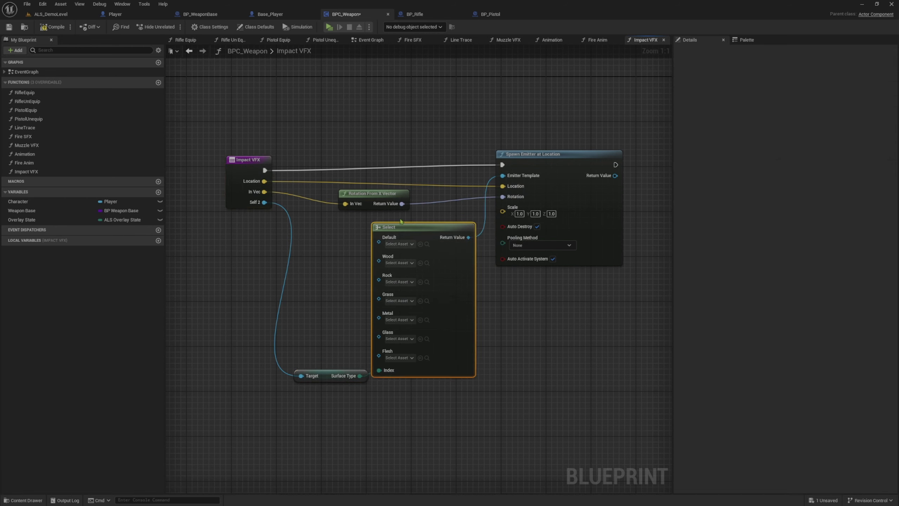
left_click_drag(447, 236, 358, 218)
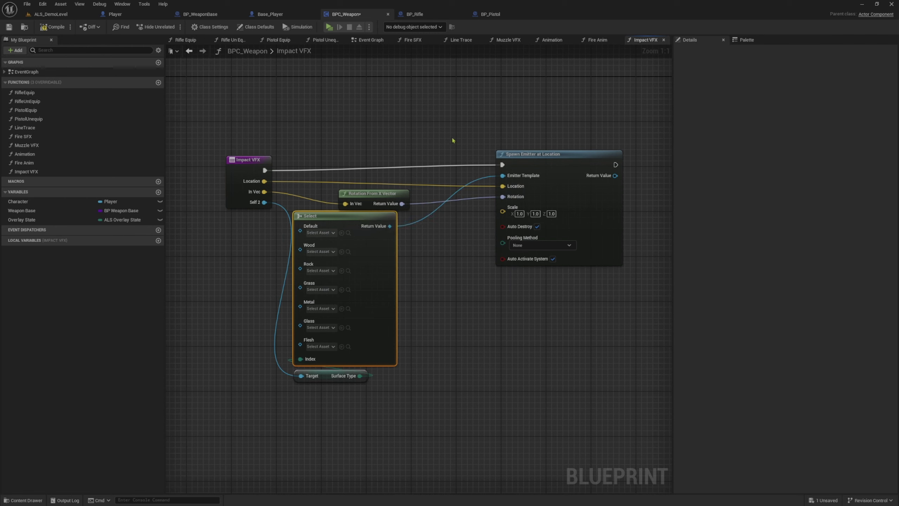
mouse_move(540, 160)
left_mouse_down()
mouse_move(500, 171)
mouse_move(478, 166)
left_mouse_up()
left_click_drag(384, 194, 338, 194)
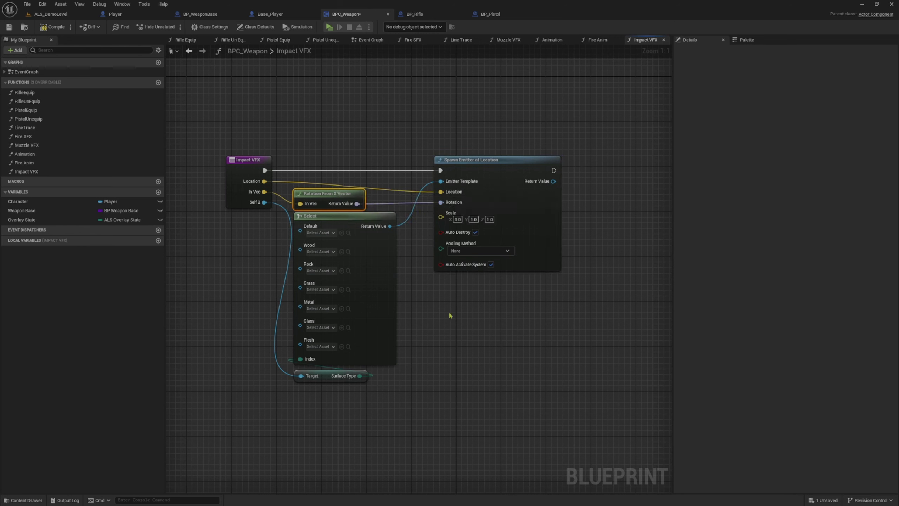
Step: Rename the Impact VFX entry inputs to ImpactPoint, Normal and PhysMat, then compile the weapon blueprint
left_click(52, 27)
left_click(244, 164)
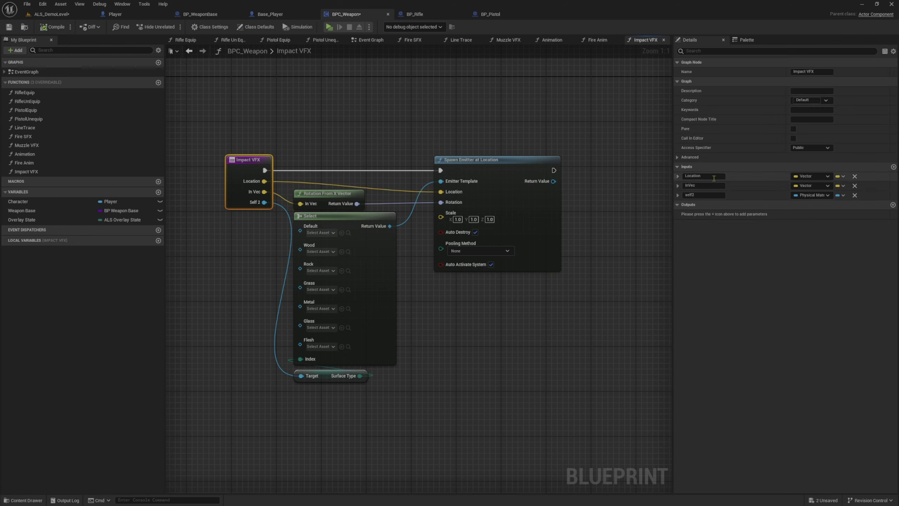
left_click(693, 175)
type("ImpactPoint")
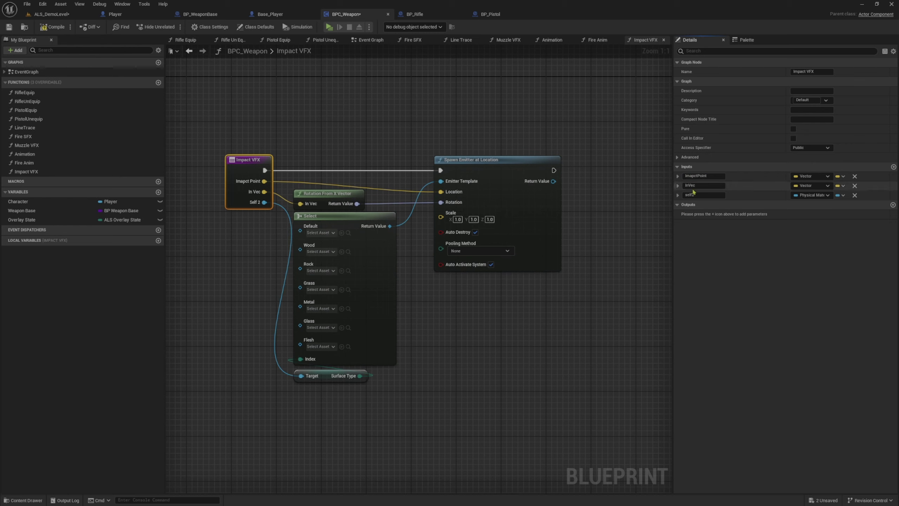
left_click(704, 185)
type("Normal")
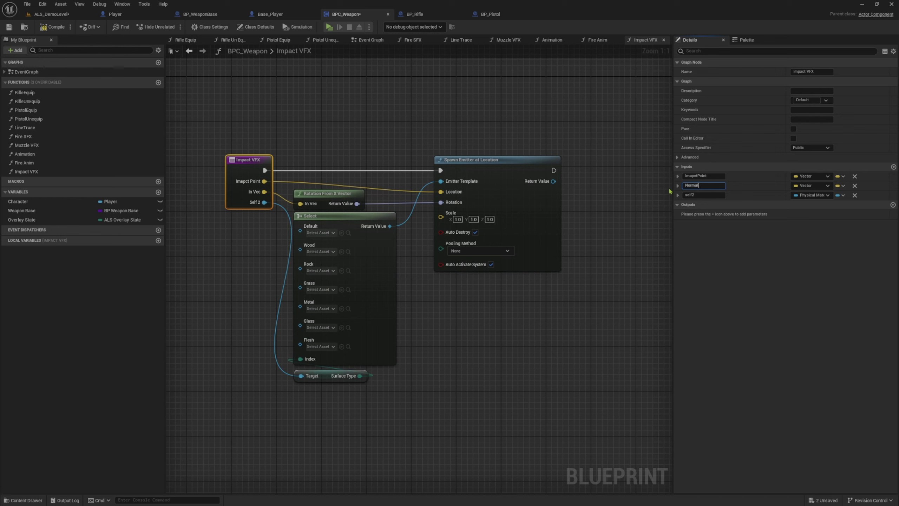
left_click(685, 195)
type("PhysMa")
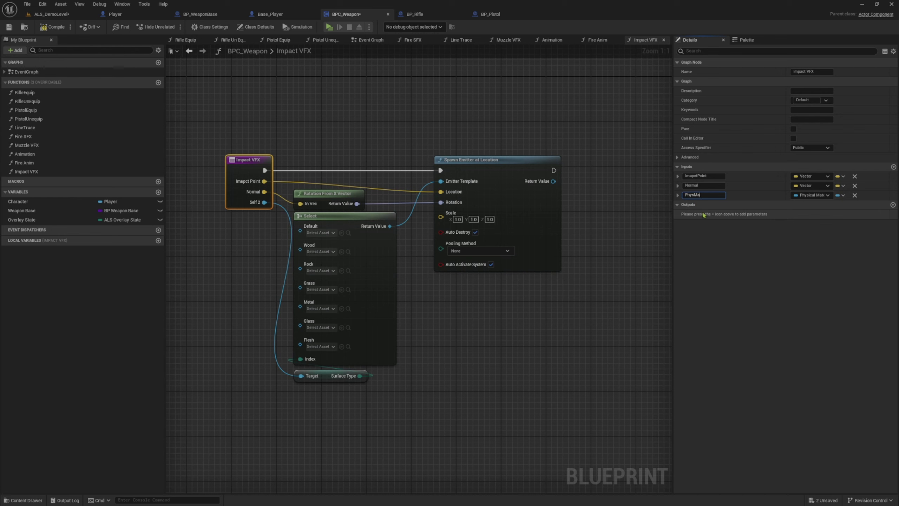
type("t")
key("Return")
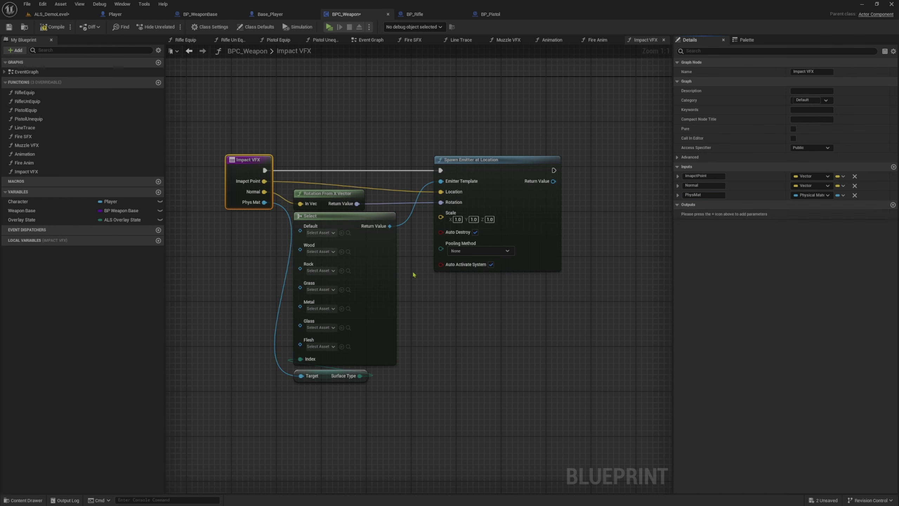
left_click(51, 27)
Step: Return to the Line Trace graph and place Impact VFX below a rightward-moved Return Node
left_click(189, 52)
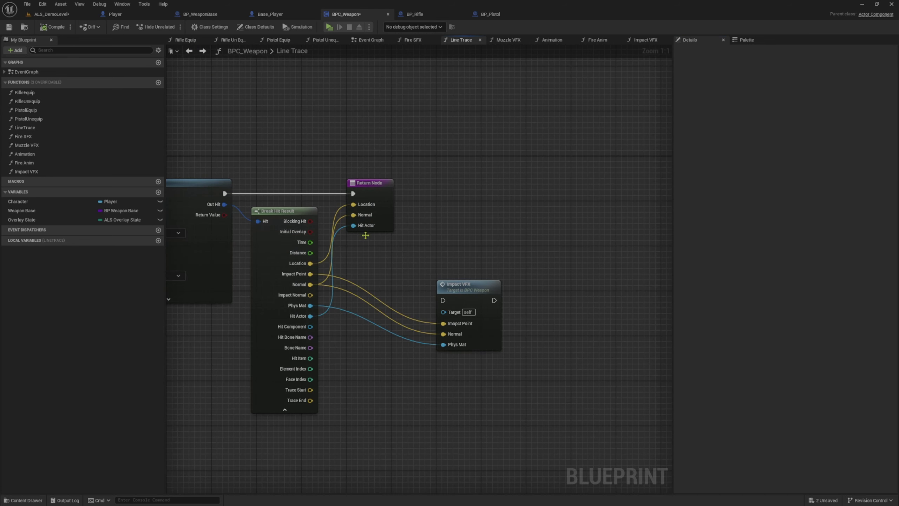
right_click_drag(405, 277, 356, 264)
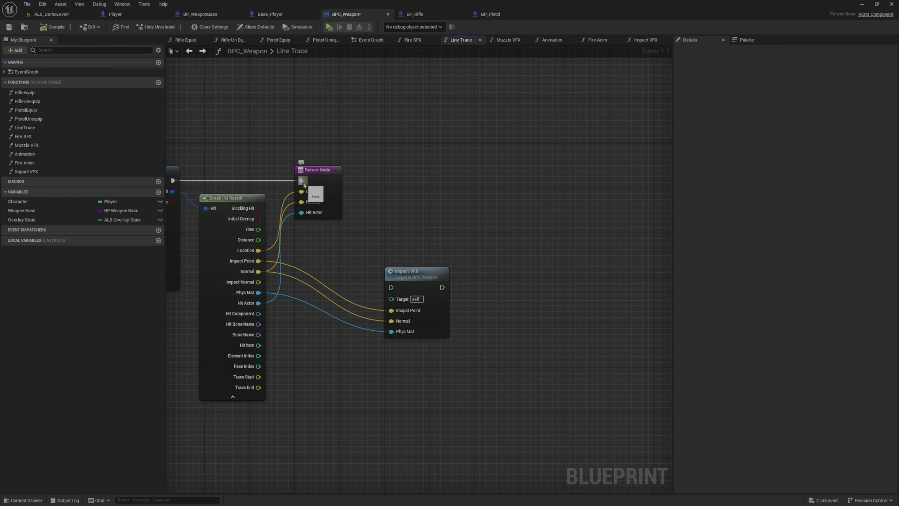
left_click_drag(316, 170, 468, 170)
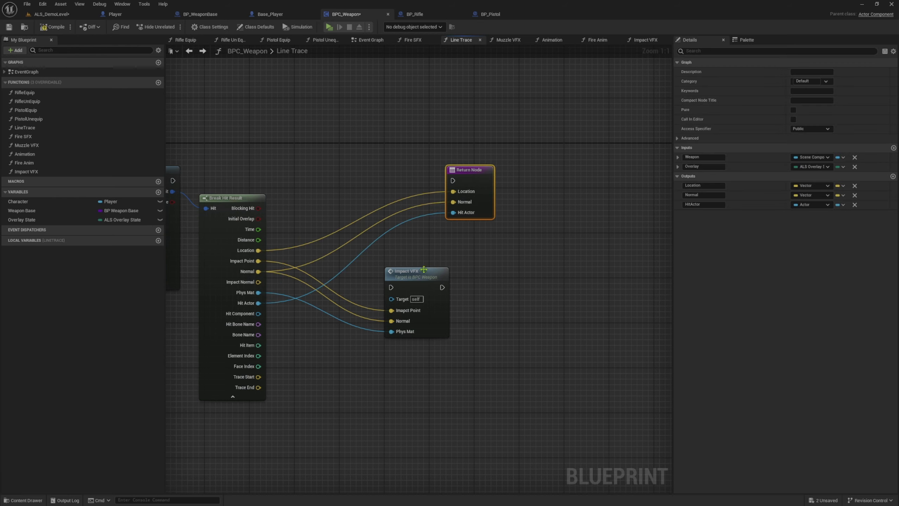
mouse_move(424, 270)
left_mouse_down()
mouse_move(365, 185)
mouse_move(415, 280)
left_mouse_up()
right_click_drag(315, 192, 363, 256)
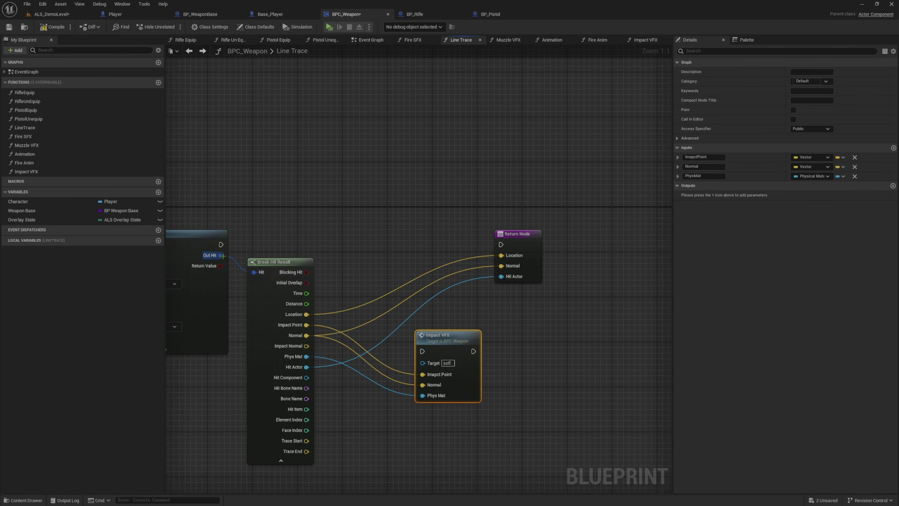
Step: Add a Branch node wired to the line trace's Return Value
left_click_drag(221, 265, 267, 246)
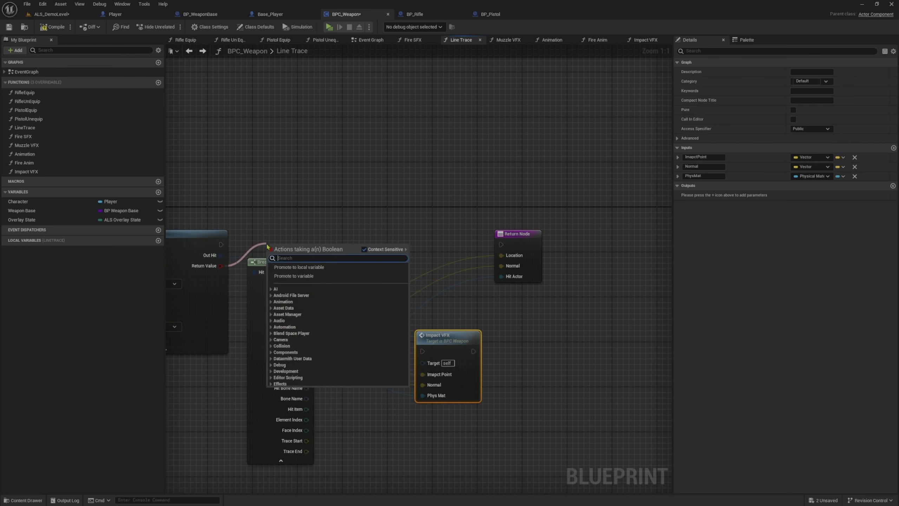
type("bra")
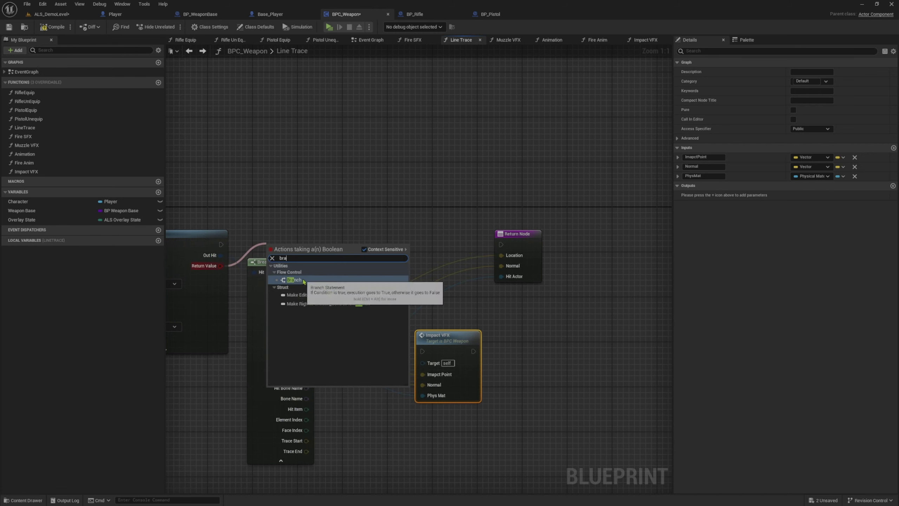
key("Return")
Step: Arrange Branch, a collapsed Break Hit Result and the Impact VFX call side by side
left_click_drag(287, 235, 282, 235)
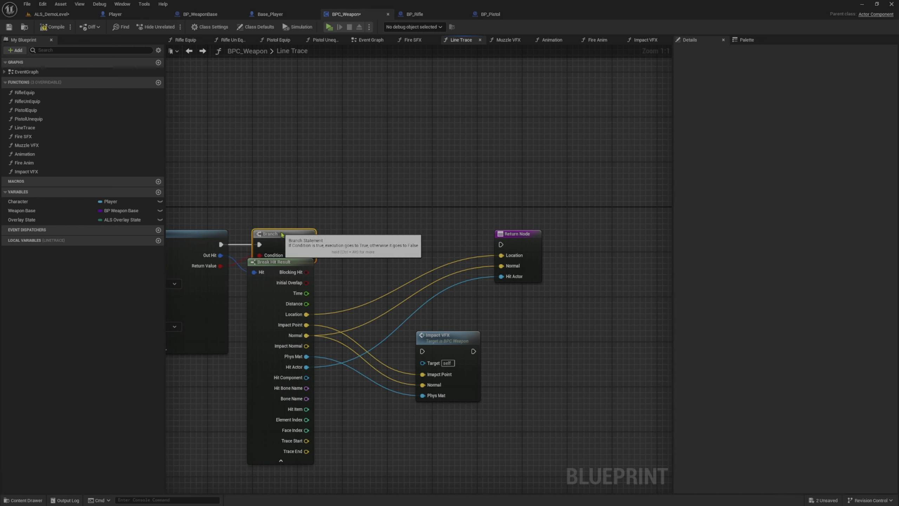
left_click(285, 461)
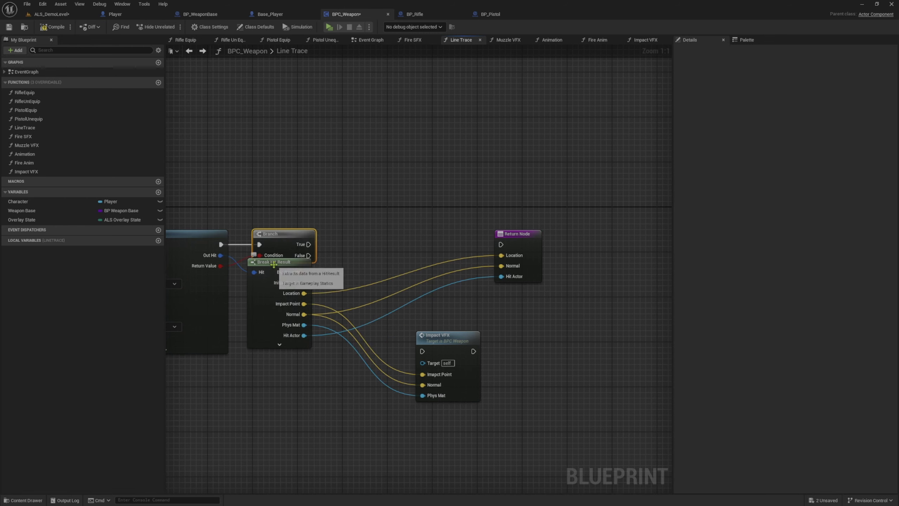
left_click_drag(277, 267, 282, 296)
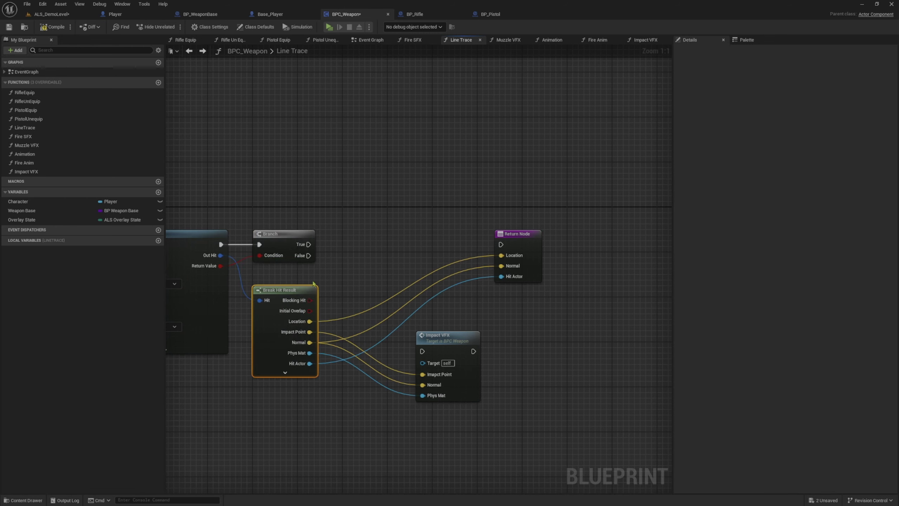
right_click_drag(349, 264, 289, 262)
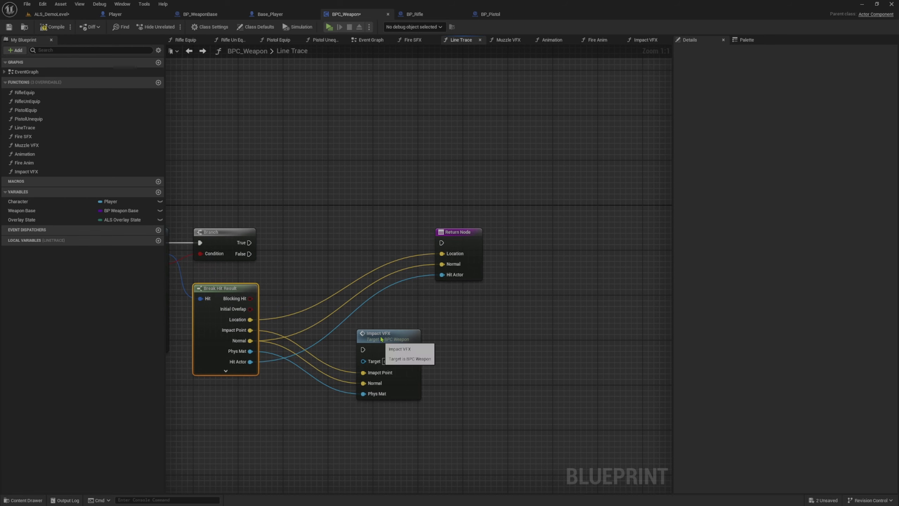
mouse_move(376, 336)
left_mouse_down()
mouse_move(315, 229)
mouse_move(304, 239)
left_mouse_up()
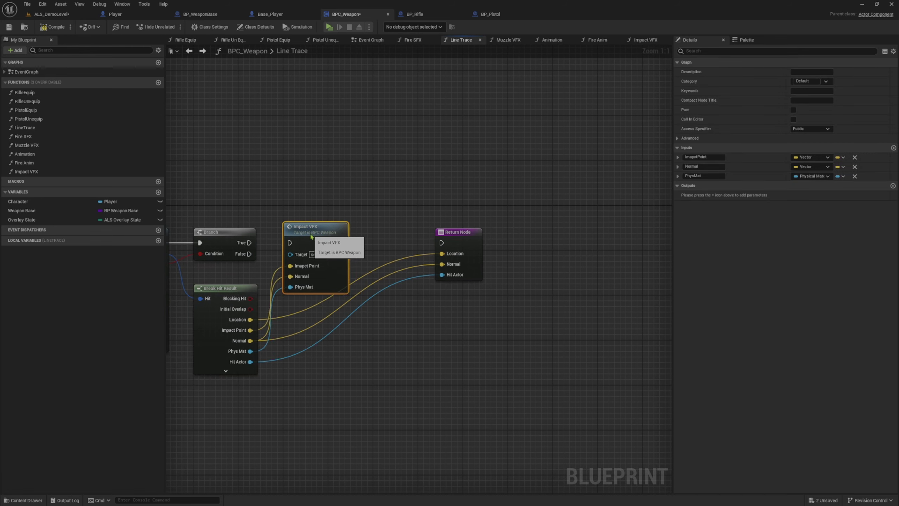
left_click_drag(250, 243, 290, 243)
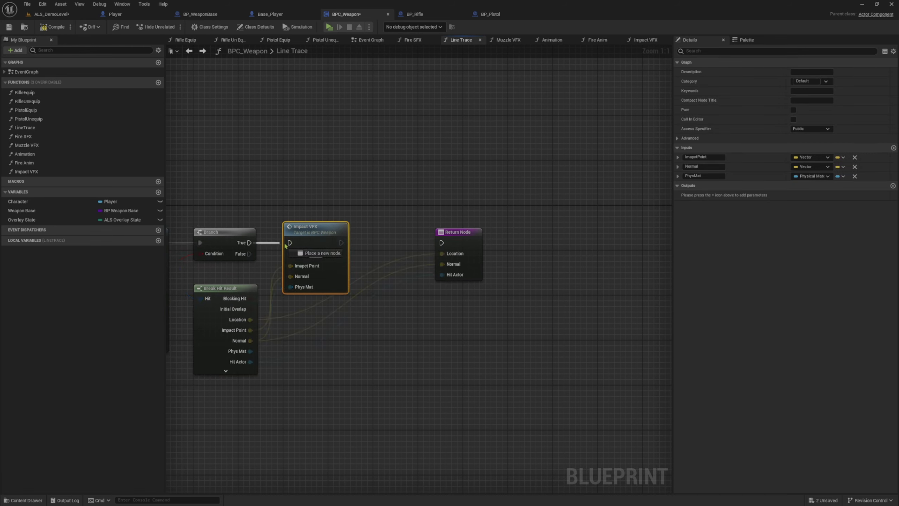
Step: Wire Branch True into Impact VFX and Impact VFX on into the Return Node
right_click_drag(373, 245, 311, 247)
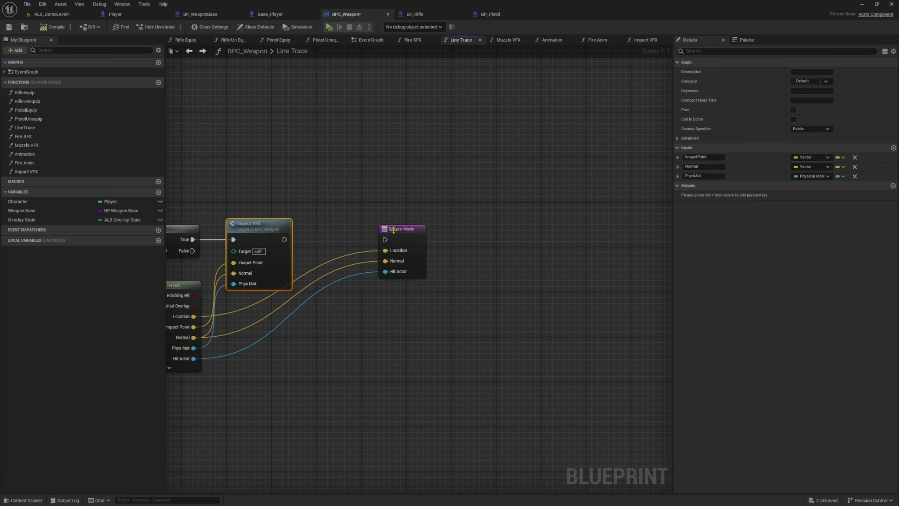
left_click_drag(284, 240, 407, 232)
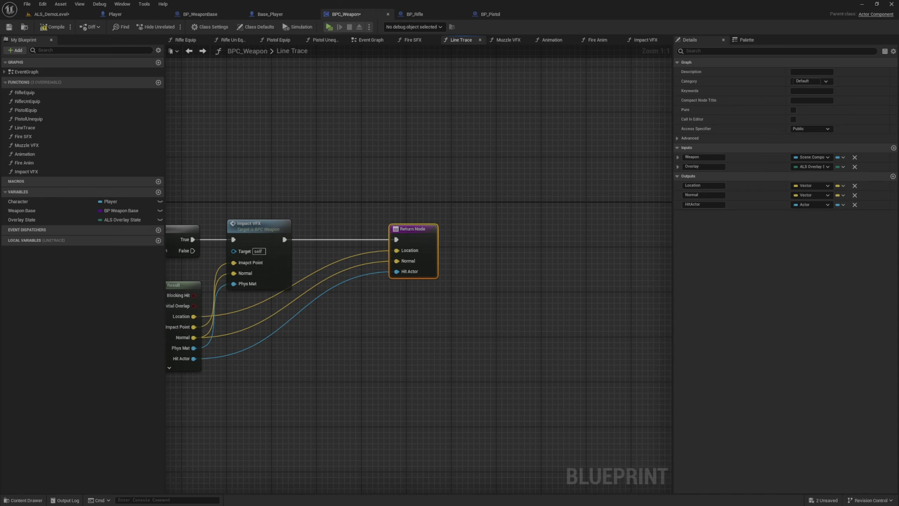
right_click_drag(349, 297, 399, 229)
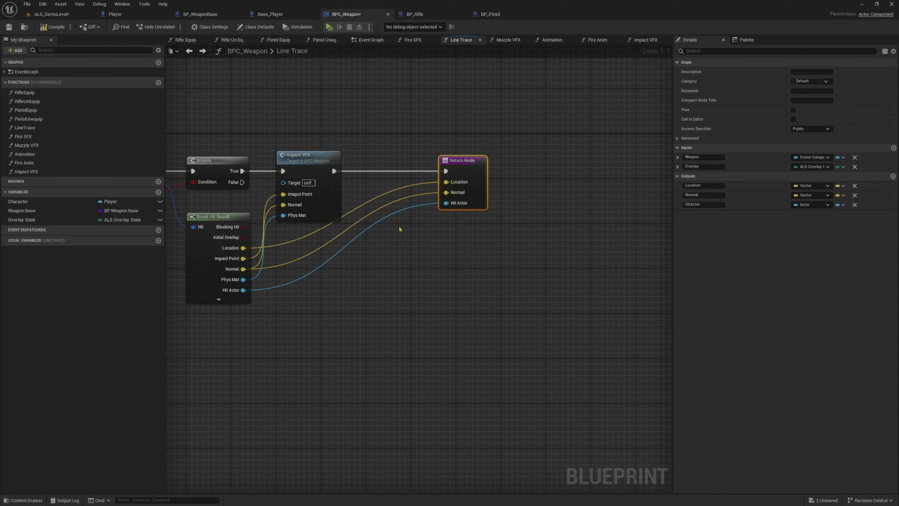
Step: Add a second Return Node copy for misses, then open the Impact VFX graph
left_click(454, 167)
key("ctrl+v")
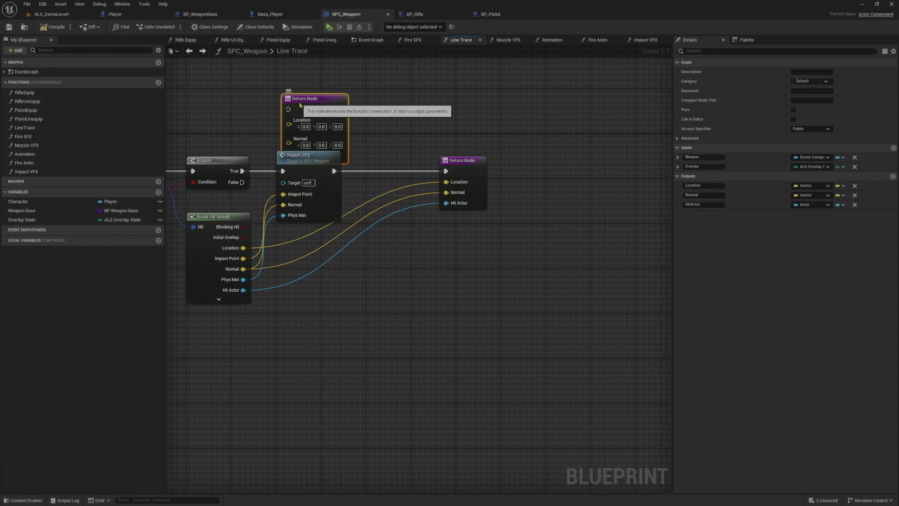
mouse_move(298, 104)
left_mouse_down()
mouse_move(286, 89)
mouse_move(244, 182)
left_mouse_up()
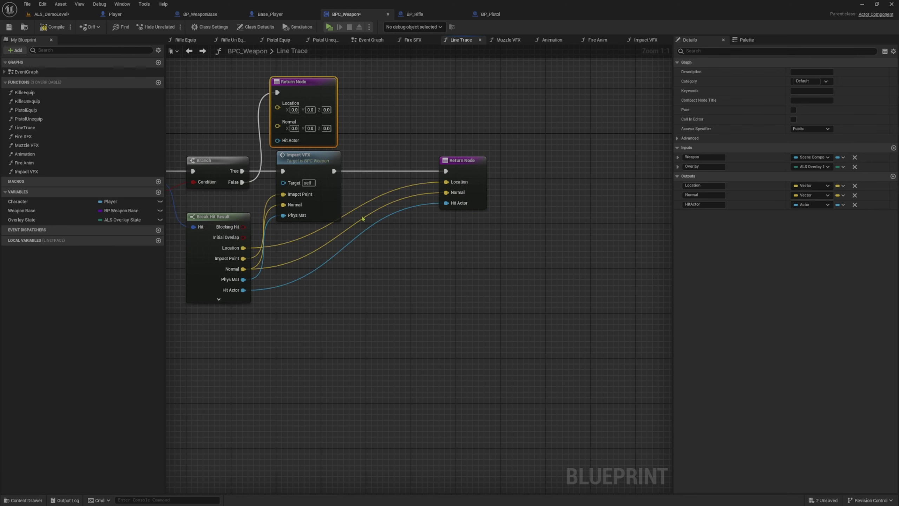
double_click(318, 163)
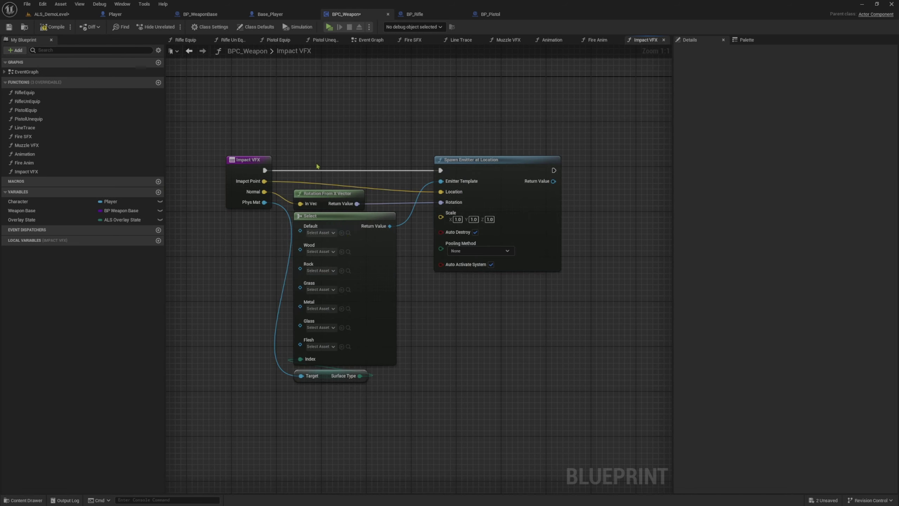
Step: Browse particle templates for the Wood impact, cancel without choosing, and return to the demo level
left_click(335, 252)
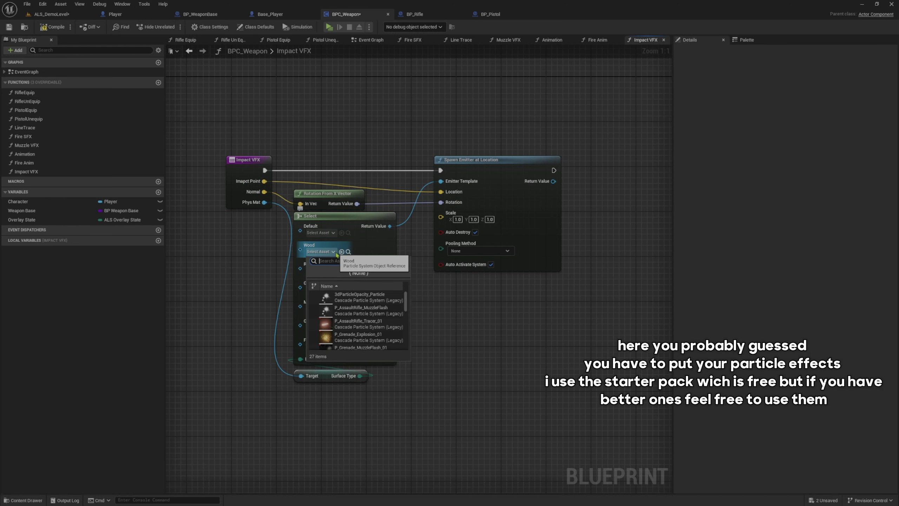
type("wod")
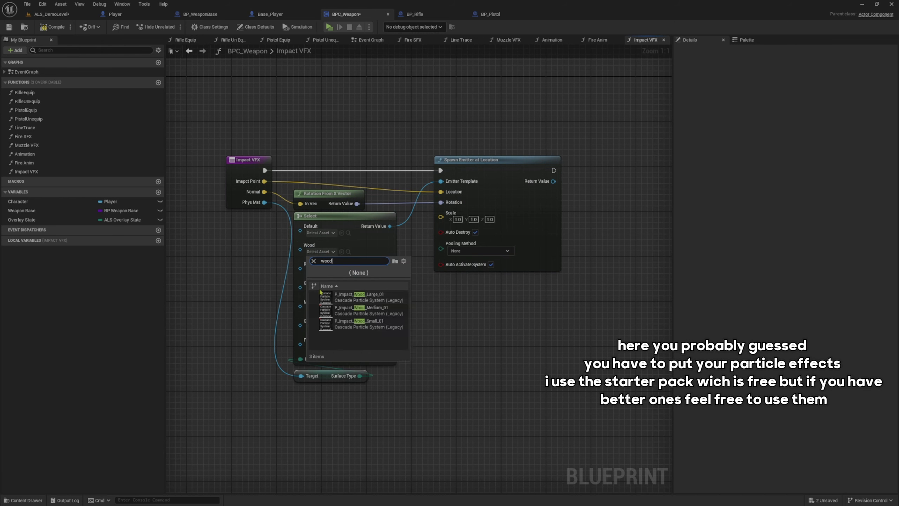
left_click(252, 268)
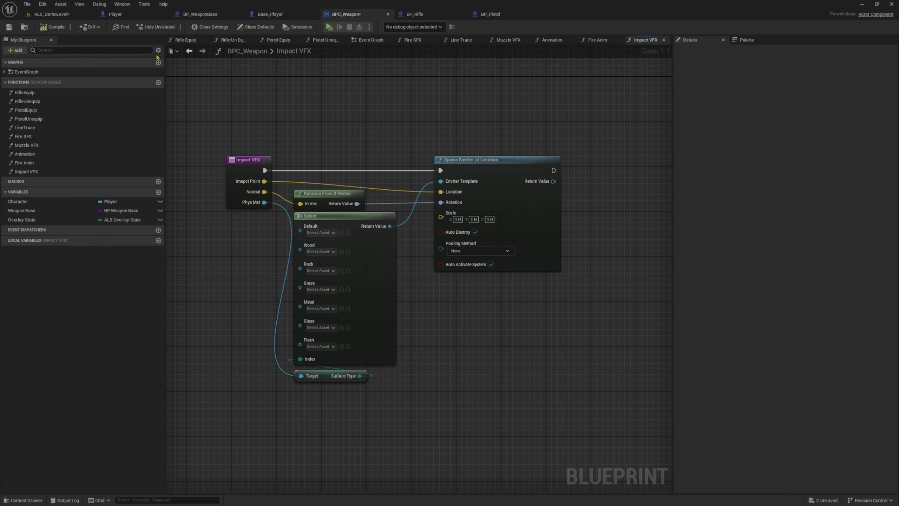
left_click(60, 19)
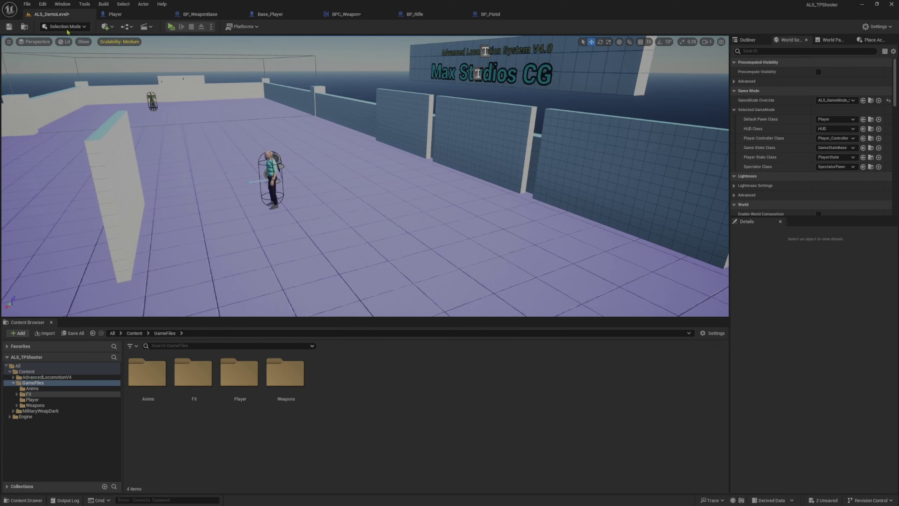
Step: Add the Starter Content pack to the project from the feature and content packs
left_click(22, 335)
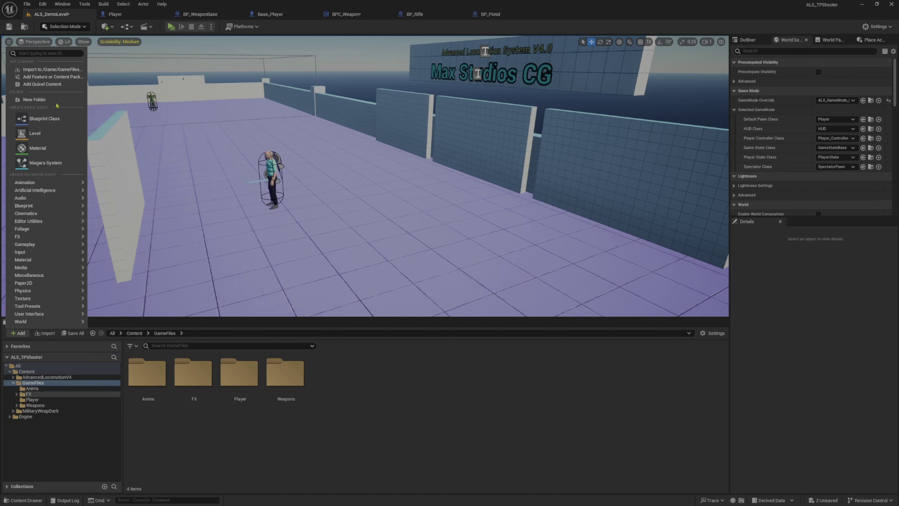
left_click(52, 77)
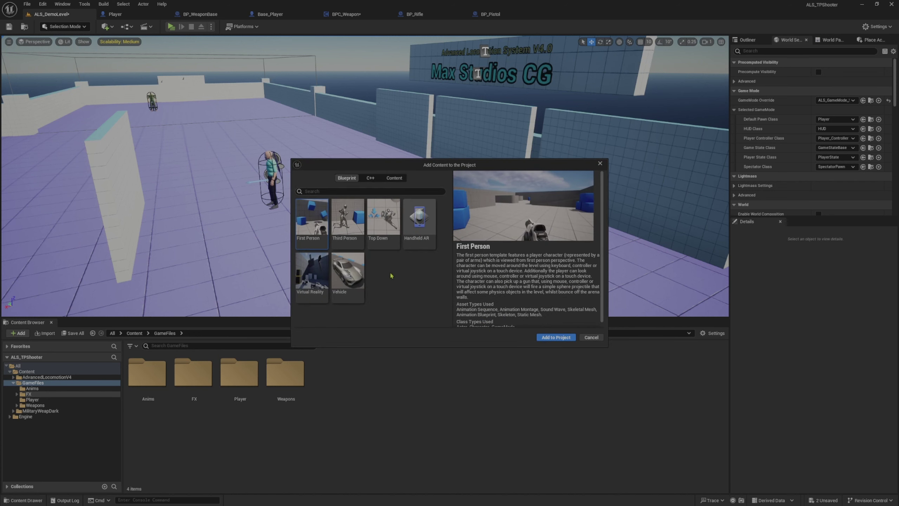
left_click(394, 179)
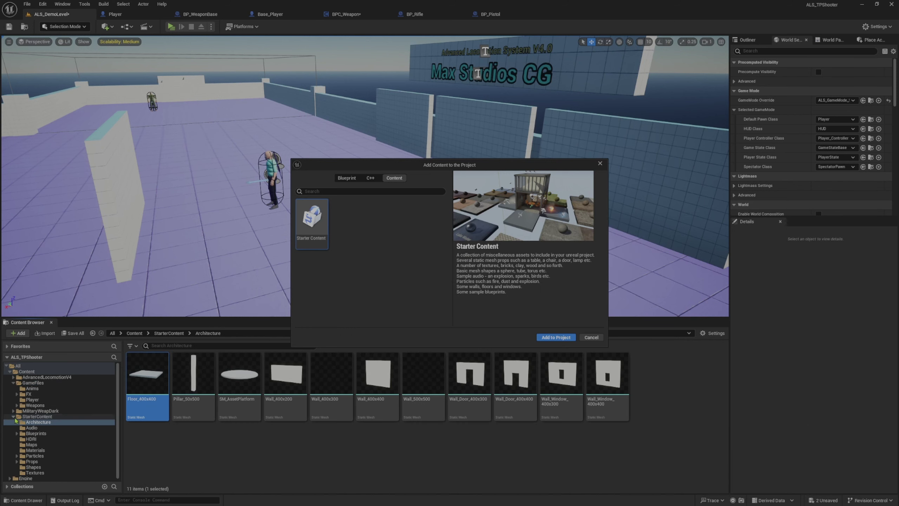
left_click(14, 418)
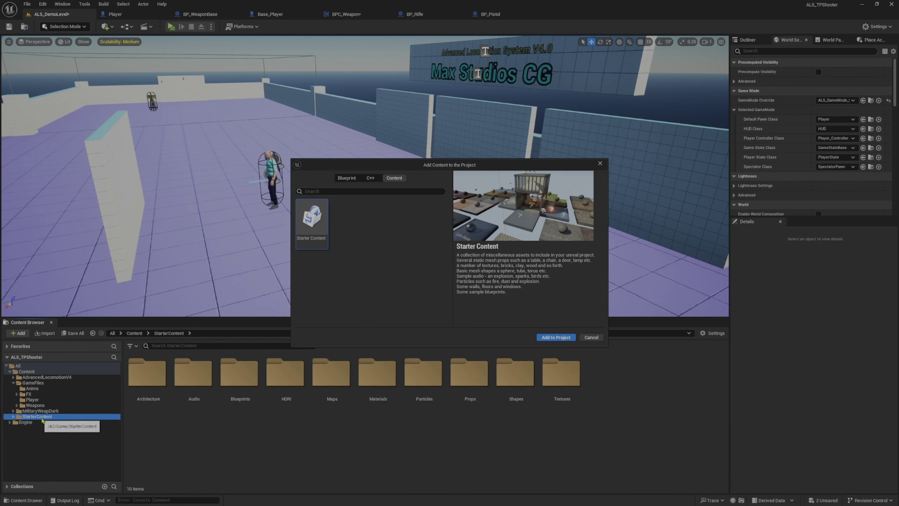
left_click(591, 337)
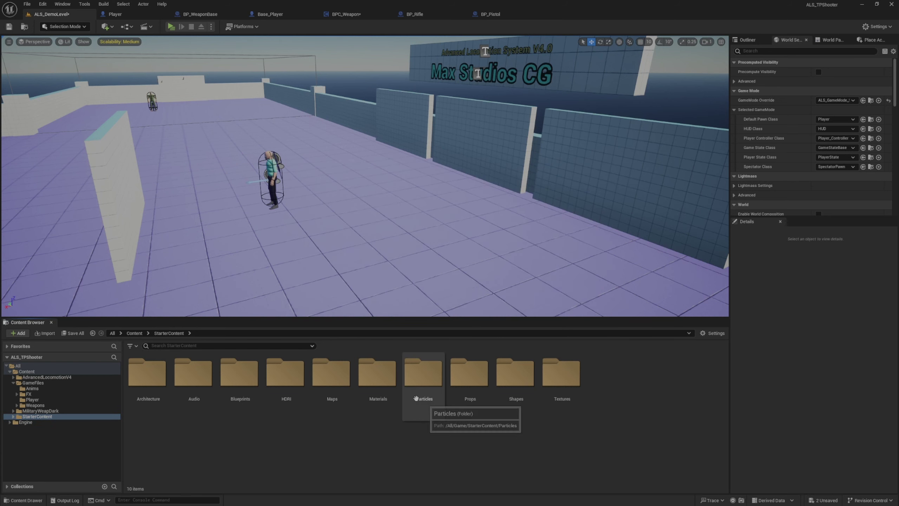
Step: Open the StarterContent Materials folder and scroll through its 43 materials
double_click(378, 386)
scroll(449, 413, "down", 2)
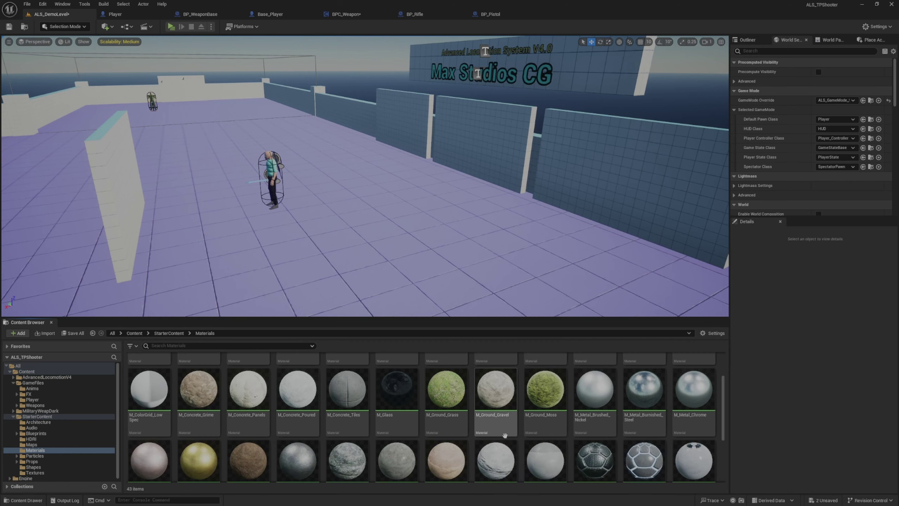
scroll(460, 408, "down", 3)
scroll(461, 405, "up", 5)
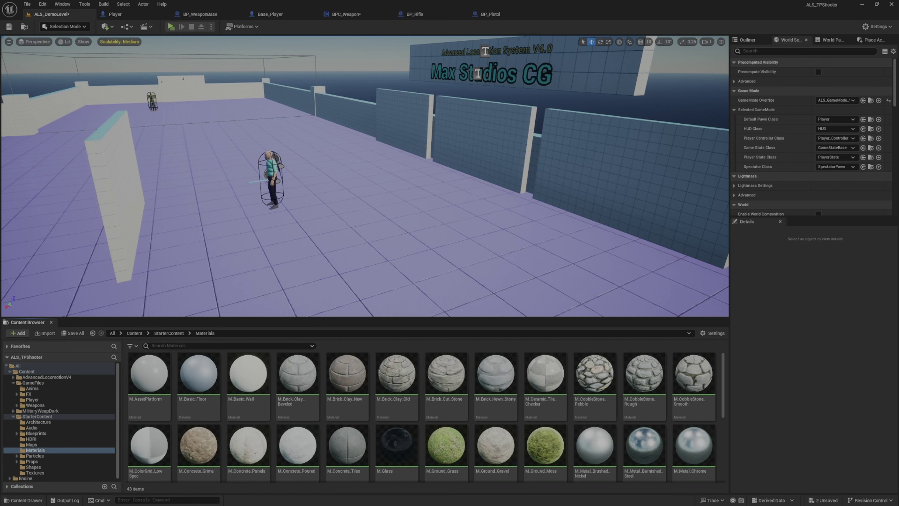
Step: Create a new folder named VFX in GameFiles and open it
double_click(39, 416)
left_click(34, 382)
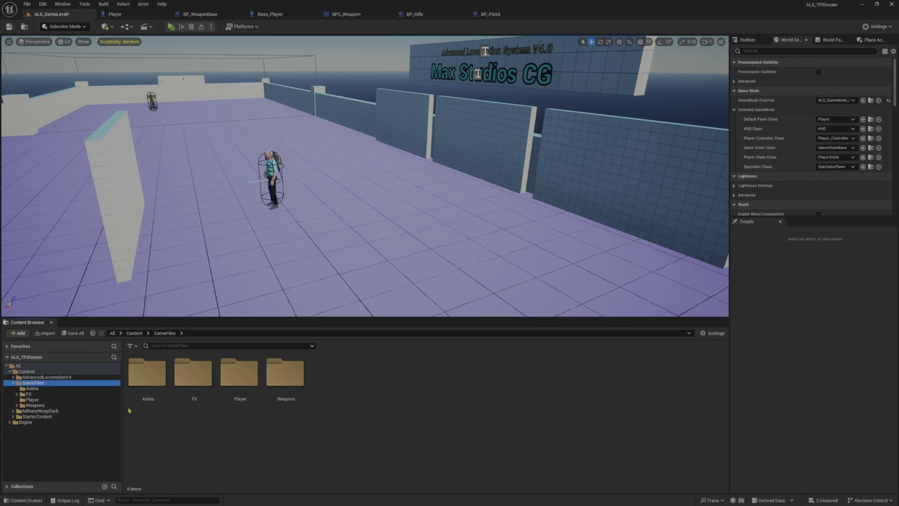
right_click(177, 439)
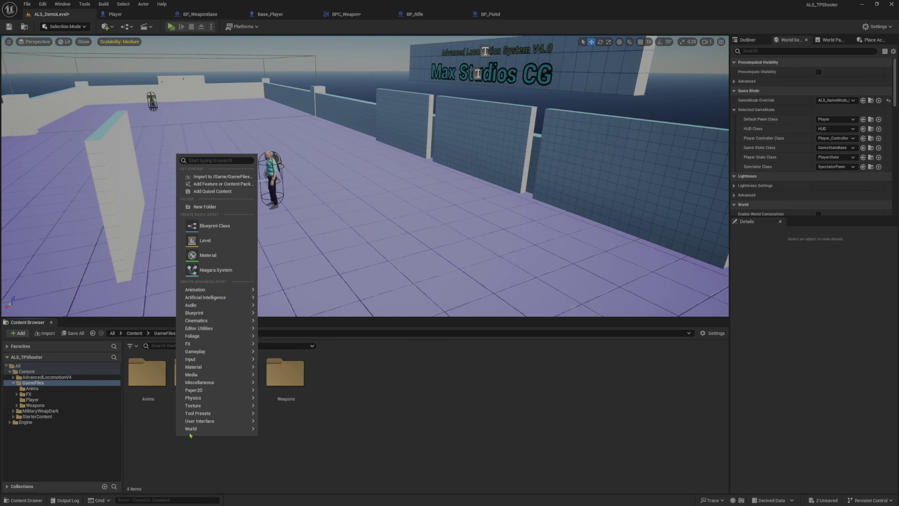
left_click(220, 207)
type("VFX")
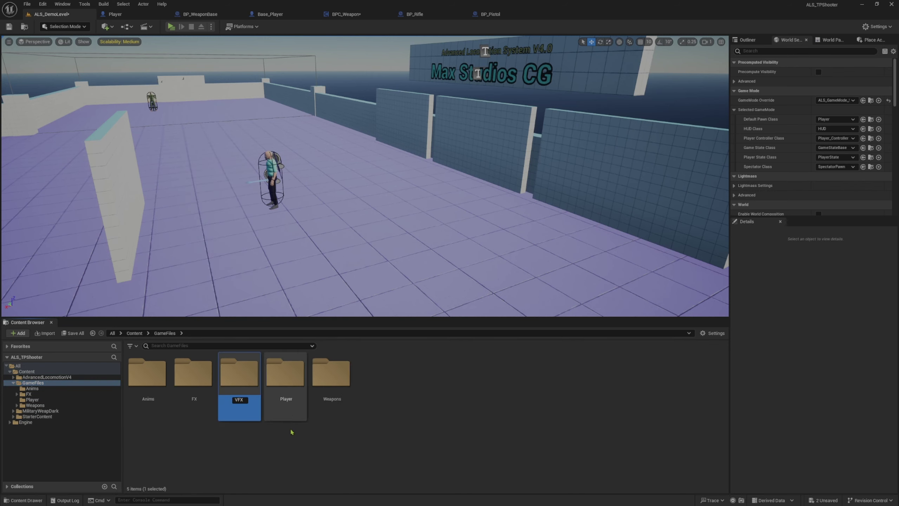
key("Return")
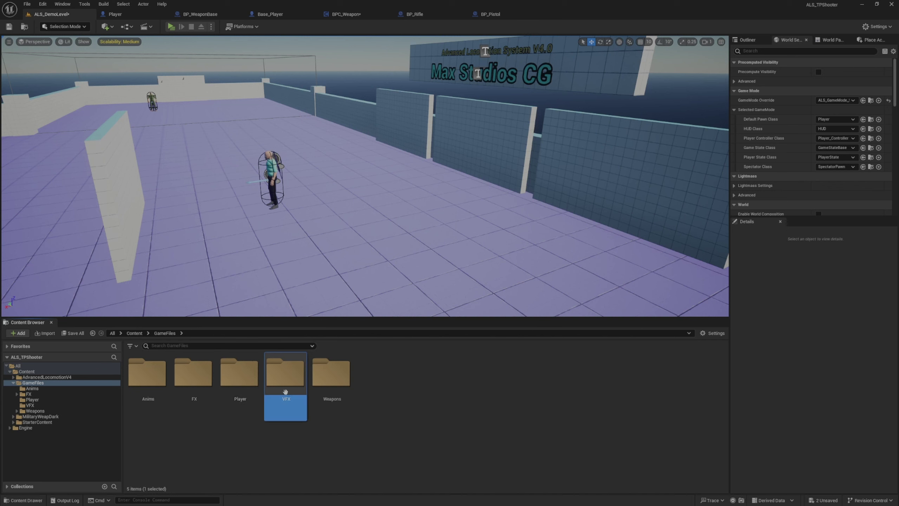
double_click(286, 374)
Step: Create a PhysicalMaterial asset named Glass_Phys inside the VFX folder
right_click(170, 407)
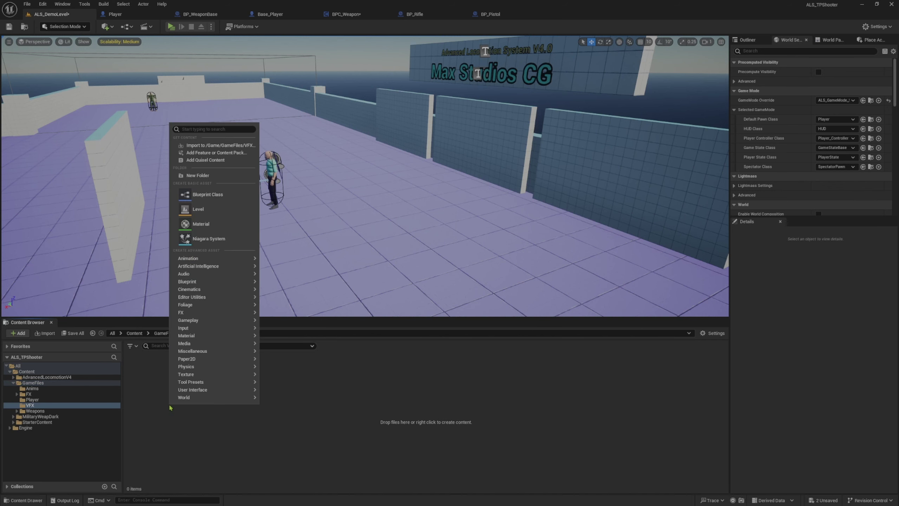
mouse_move(222, 367)
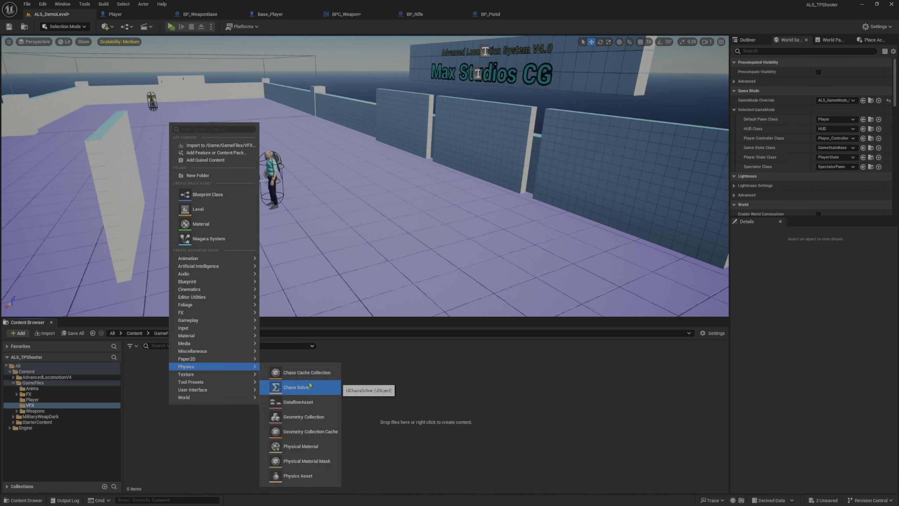
left_click(301, 447)
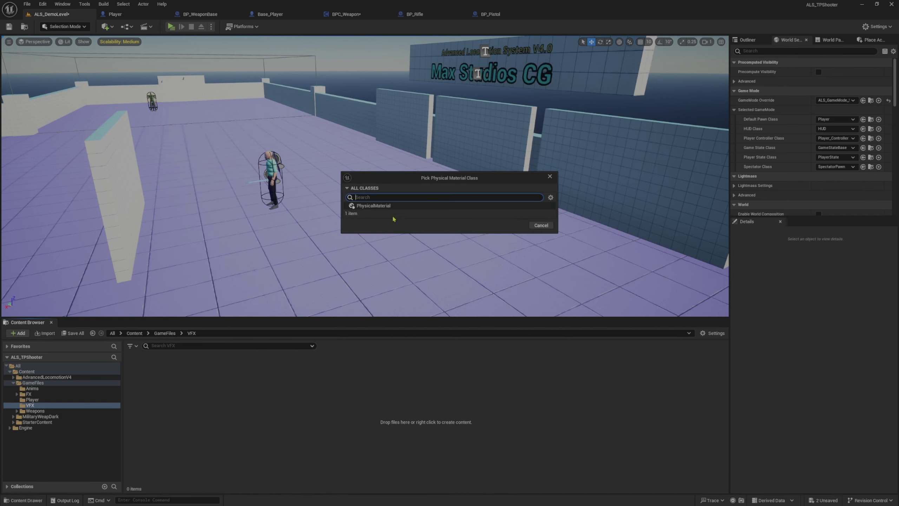
left_click(385, 206)
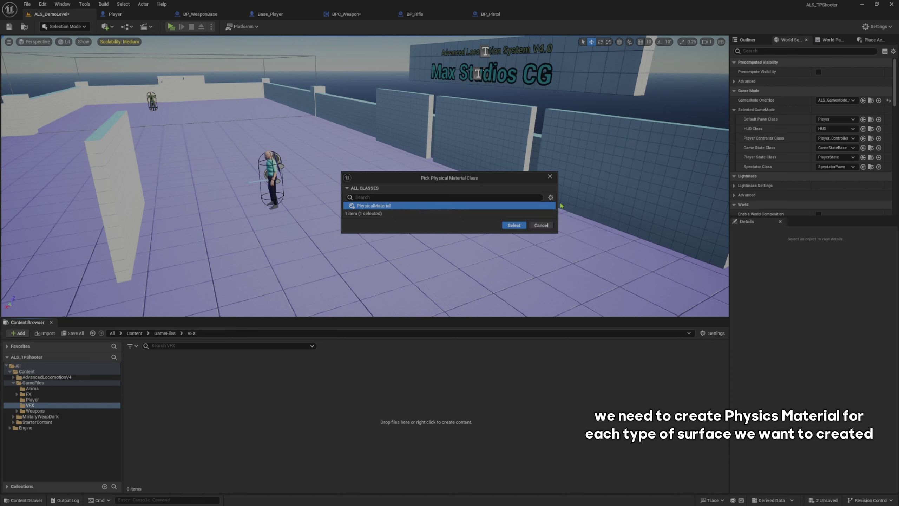
left_click(514, 225)
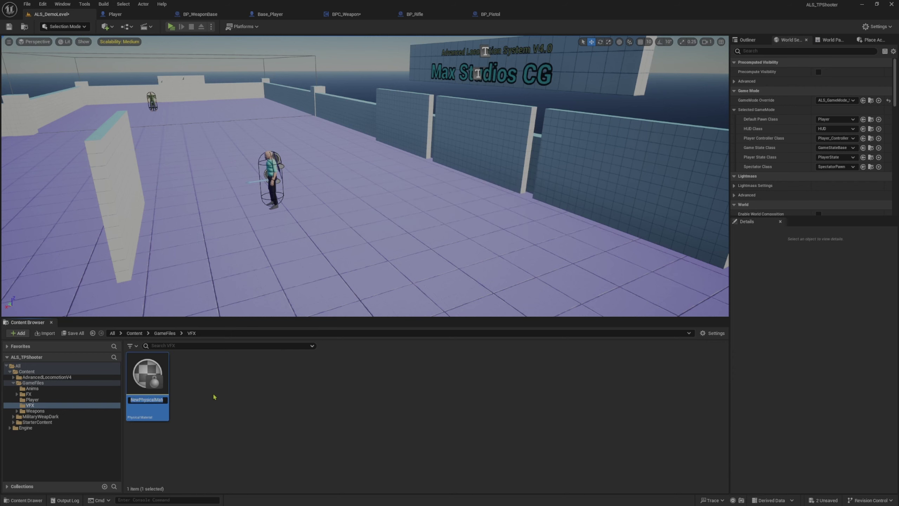
type("Glass_Phys")
key("Return")
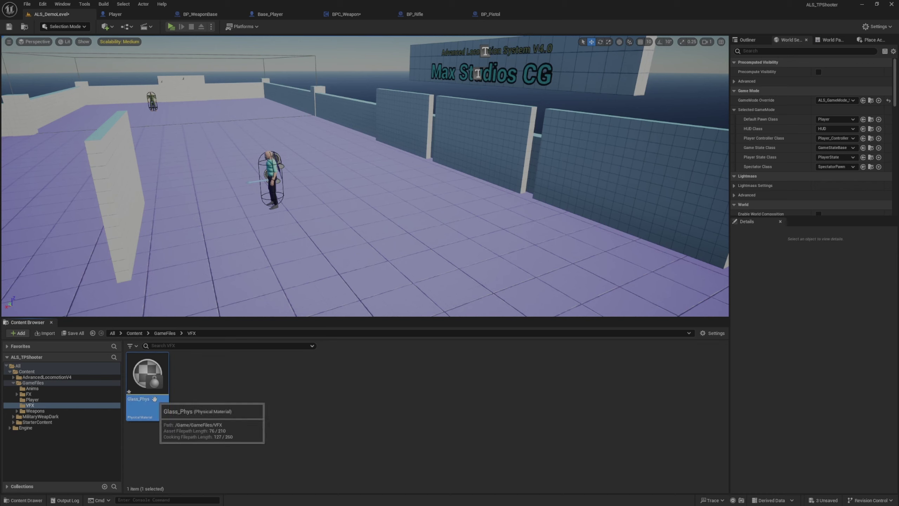
Step: Duplicate Glass_Phys into Metal_Phys and Rock_Phys
key("ctrl+d")
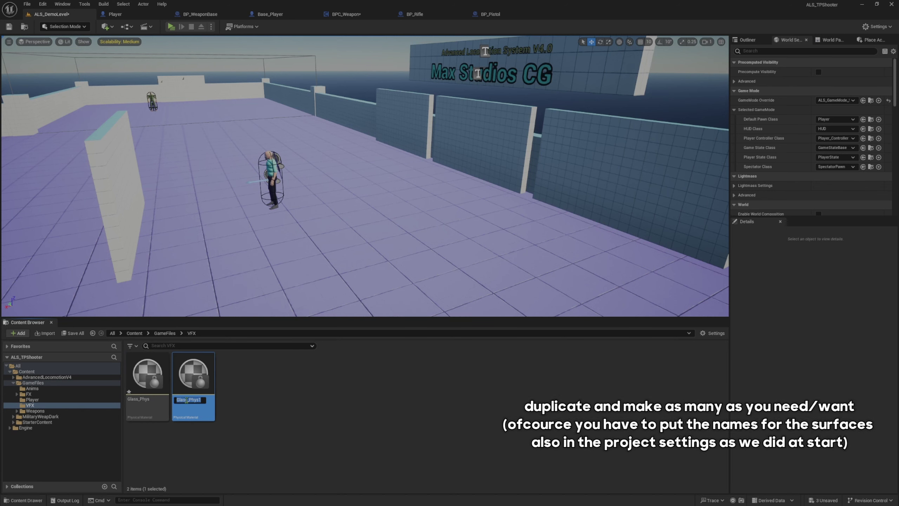
left_click(182, 400)
type("Metal")
key("Return")
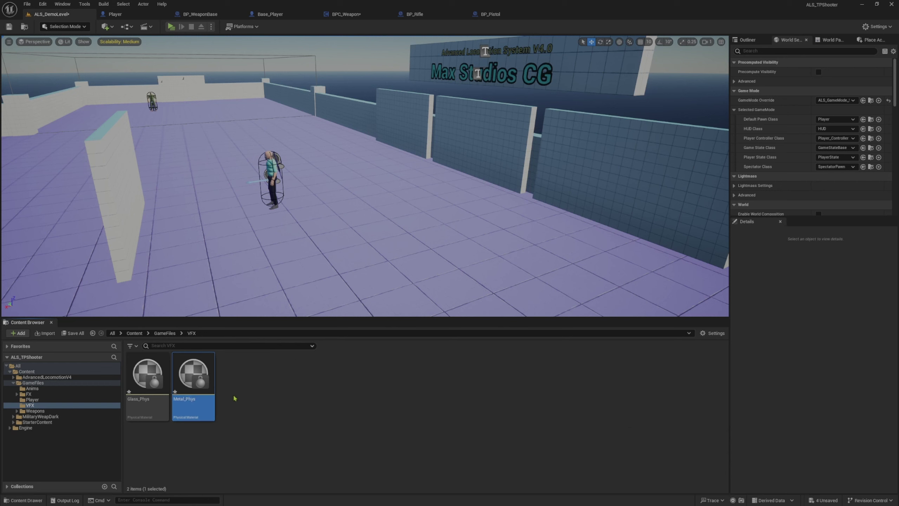
key("ctrl+d")
left_click_drag(233, 400, 218, 400)
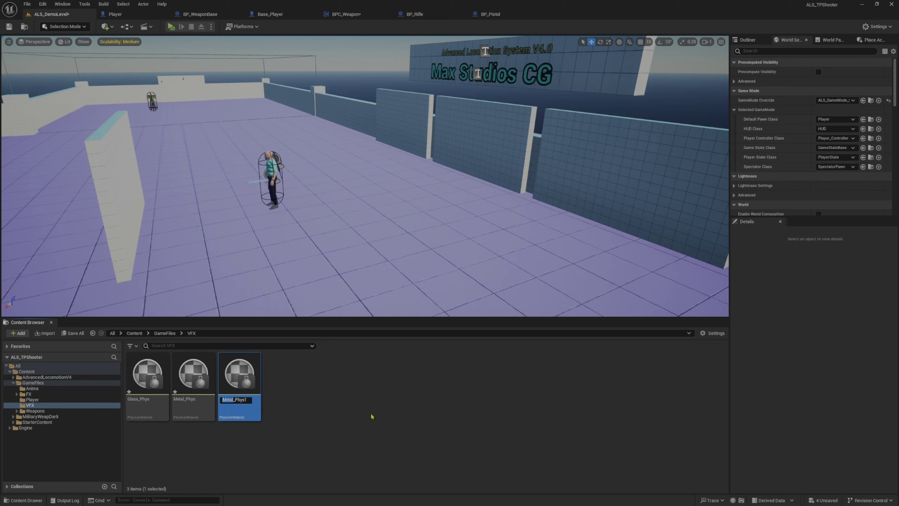
type("Rock")
key("BackSpace")
key("Return")
Step: Set Glass_Phys's Surface Type to Glass, save and close its editor
double_click(147, 390)
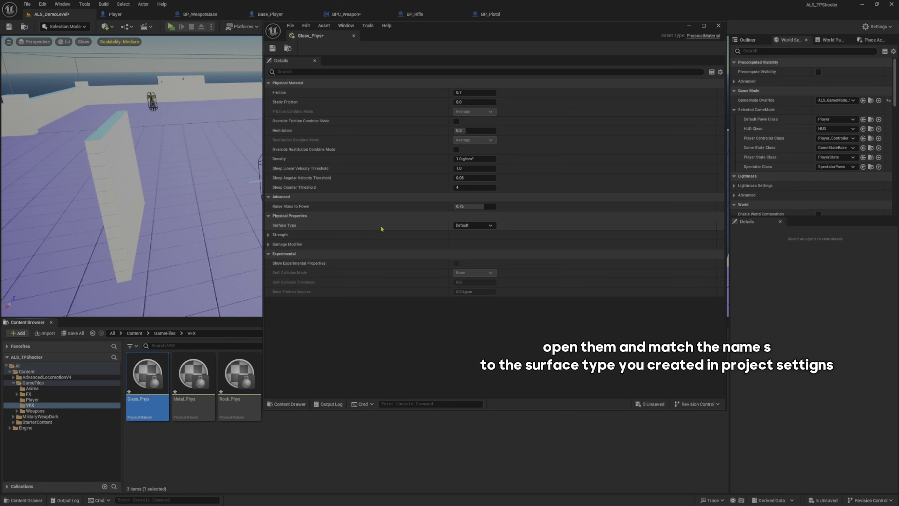
left_click(468, 226)
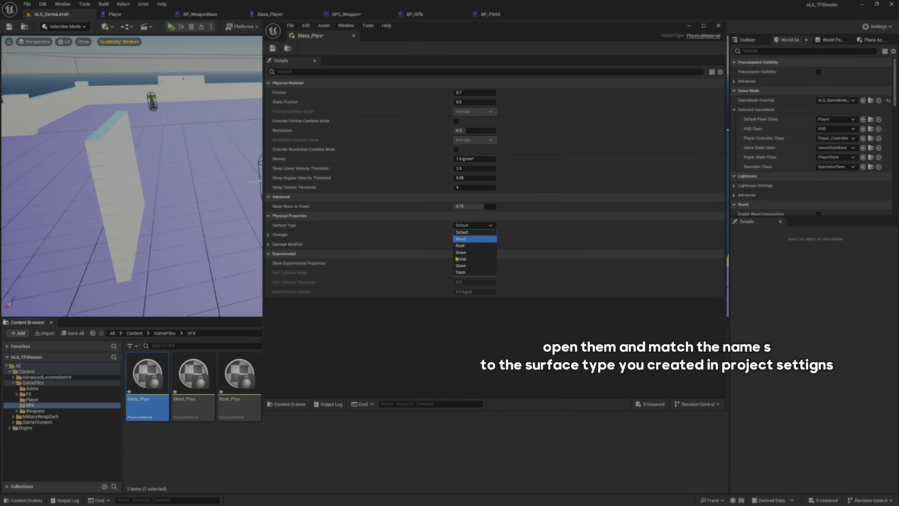
left_click(470, 266)
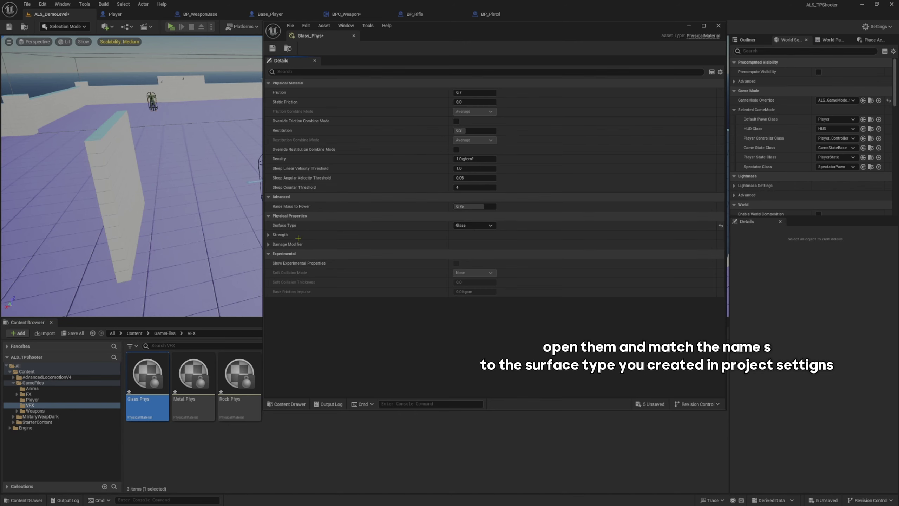
left_click(272, 49)
left_click(353, 36)
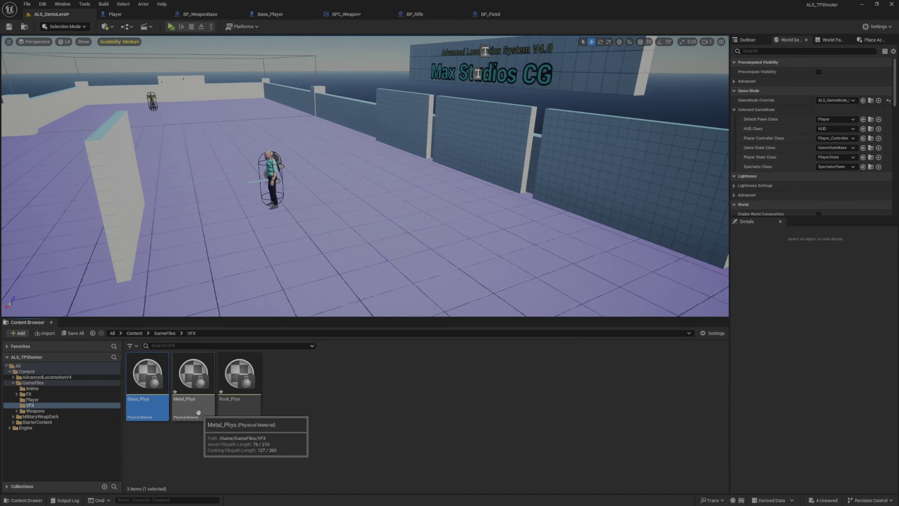
Step: Set Metal_Phys's Surface Type to Metal, save and close its editor
left_click(198, 412)
double_click(198, 412)
left_click(485, 225)
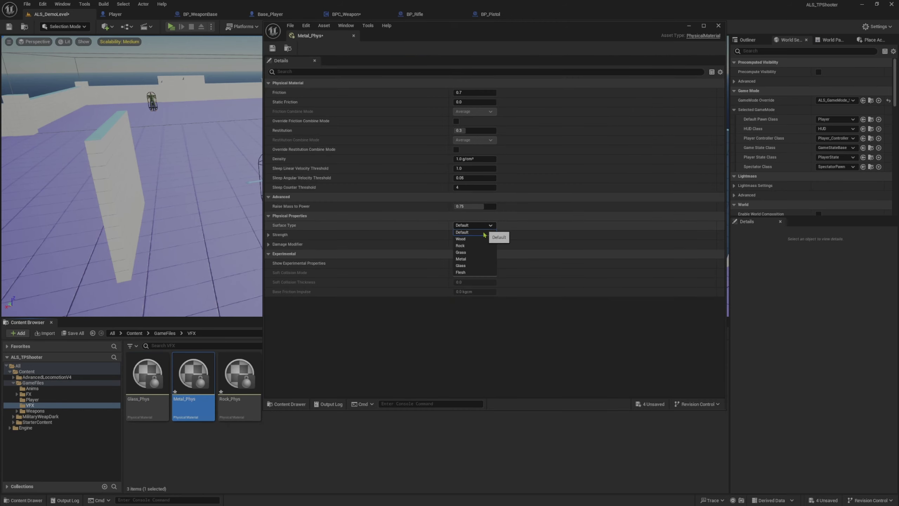
left_click(461, 259)
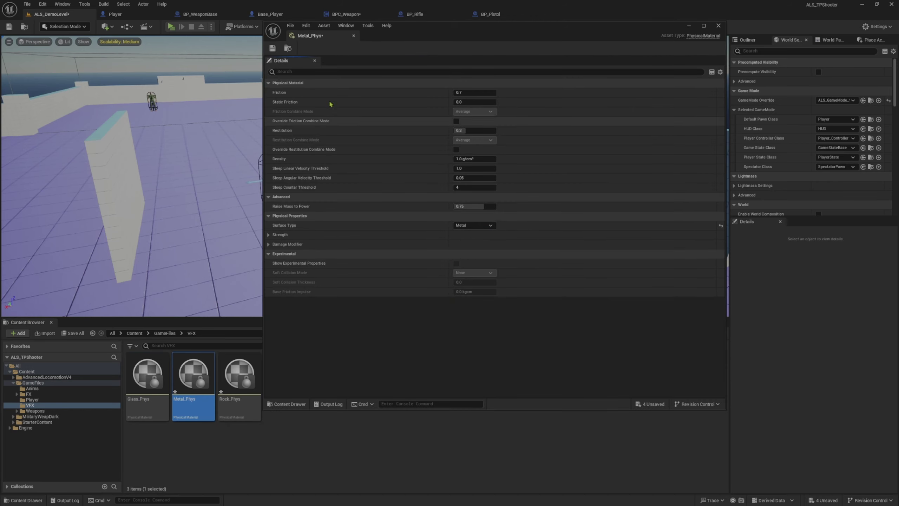
left_click(273, 48)
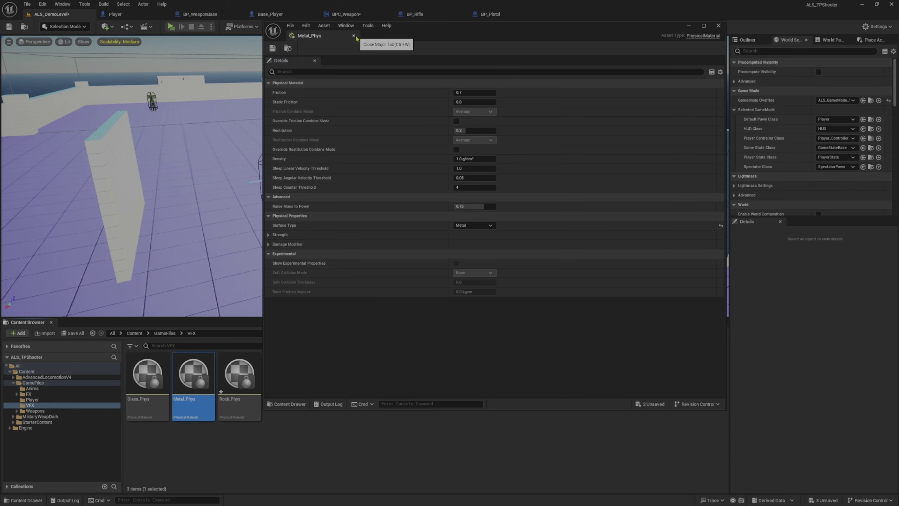
left_click(353, 36)
Step: Set Rock_Phys's Surface Type to Rock, save and close its editor
double_click(239, 404)
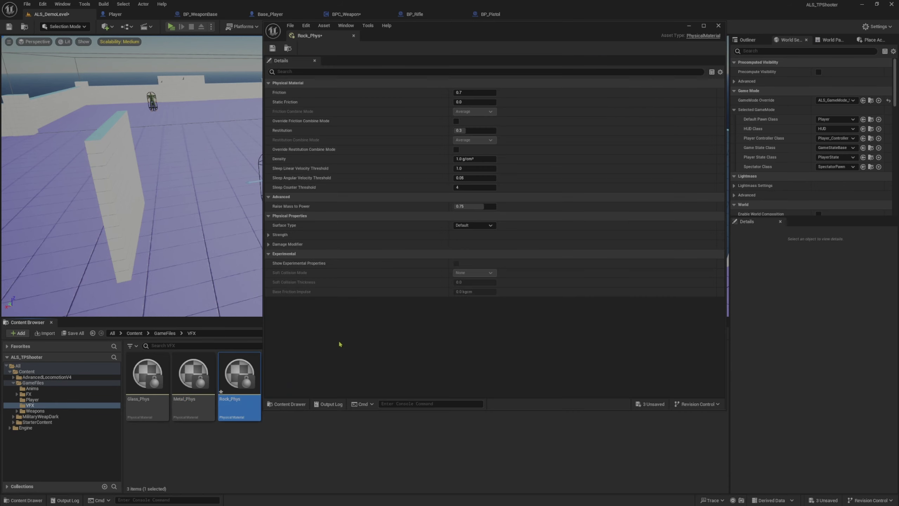
left_click(490, 226)
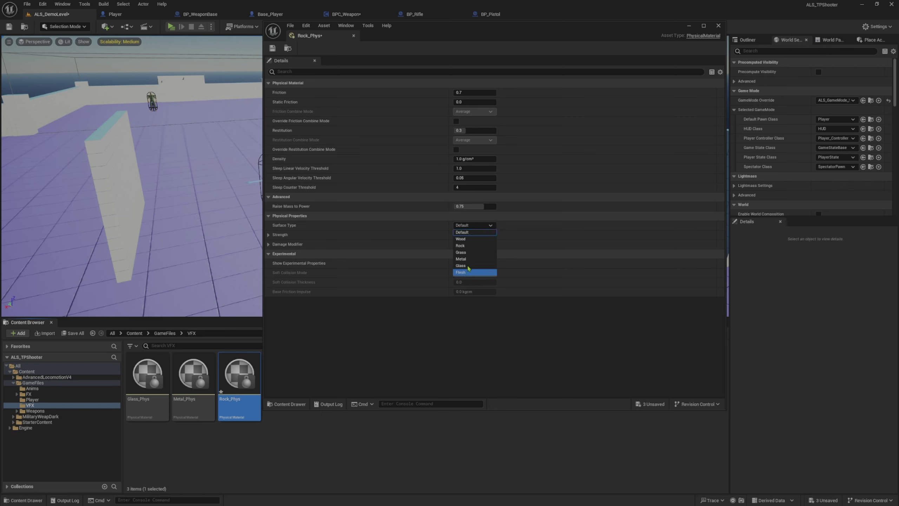
left_click(468, 245)
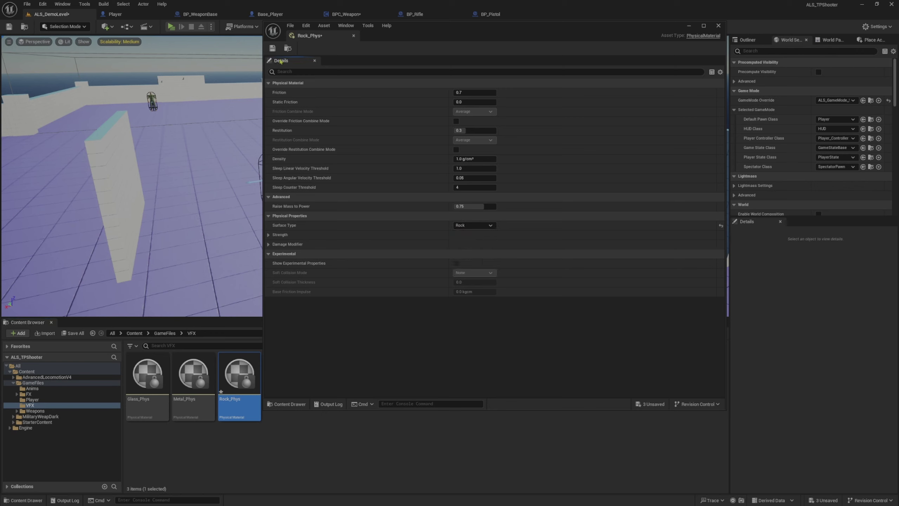
left_click(271, 49)
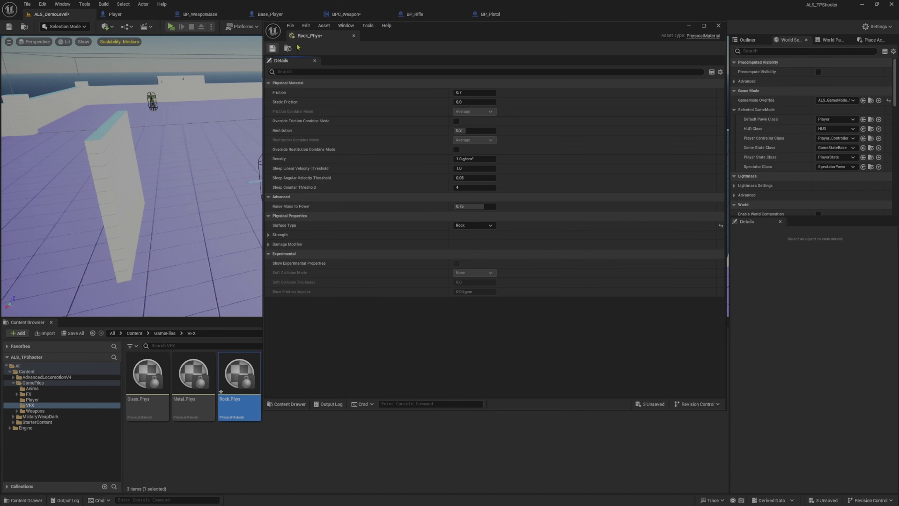
left_click(354, 35)
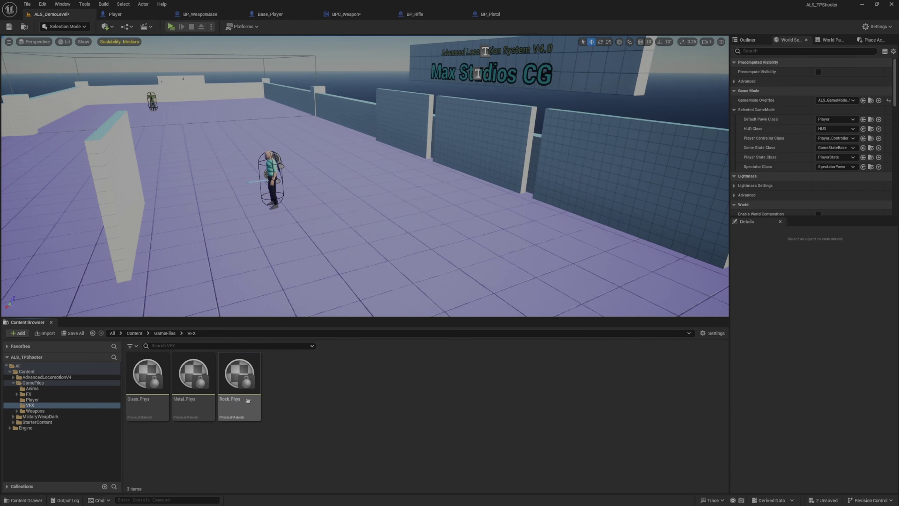
Step: Duplicate Rock_Phys into two new physical materials named Wood_Phys and Flesh_Phys
key("ctrl+d")
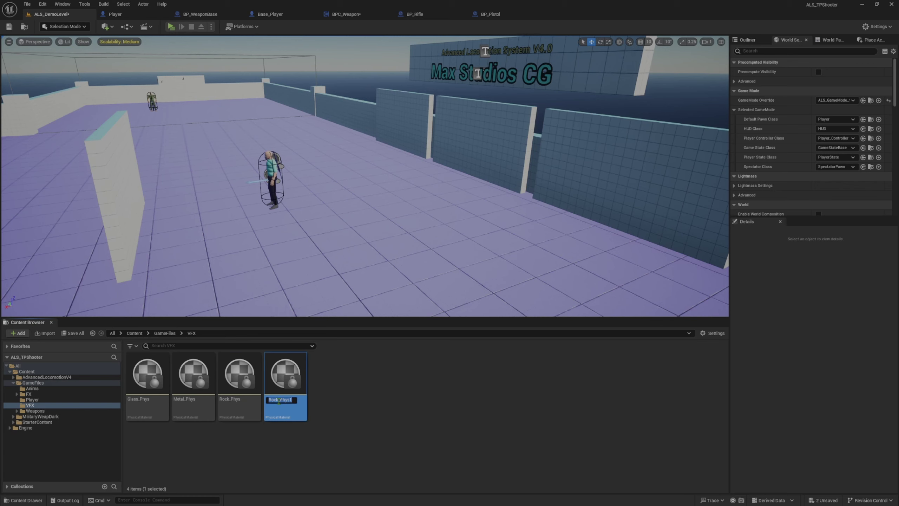
type("W")
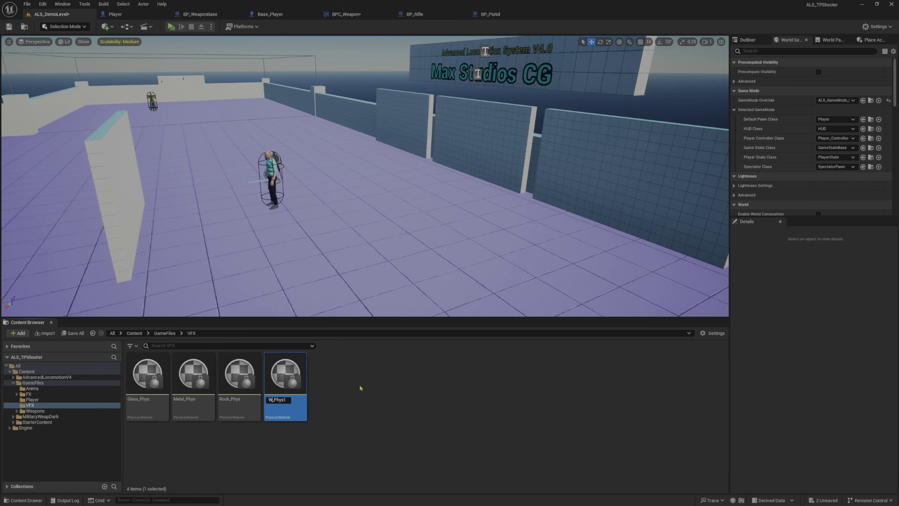
type("ood")
key("BackSpace")
key("Return")
key("ctrl+d")
double_click(326, 400)
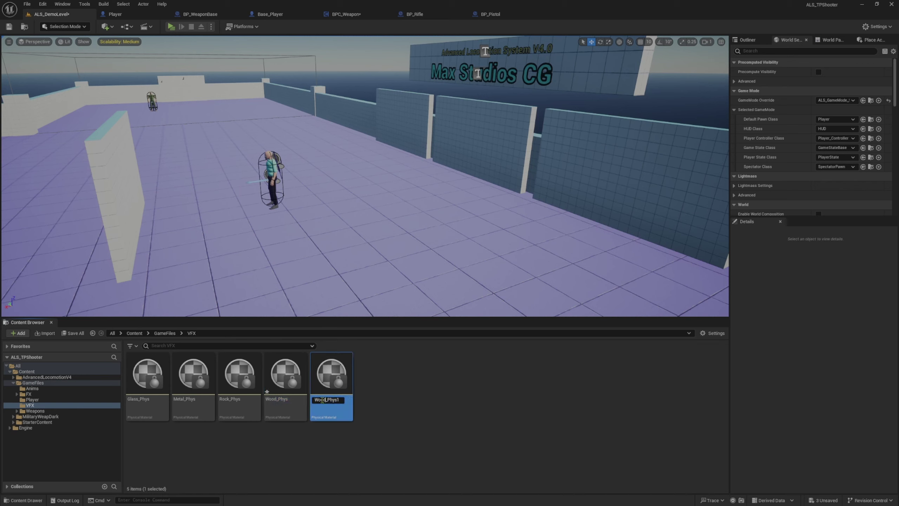
type("Flesh")
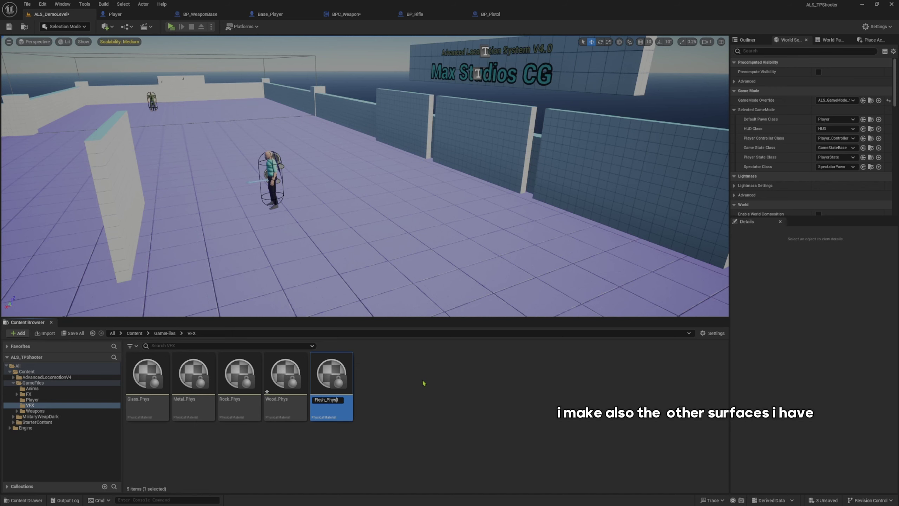
key("Return")
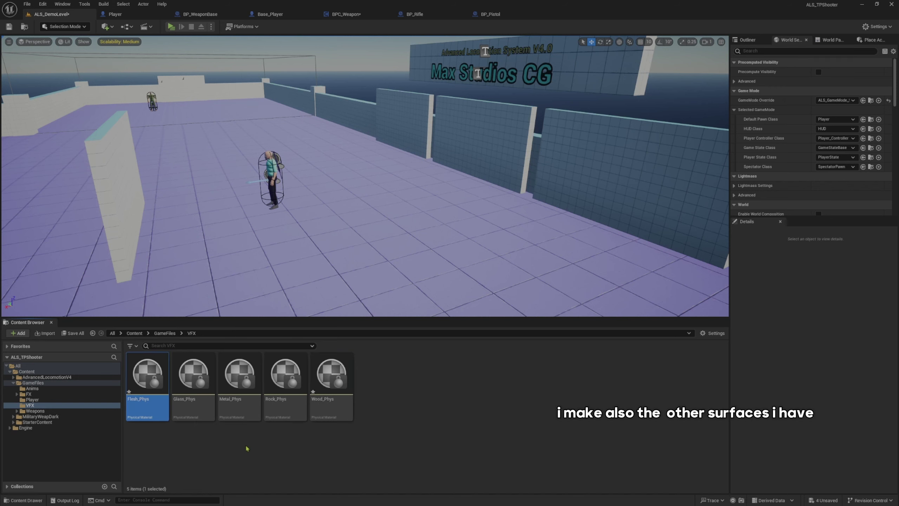
Step: Set Flesh_Phys's Surface Type to Flesh, save and close its editor
double_click(149, 393)
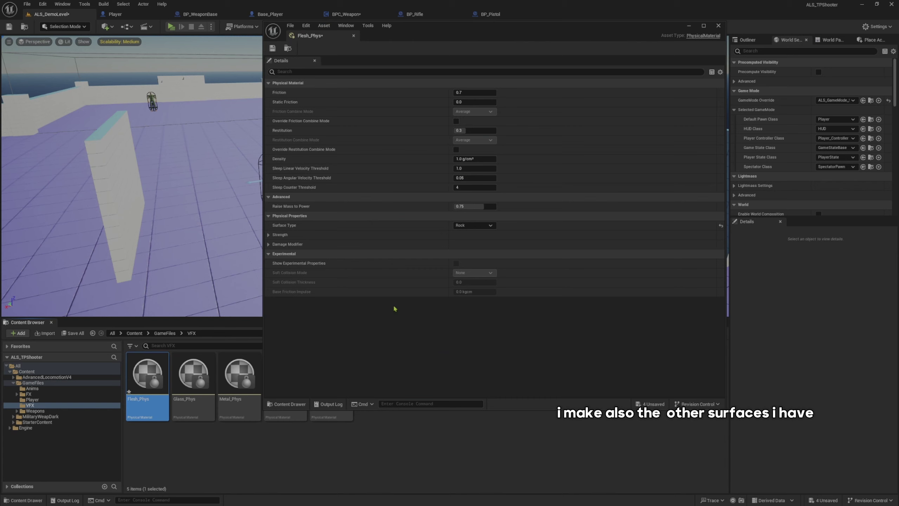
left_click(467, 226)
left_click(468, 271)
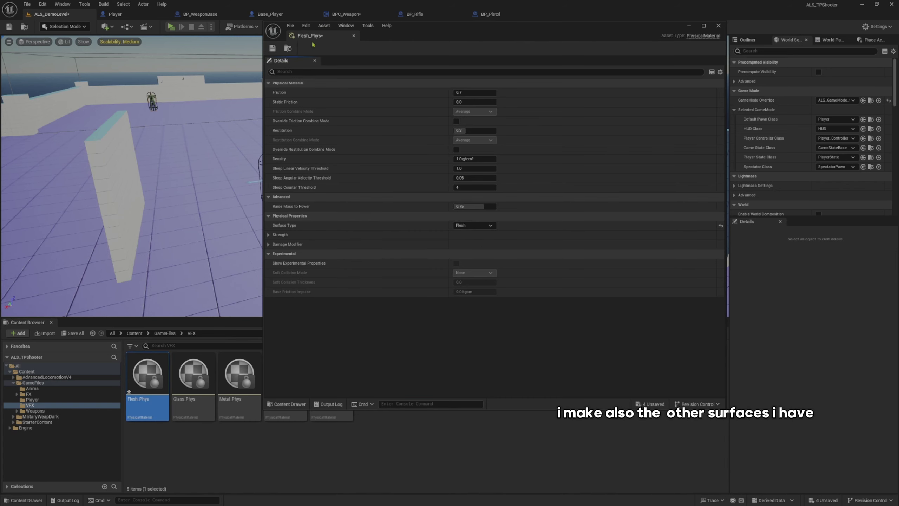
left_click(272, 48)
left_click(353, 36)
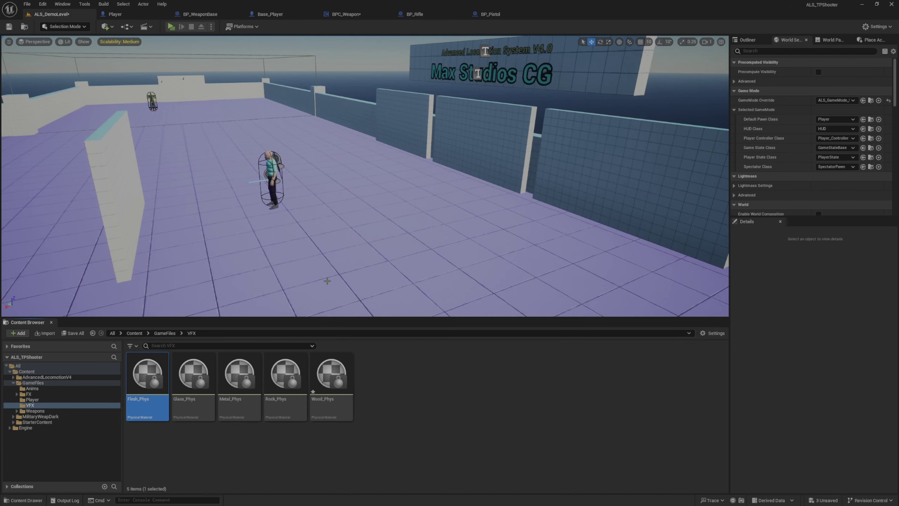
Step: Set Wood_Phys's Surface Type to Wood, save, close it and clear the selection
double_click(331, 382)
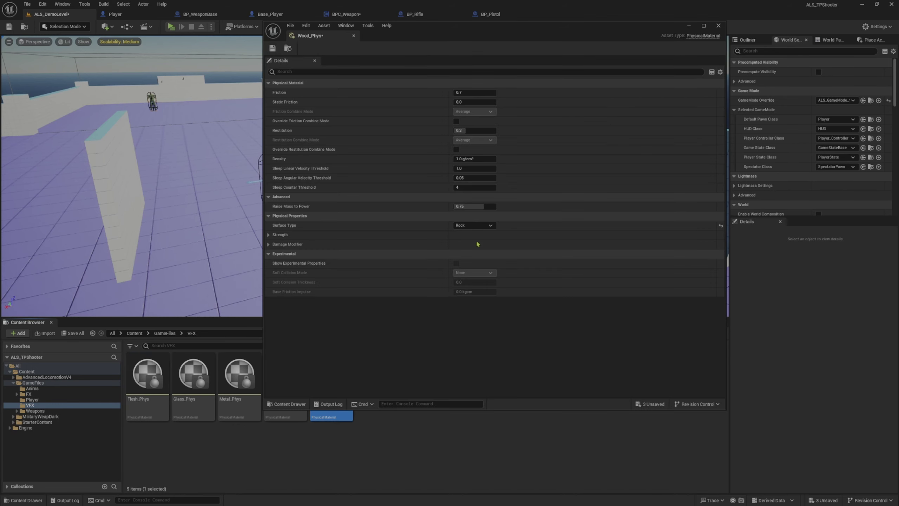
left_click(475, 225)
left_click(467, 247)
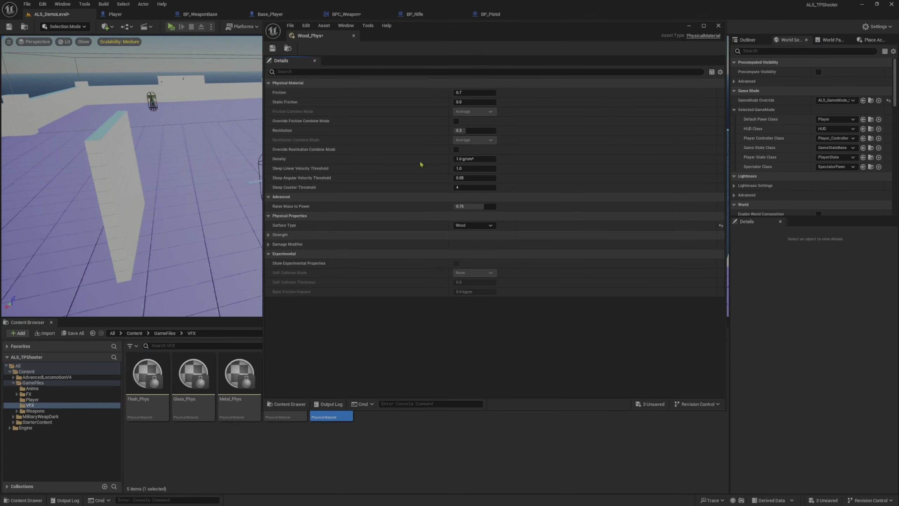
left_click(272, 48)
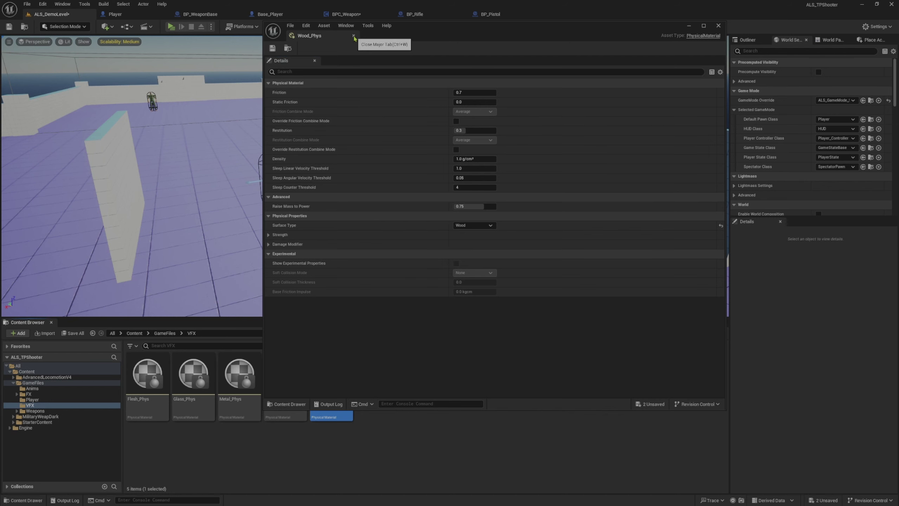
left_click(354, 36)
left_click(386, 431)
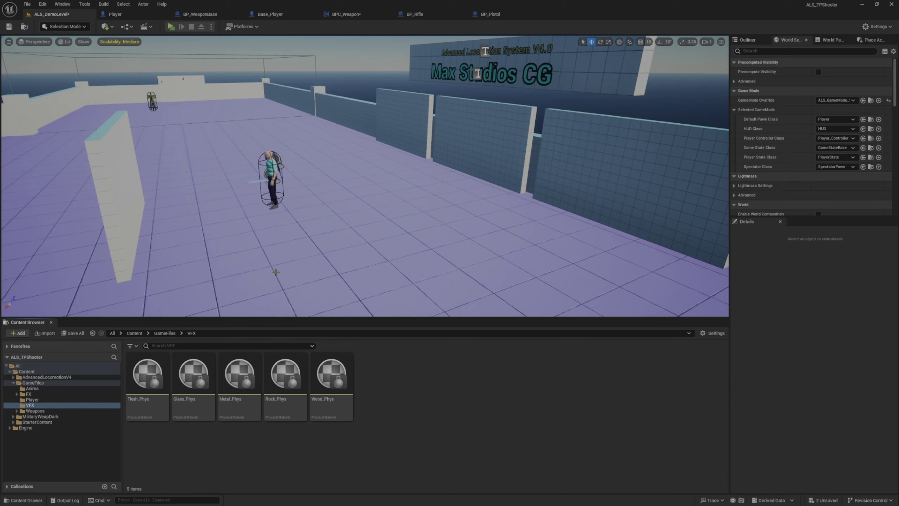
Step: Delete the white wall standing in front of the character in ALS_DemoLevel
mouse_move(478, 73)
right_mouse_down()
mouse_move(466, 159)
mouse_move(294, 262)
right_mouse_up()
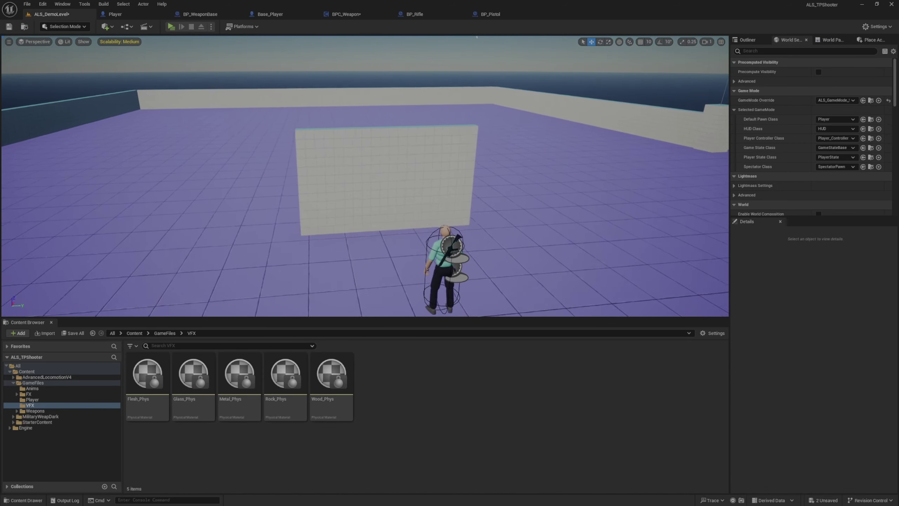
left_click(384, 168)
key("Delete")
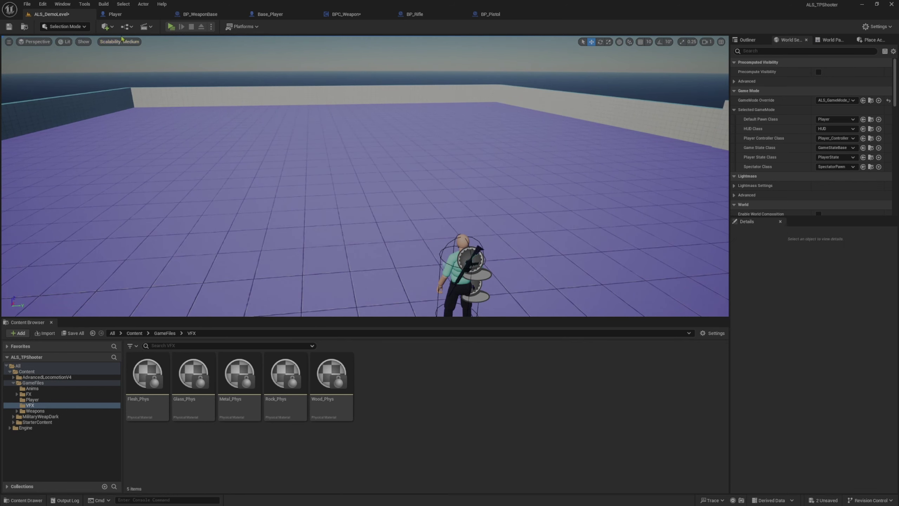
left_click(107, 29)
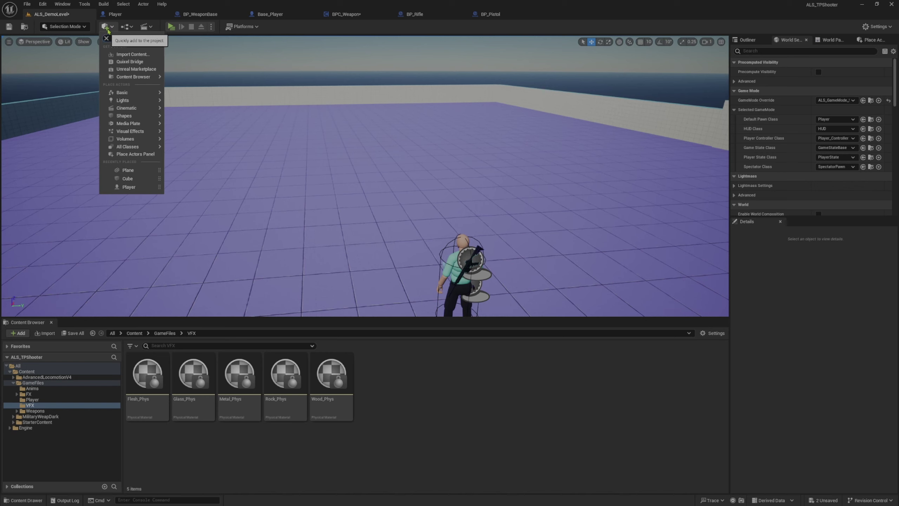
Step: Place a Plane, enable grid, rotation and scale snapping, rotate it upright 90° and lift it 50 units
type("Plan")
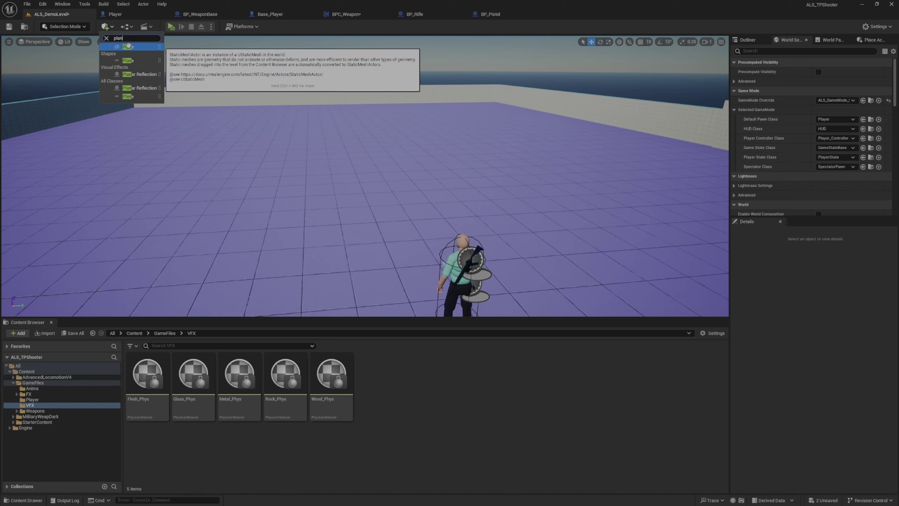
left_click_drag(128, 46, 295, 219)
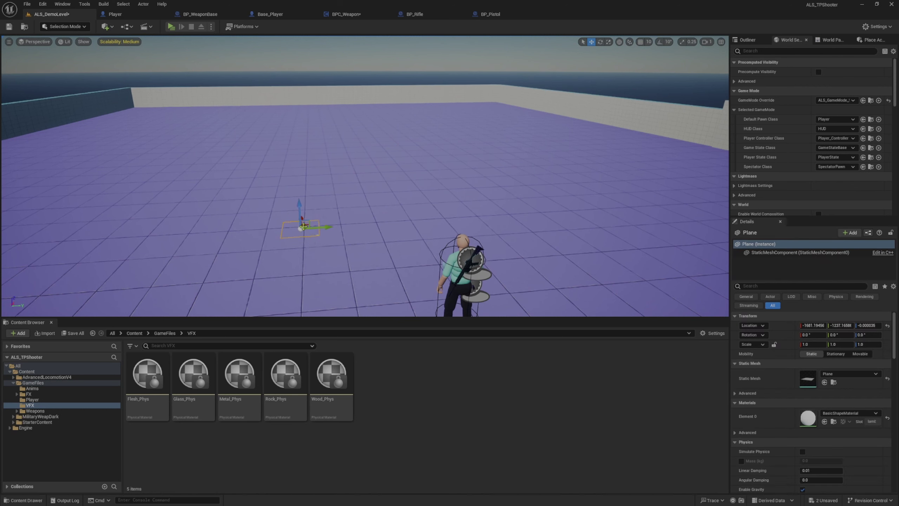
key("e")
left_click(640, 42)
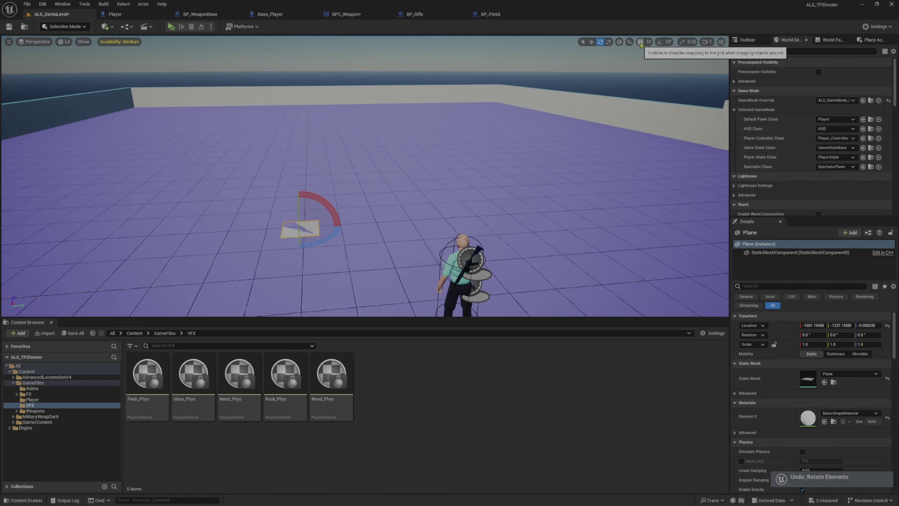
left_click(660, 42)
left_click(682, 42)
left_click_drag(300, 209, 299, 280)
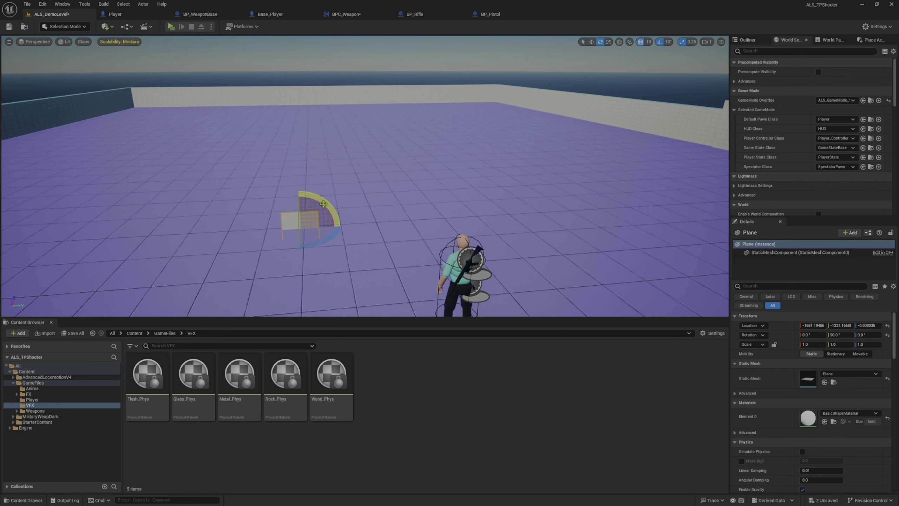
key("w")
left_click_drag(299, 212, 303, 196)
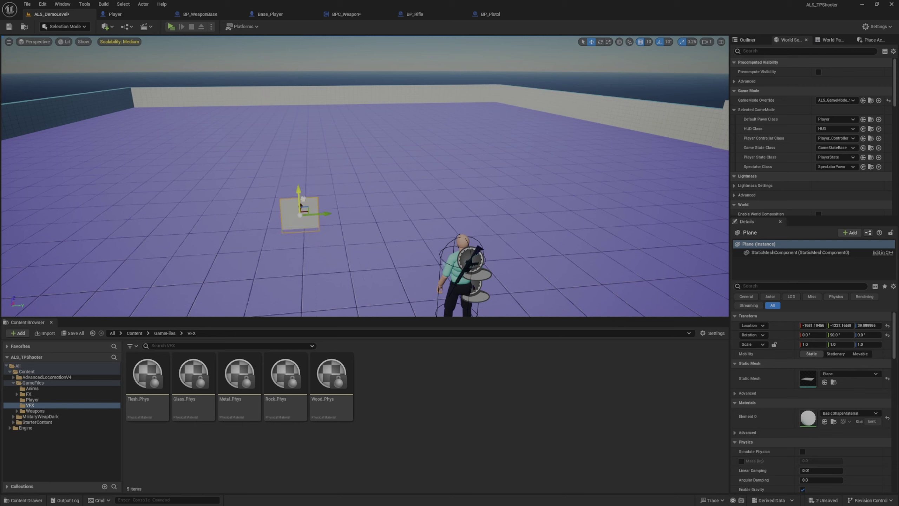
Step: Scale the plane up to 2.75 and Alt-drag copies sideways to form a row of five panels
key("e")
key("r")
mouse_move(300, 196)
left_mouse_down()
mouse_move(326, 224)
mouse_move(334, 211)
mouse_move(300, 175)
mouse_move(404, 194)
mouse_move(493, 193)
left_mouse_up()
key("w")
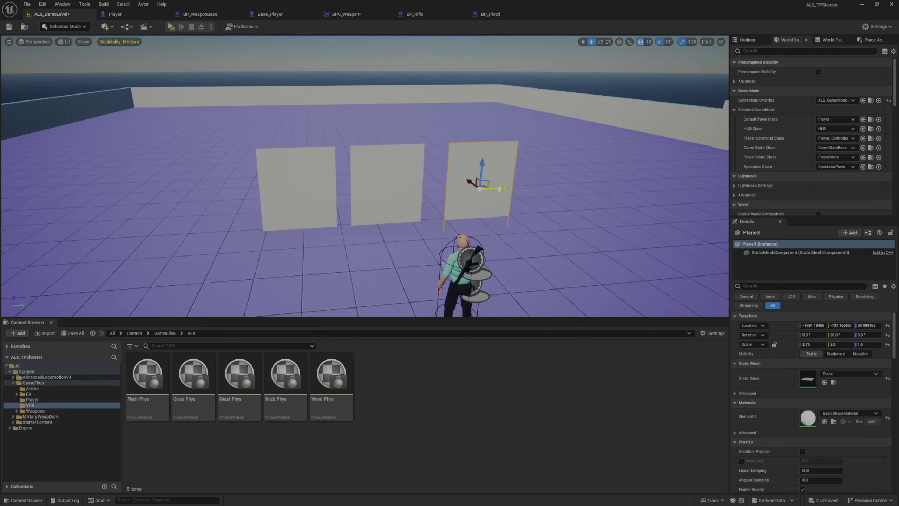
right_click_drag(493, 193, 460, 199)
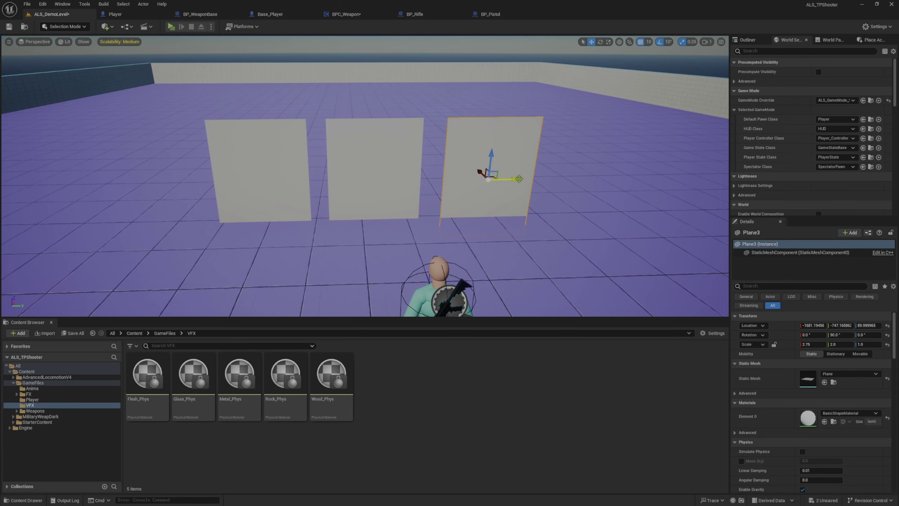
mouse_move(519, 178)
left_mouse_down("alt")
mouse_move(164, 182)
mouse_move(606, 193)
left_mouse_up("alt")
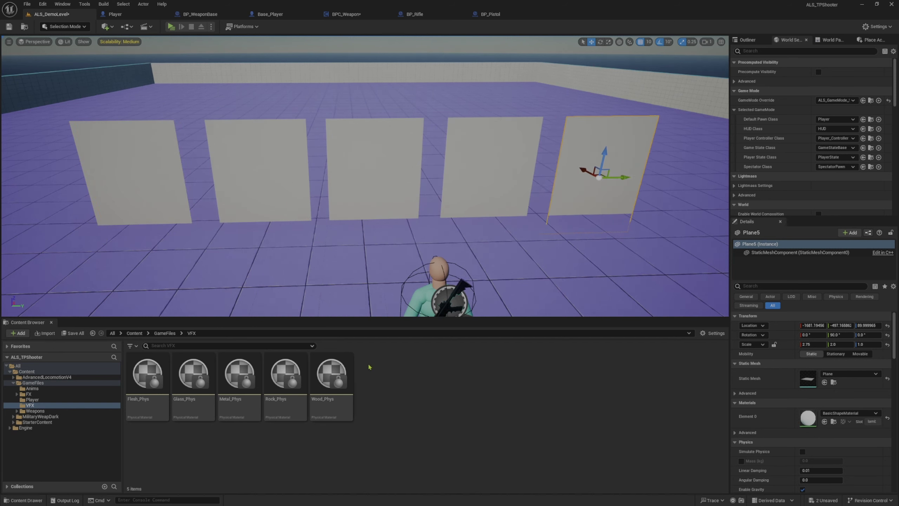
Step: Search StarterContent for 'glass' and apply M_Glass to one of the panels
left_click(42, 422)
left_click(183, 346)
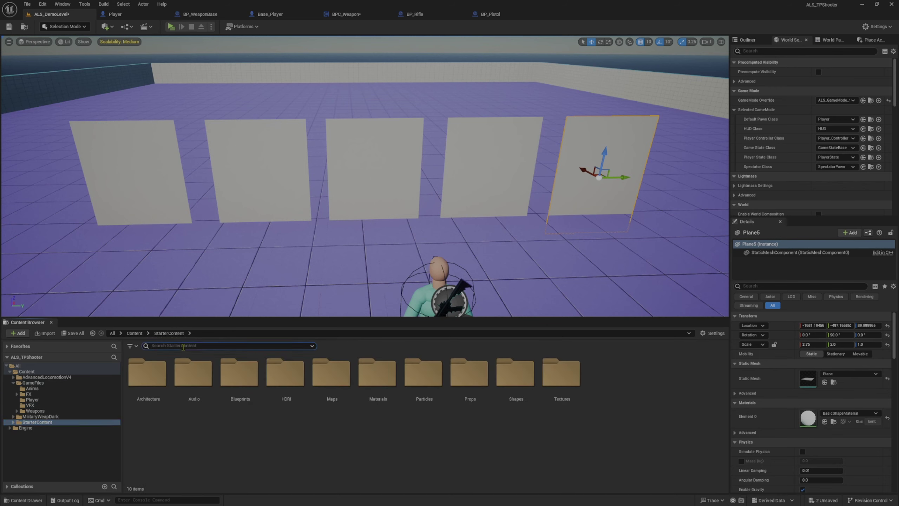
type("glass")
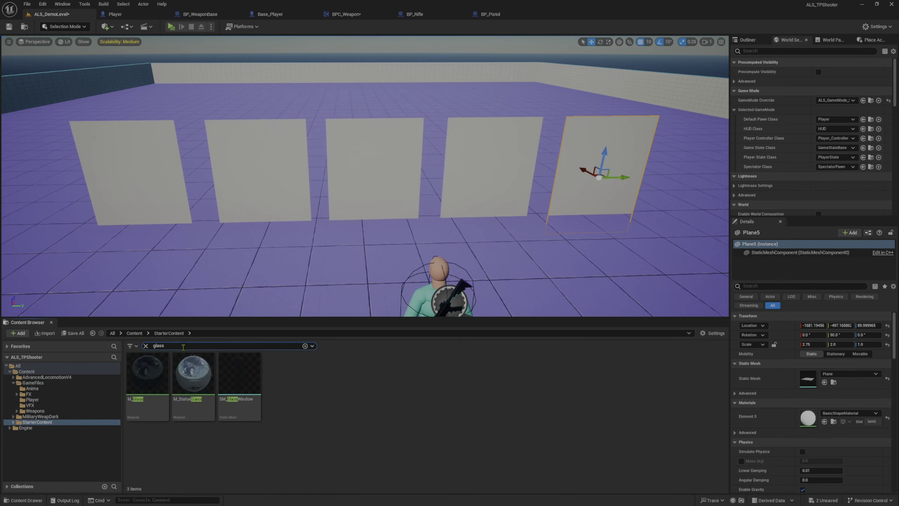
mouse_move(147, 389)
left_mouse_down()
mouse_move(130, 169)
mouse_move(162, 185)
left_mouse_up()
mouse_move(162, 185)
right_mouse_down()
mouse_move(248, 177)
mouse_move(198, 177)
right_mouse_up()
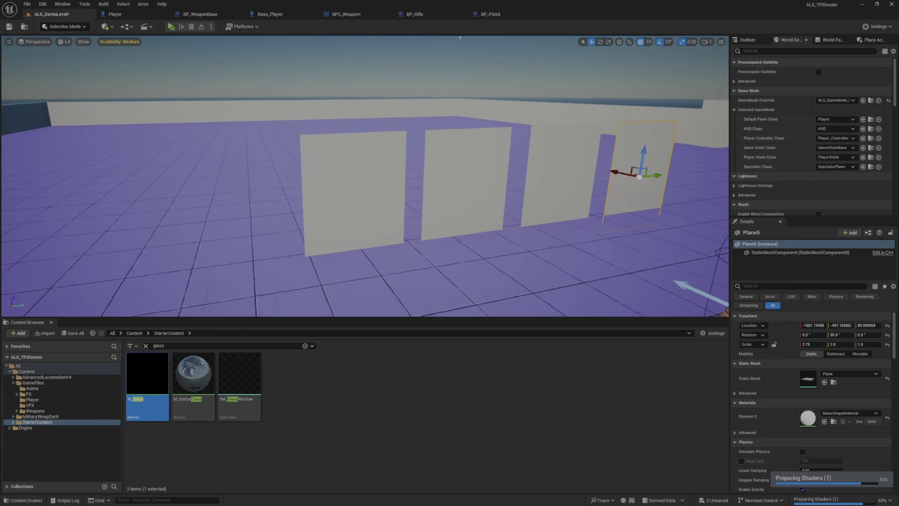
scroll(220, 204, "up", 3)
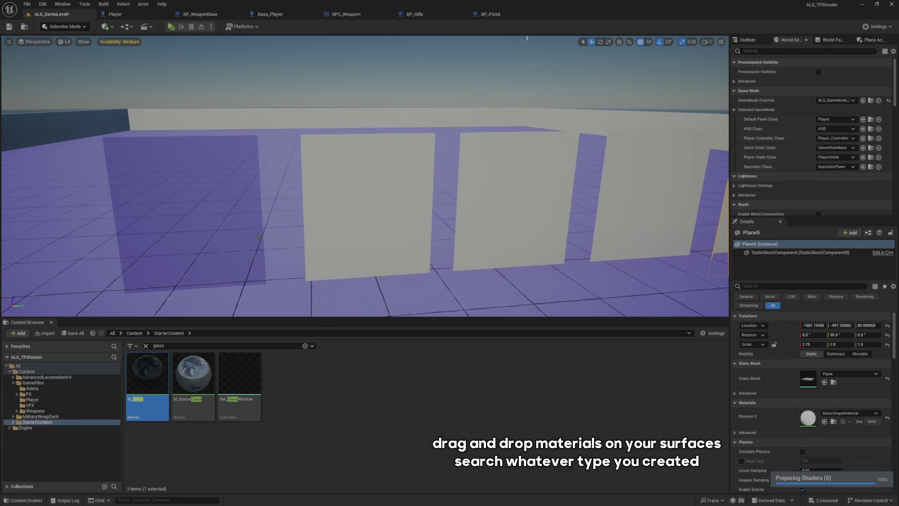
right_click_drag(259, 235, 248, 234)
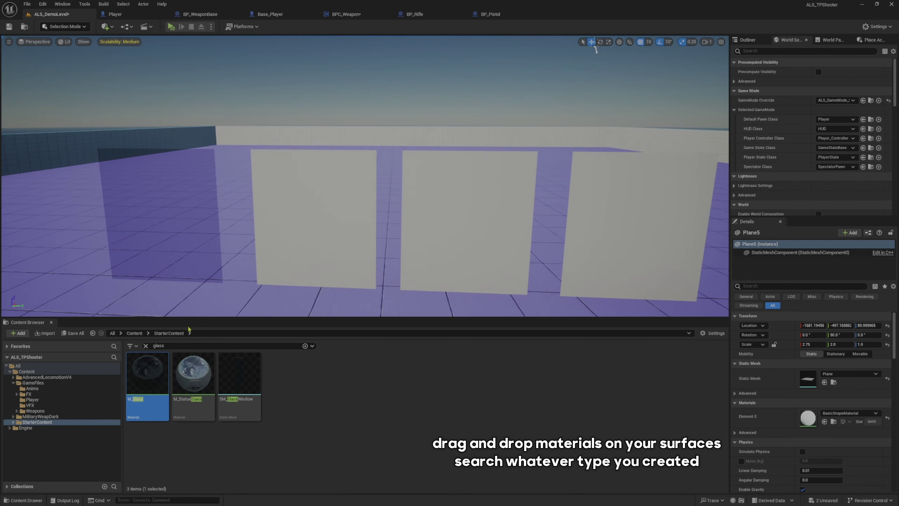
Step: Apply M_Ground_Grass to the first panel, then begin a new search for the metal materials
left_click(168, 345)
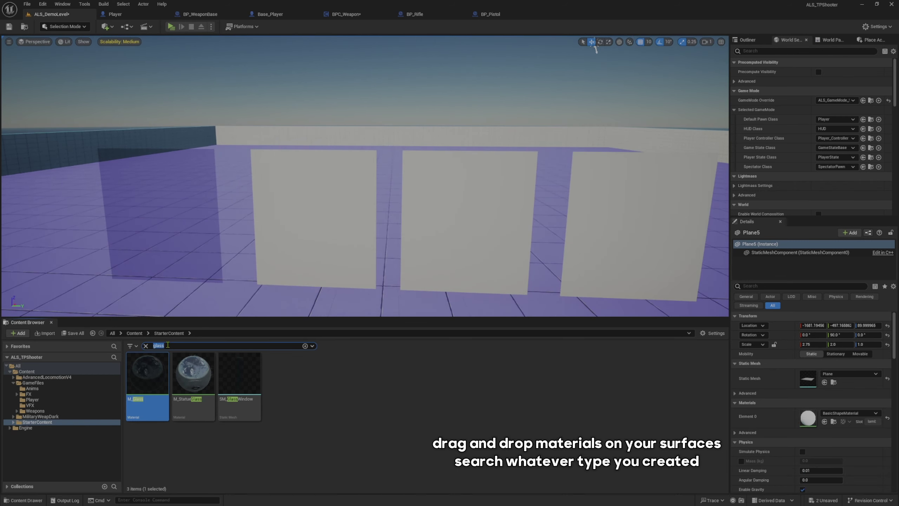
type("gras")
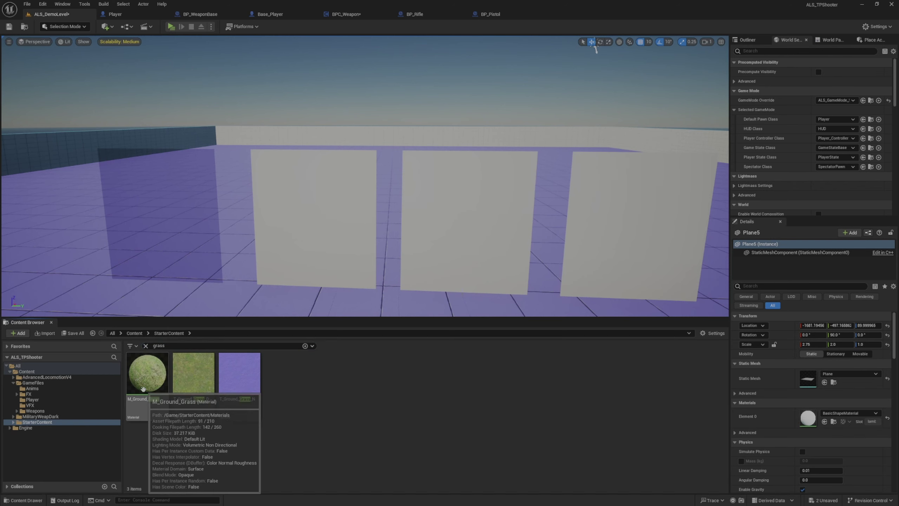
mouse_move(147, 383)
left_mouse_down()
mouse_move(260, 220)
mouse_move(305, 187)
left_mouse_up()
middle_click_drag(304, 188, 363, 268)
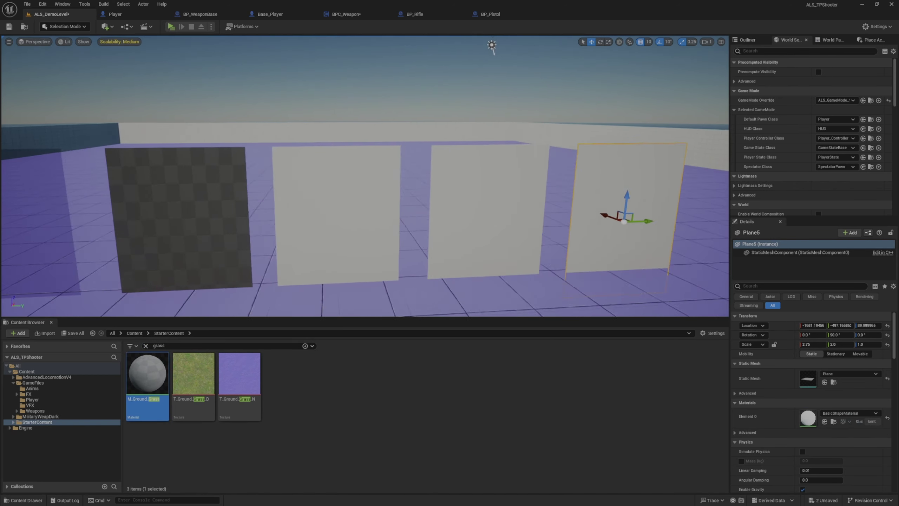
left_click(171, 346)
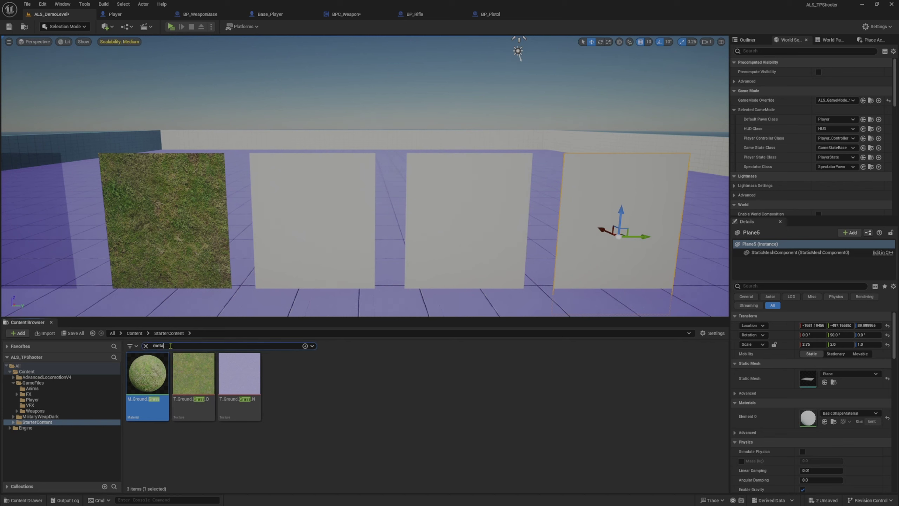
type("l")
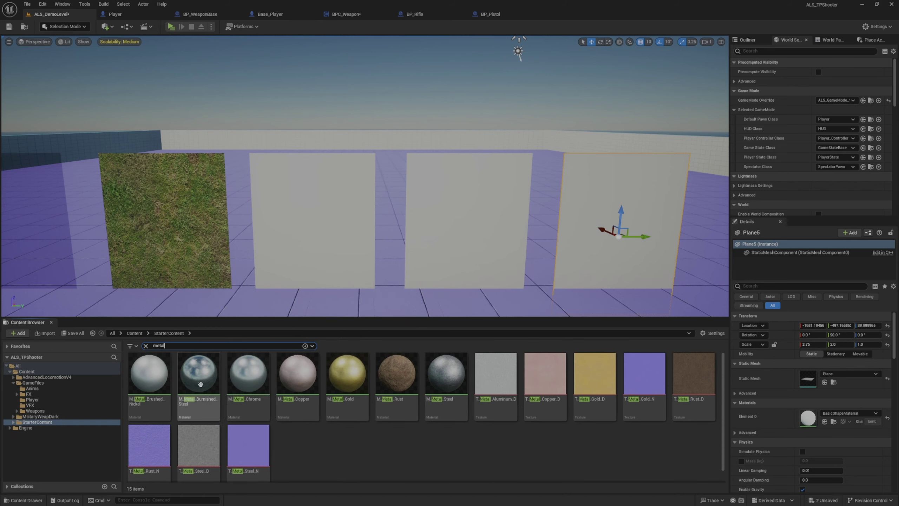
Step: Apply M_Metal_Burnished_Steel to the second wall
left_click_drag(198, 376, 306, 222)
key("Left")
key("Down")
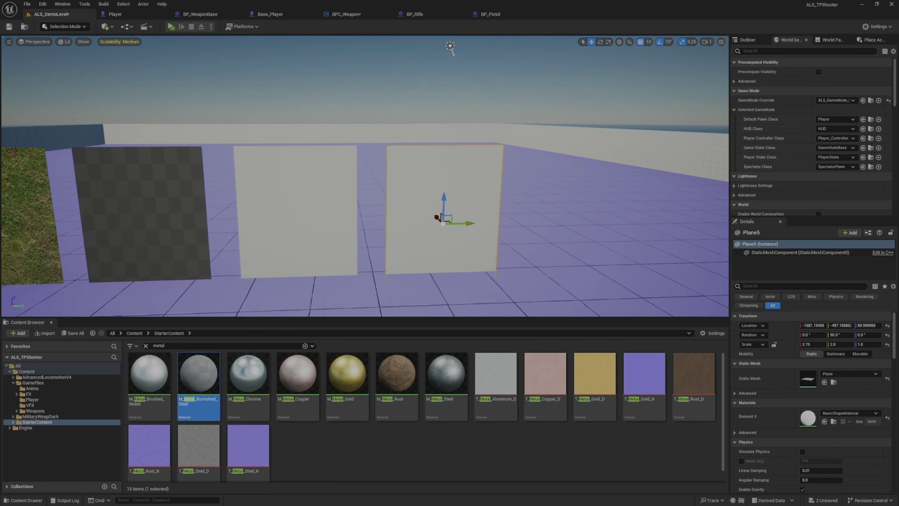
key("Up")
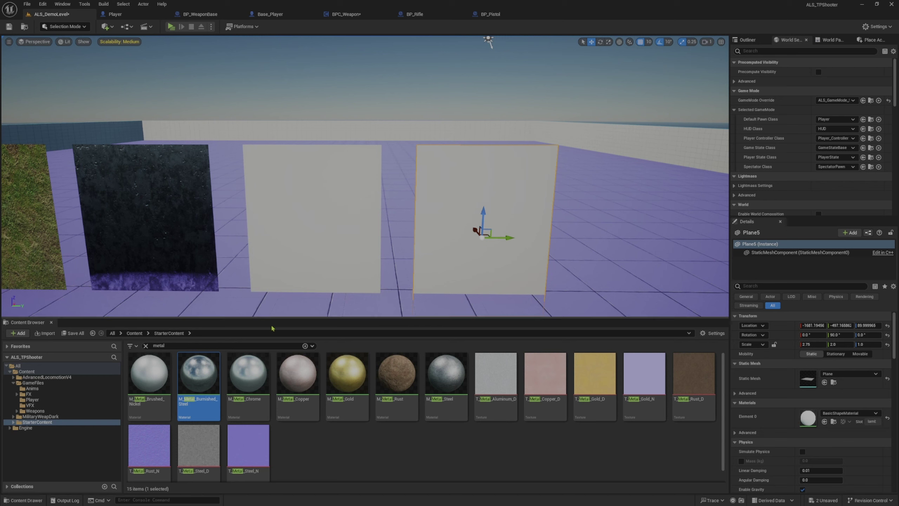
Step: Search for wood and apply M_Wood_Oak to the third wall
left_click(177, 345)
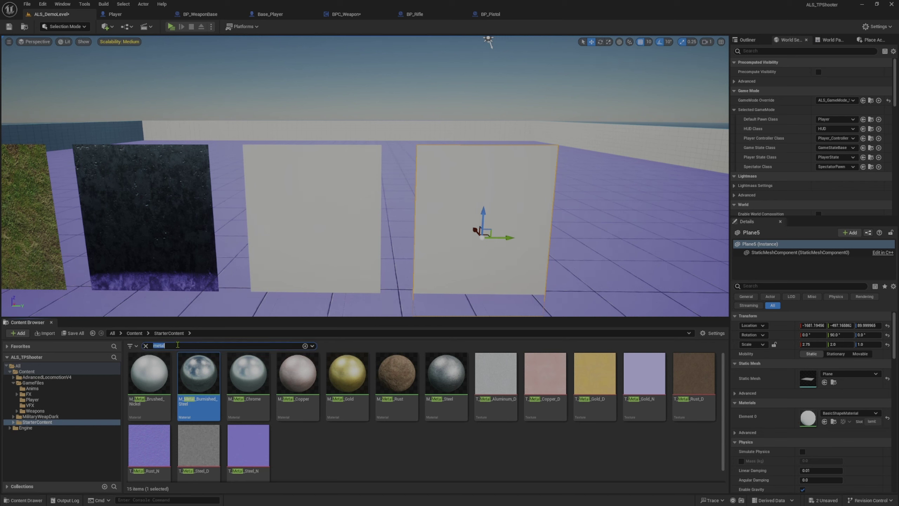
type("wood")
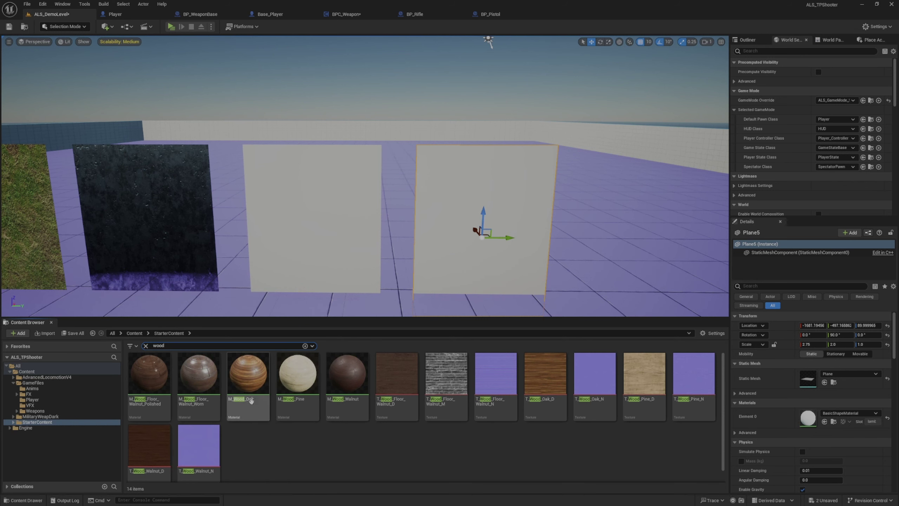
left_click_drag(248, 372, 349, 269)
right_click_drag(349, 269, 349, 269)
type("rock")
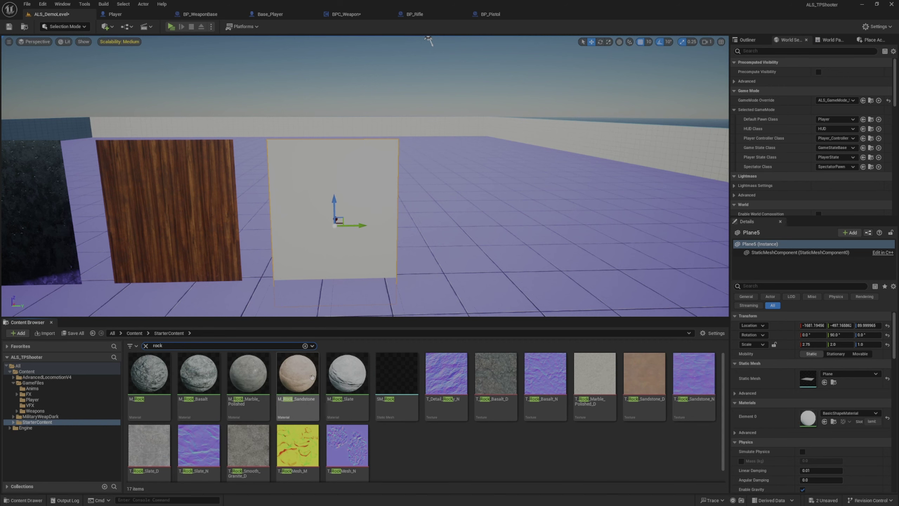
Step: Apply M_Rock_Slate to the fourth wall, replacing the first rock material tried
left_click_drag(148, 373, 351, 248)
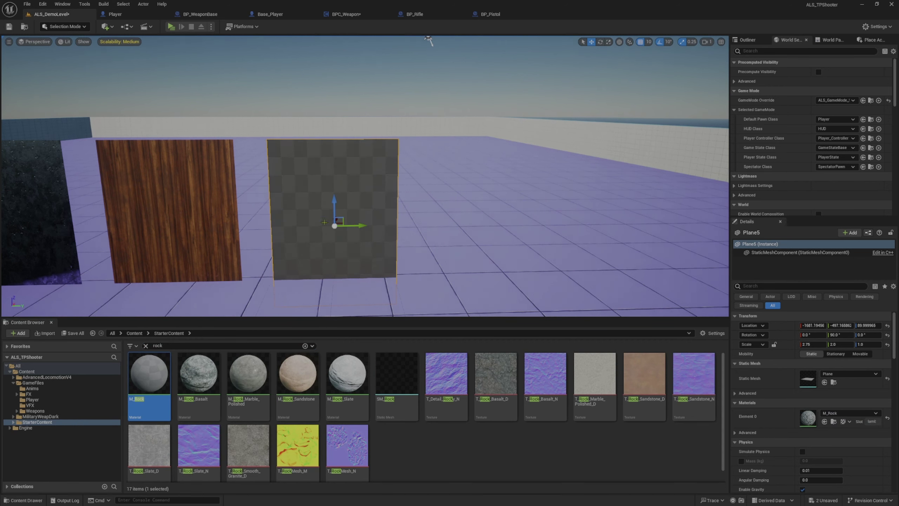
mouse_move(364, 177)
right_mouse_down()
mouse_move(390, 170)
mouse_move(490, 40)
mouse_move(467, 40)
right_mouse_up()
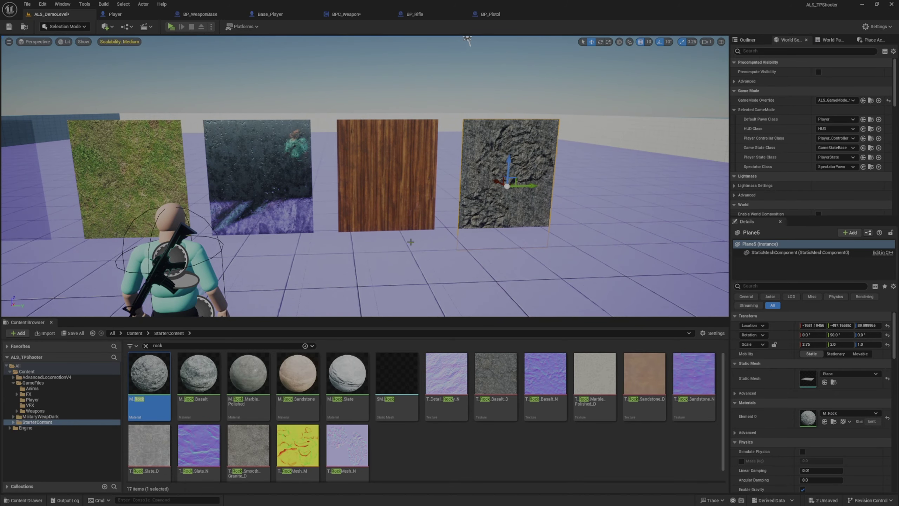
mouse_move(347, 373)
left_mouse_down()
mouse_move(508, 170)
mouse_move(505, 199)
left_mouse_up()
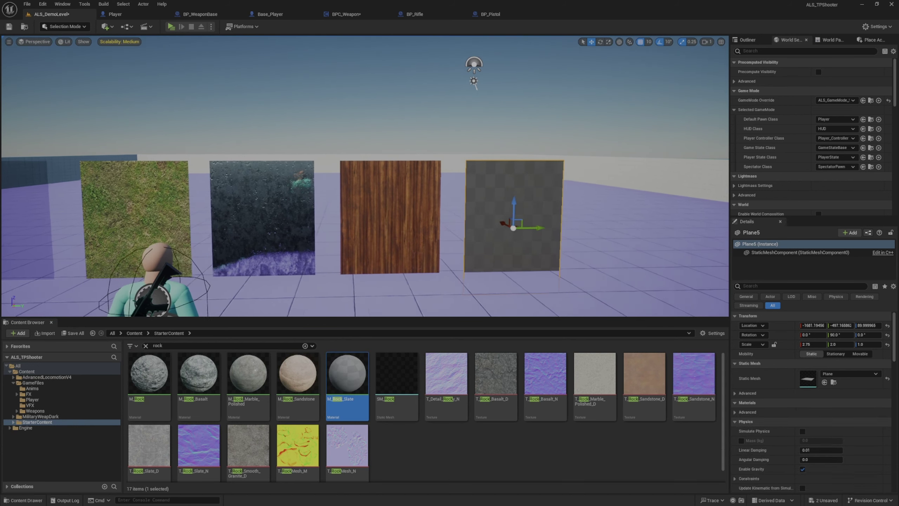
scroll(365, 177, "up", 3)
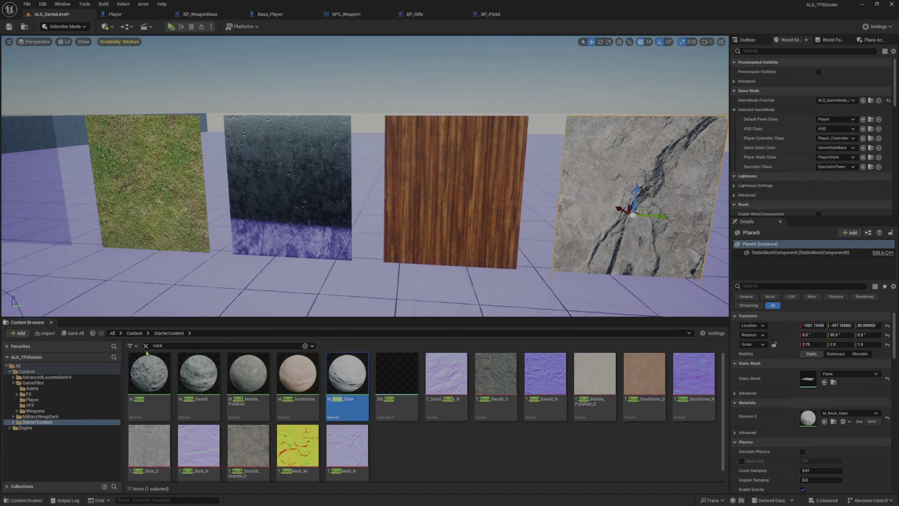
Step: Check the physical materials in GameFiles > VFX, then list 'glass' matches in StarterContent
left_click(31, 405)
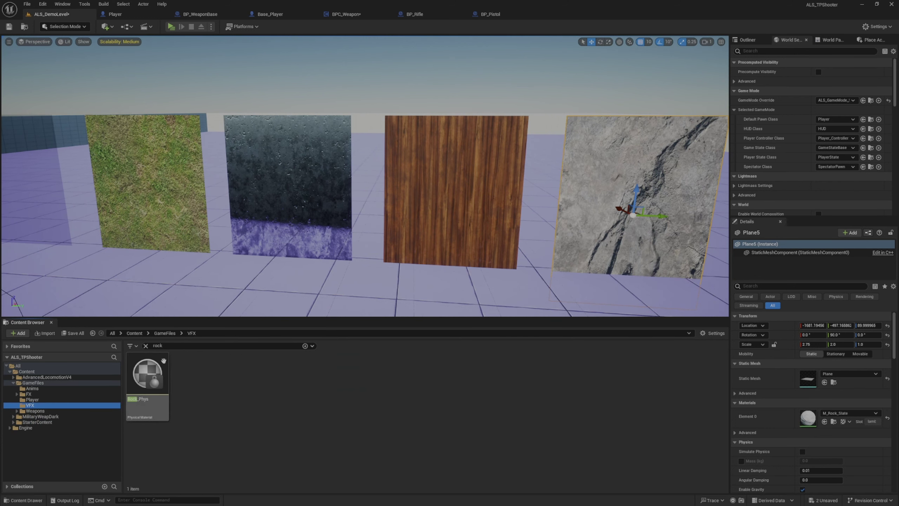
left_click(146, 346)
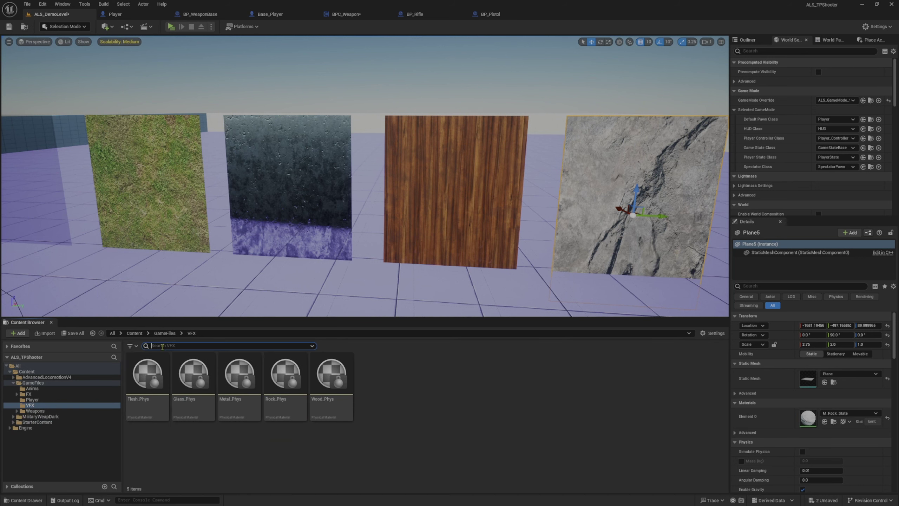
type("glass")
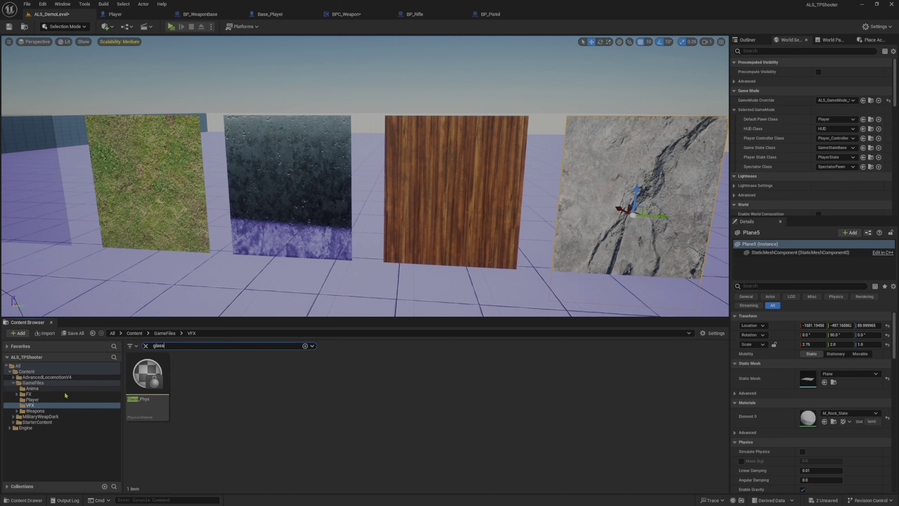
left_click(44, 423)
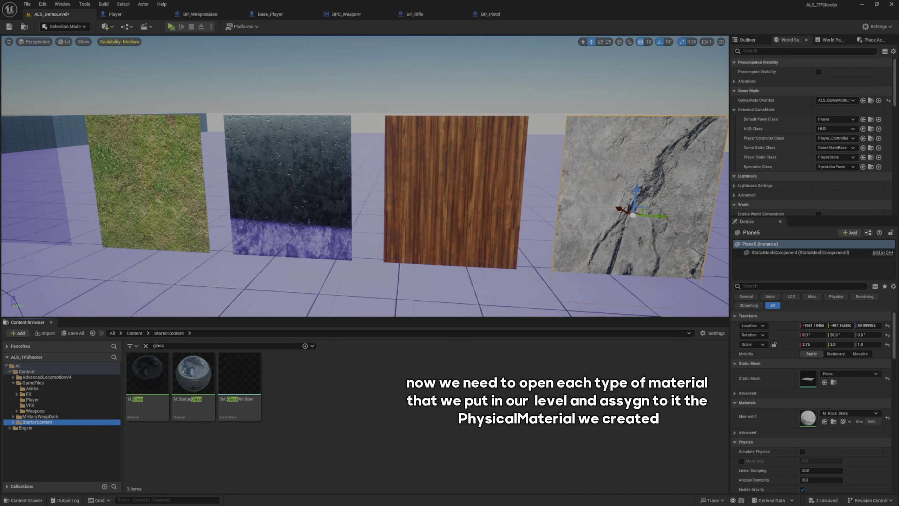
Step: Open M_Glass in the material editor, dock it, and scroll Details to the Physical Material section
double_click(149, 398)
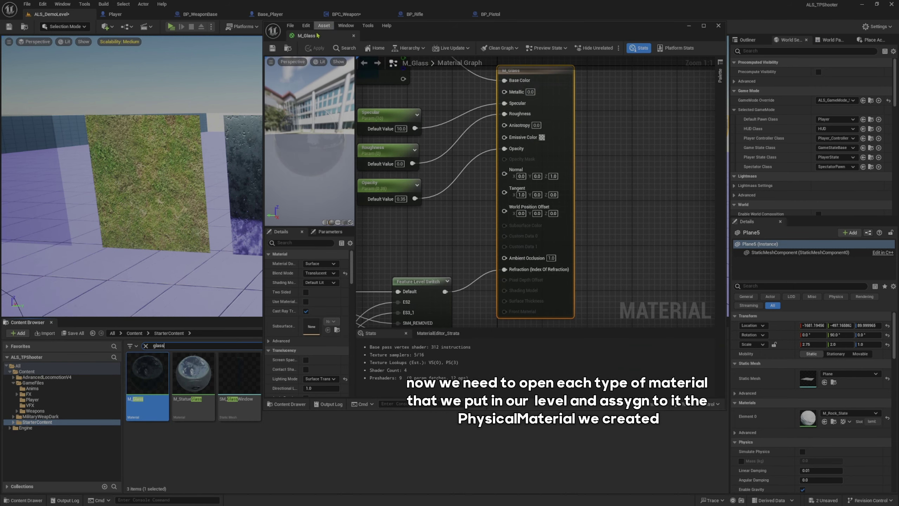
left_click_drag(316, 30, 314, 21)
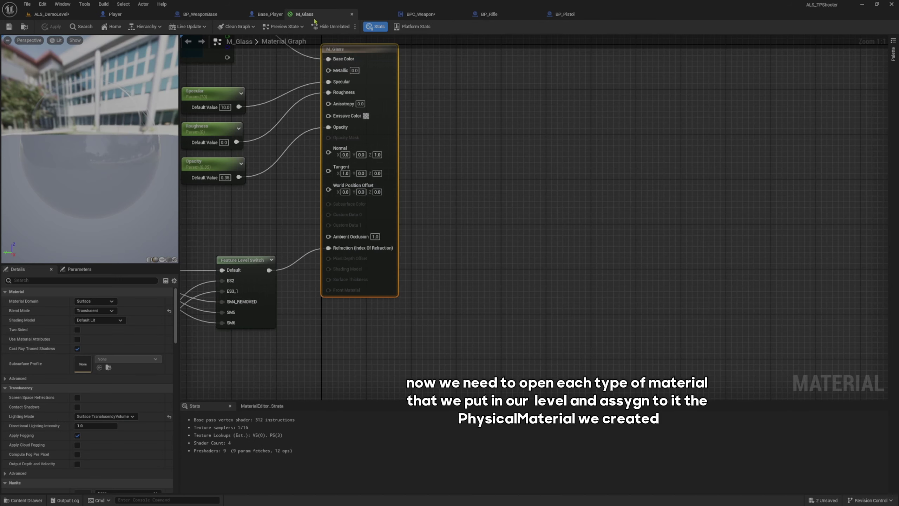
right_click_drag(197, 234, 344, 205)
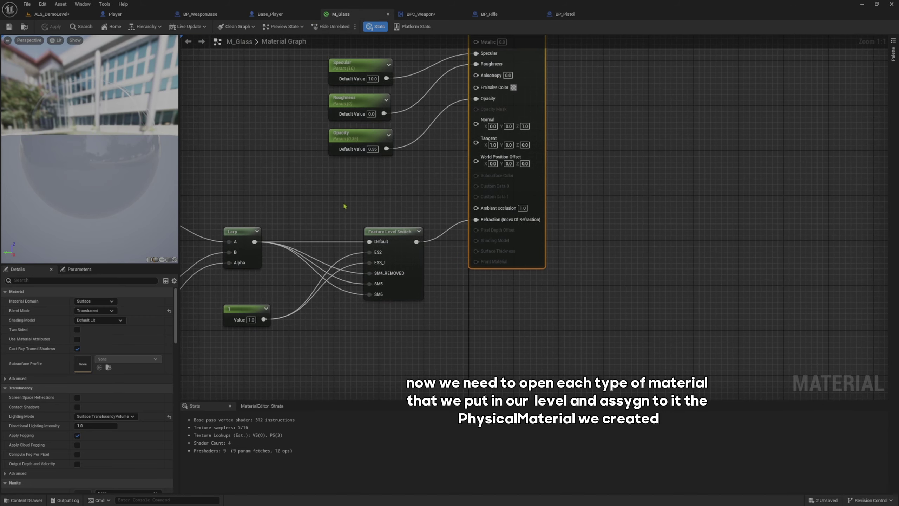
scroll(297, 201, "down", 2)
scroll(373, 239, "down", 3)
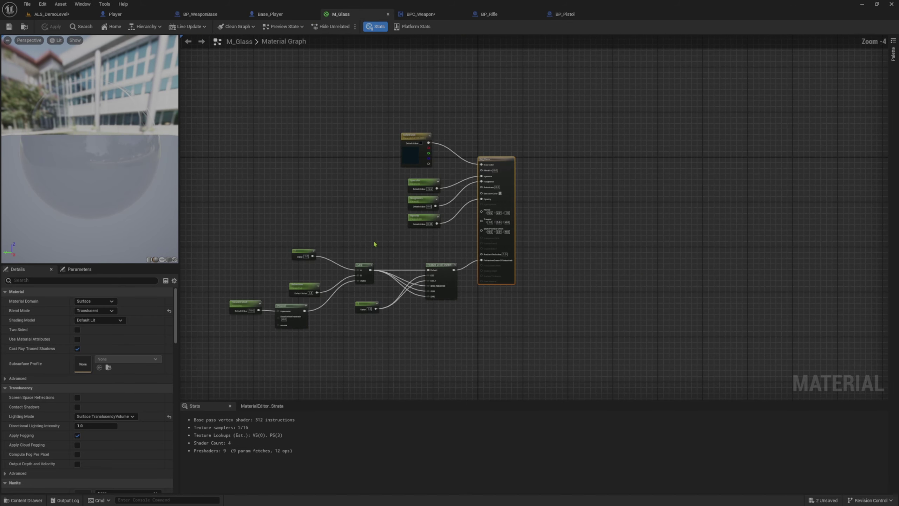
scroll(352, 242, "up", 5)
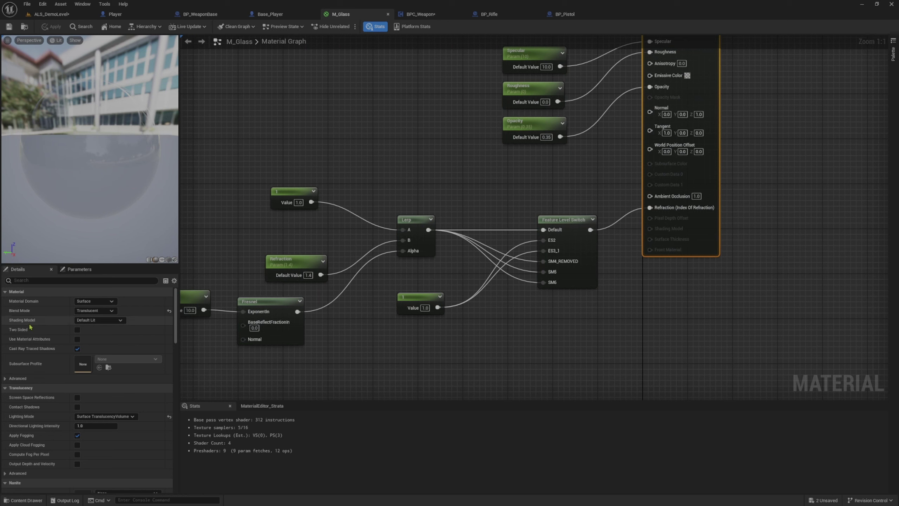
scroll(30, 327, "down", 5)
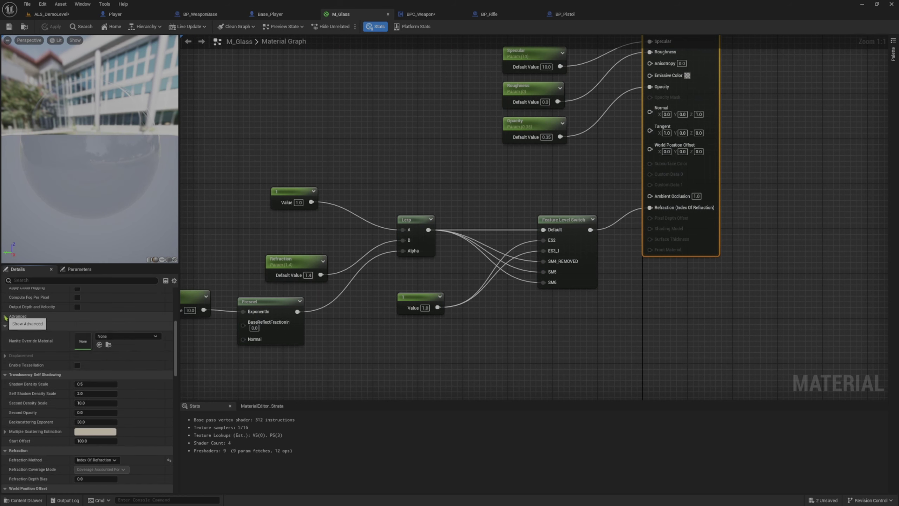
scroll(139, 395, "down", 3)
scroll(139, 394, "down", 2)
scroll(139, 395, "down", 2)
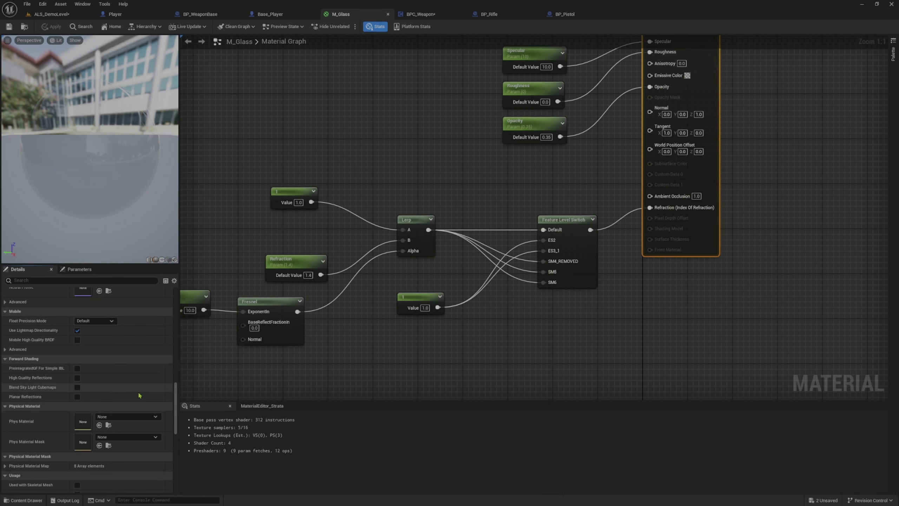
scroll(139, 394, "down", 1)
scroll(139, 395, "down", 1)
scroll(139, 394, "down", 2)
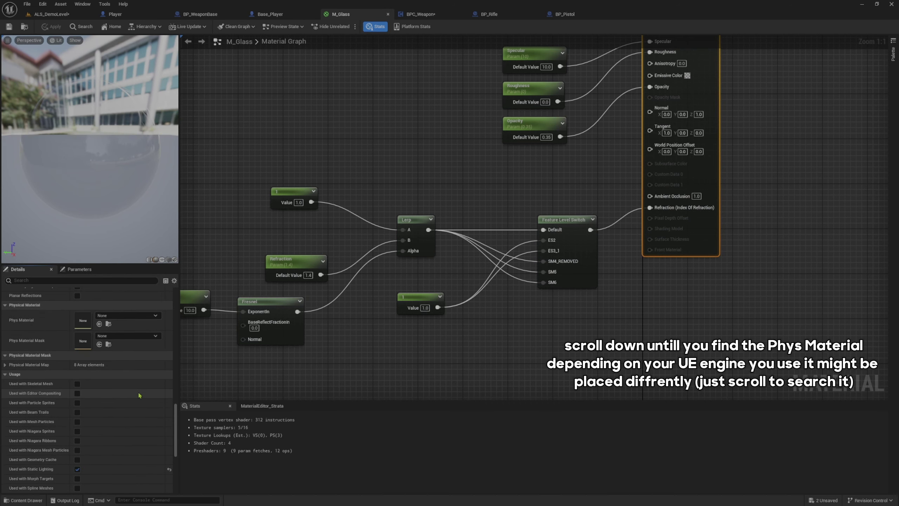
scroll(117, 389, "down", 1)
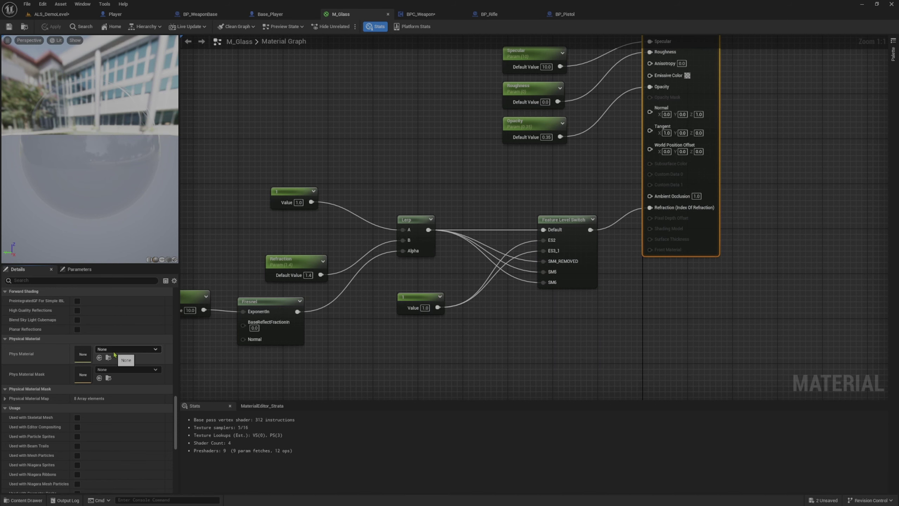
Step: Set the Phys Material to Glass_Phys and apply the change
left_click(115, 351)
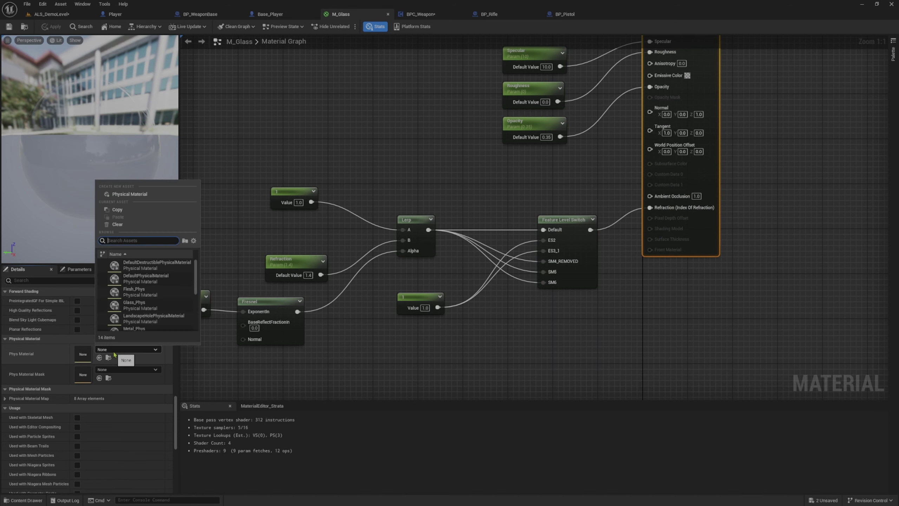
type("lass")
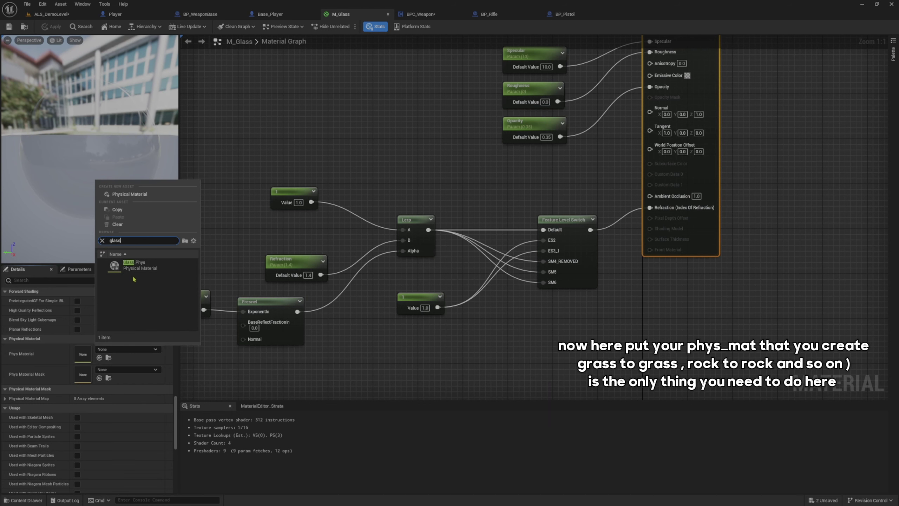
left_click(147, 270)
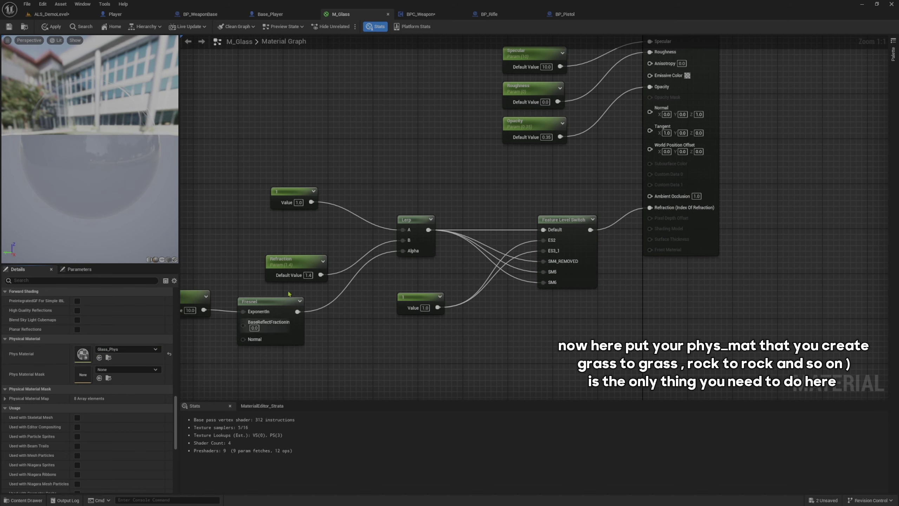
left_click(53, 28)
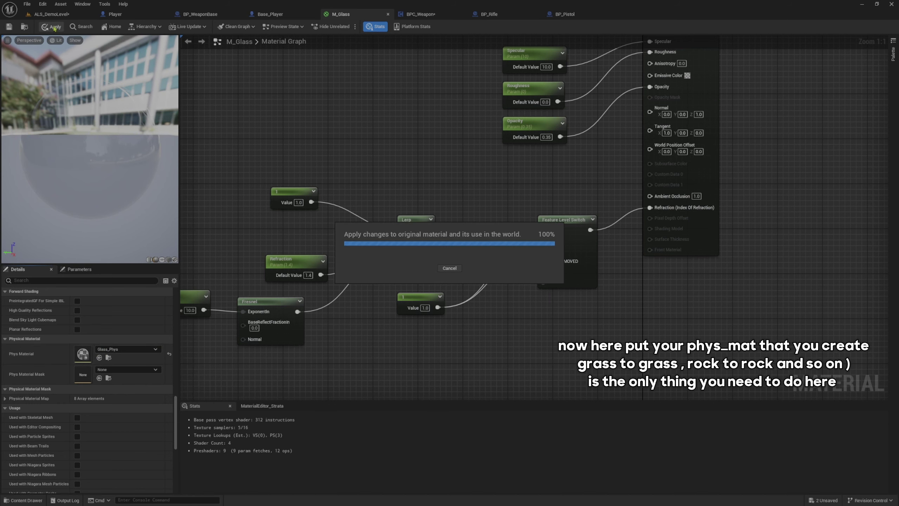
Step: Back in the level, search 'gras' and open M_Ground_Grass in the material editor
left_click(56, 14)
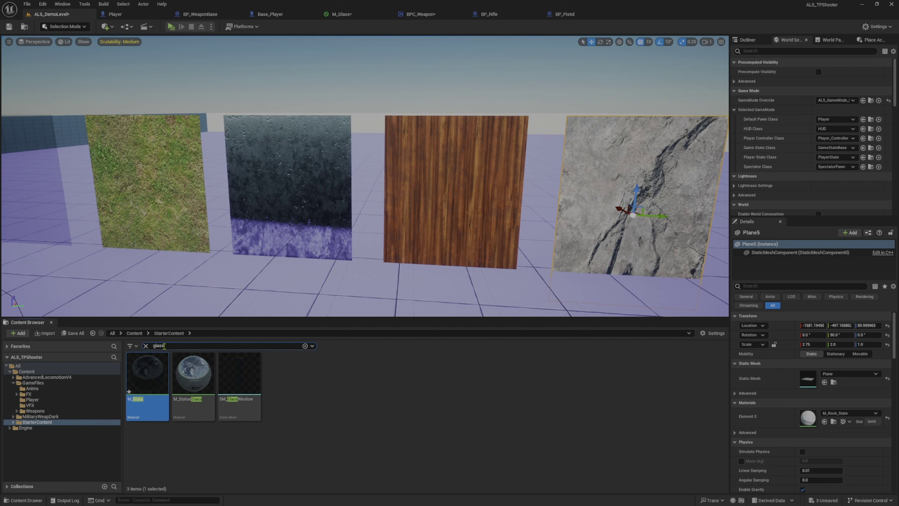
type("gras")
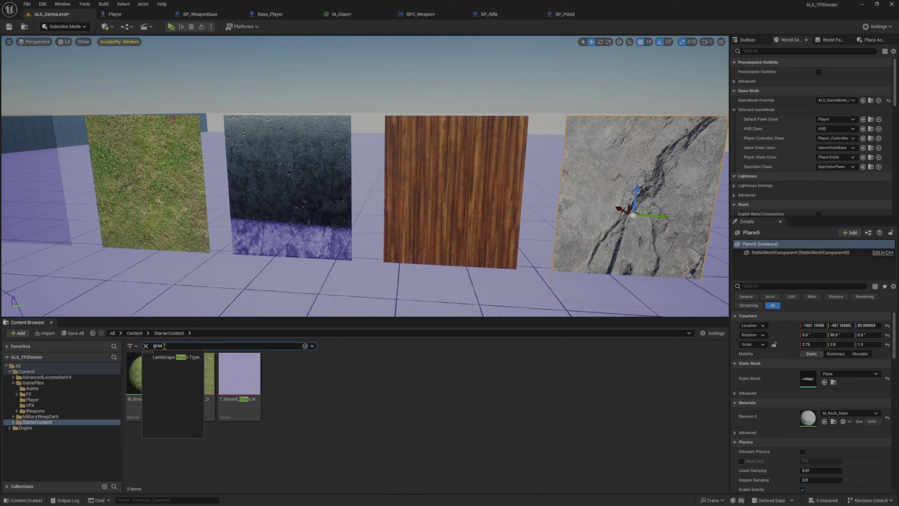
left_click(214, 440)
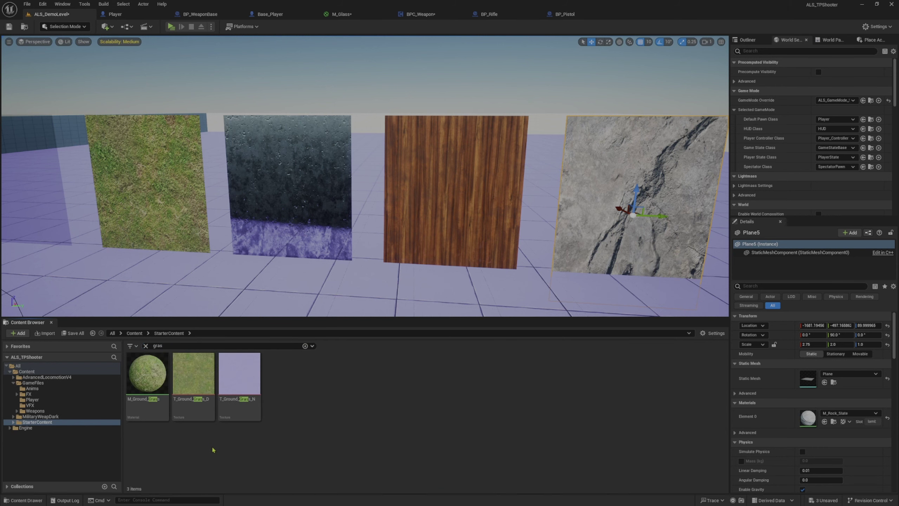
left_click(149, 388)
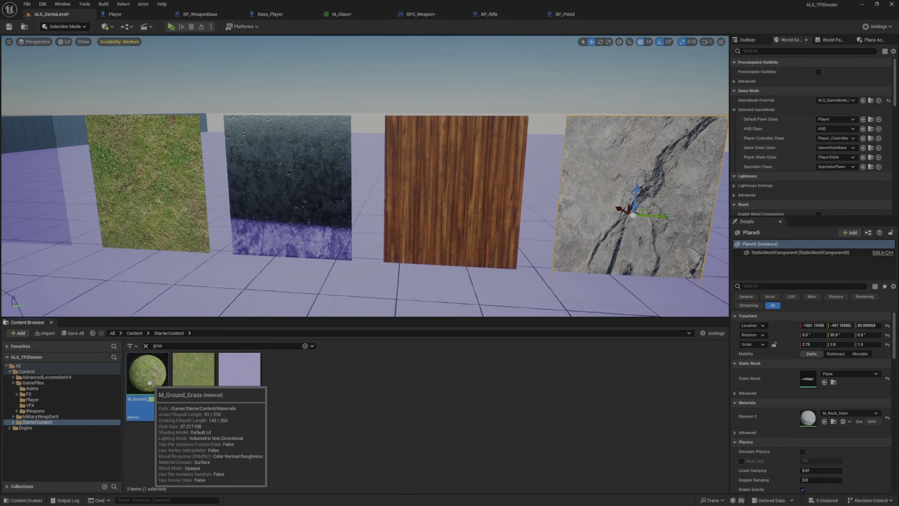
double_click(150, 386)
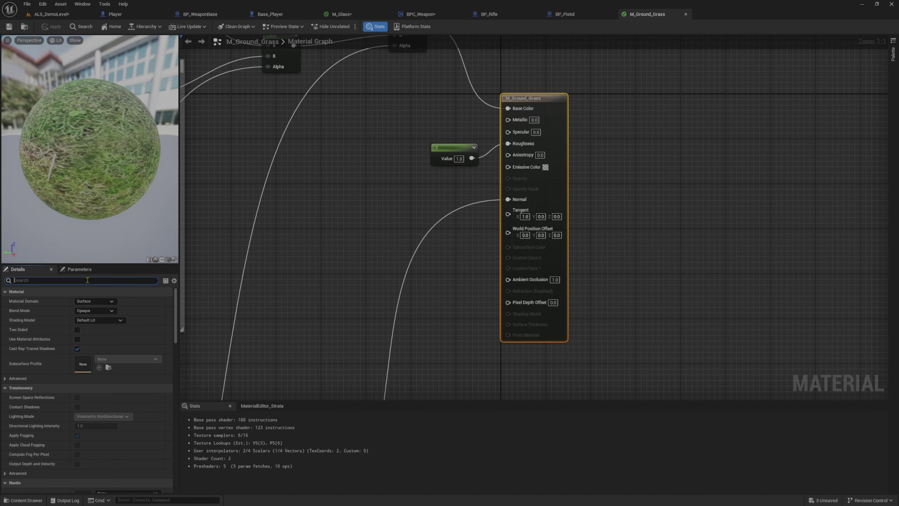
Step: Look for a grass physical material in the Phys Material picker, find none, and return to the level
type("phys")
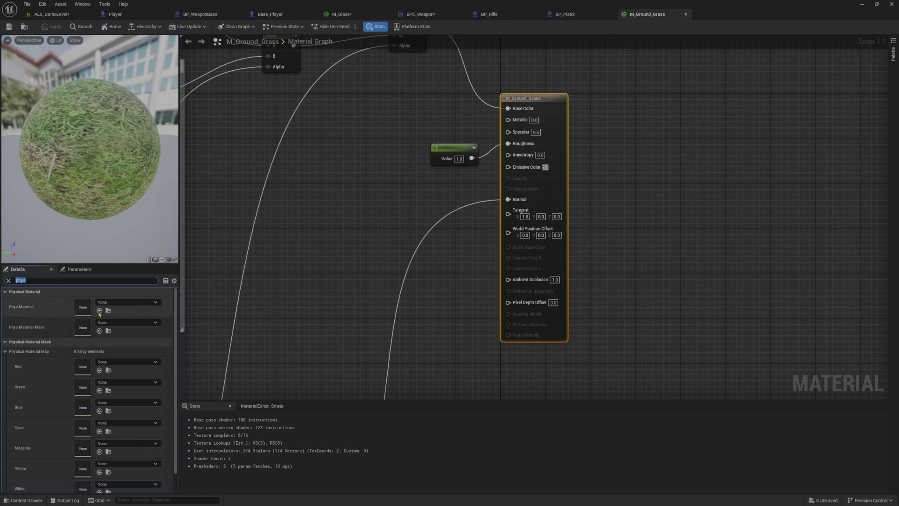
left_click(125, 302)
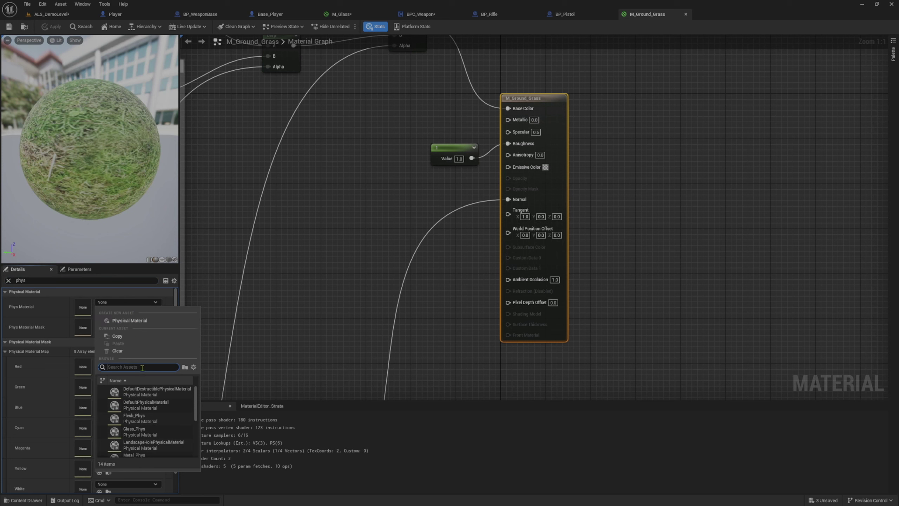
type("gras")
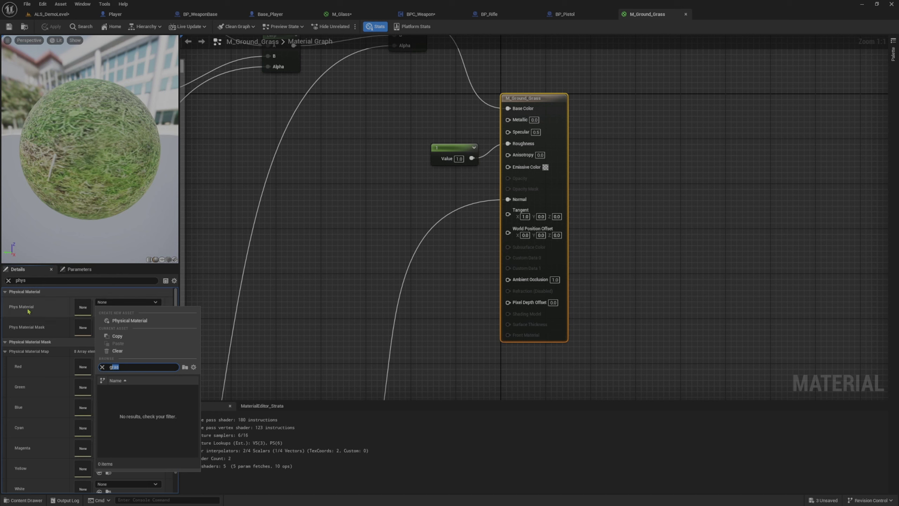
left_click(55, 310)
left_click(116, 303)
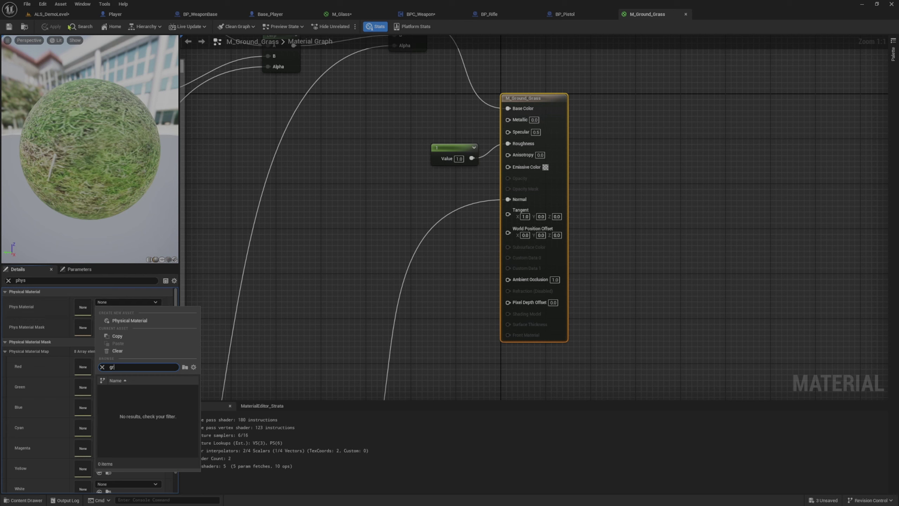
left_click(51, 14)
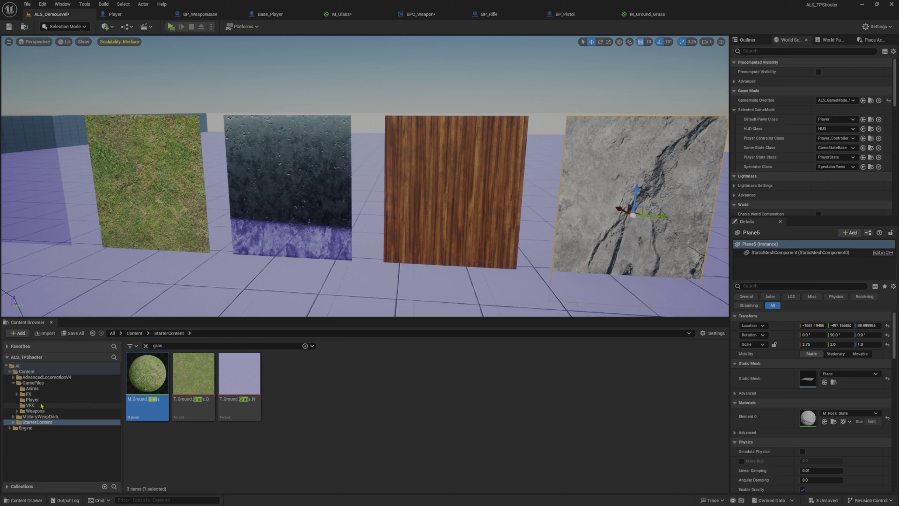
Step: Duplicate Glass_Phys in GameFiles/VFX and rename the copy Grass_Phys
left_click(41, 406)
left_click(146, 345)
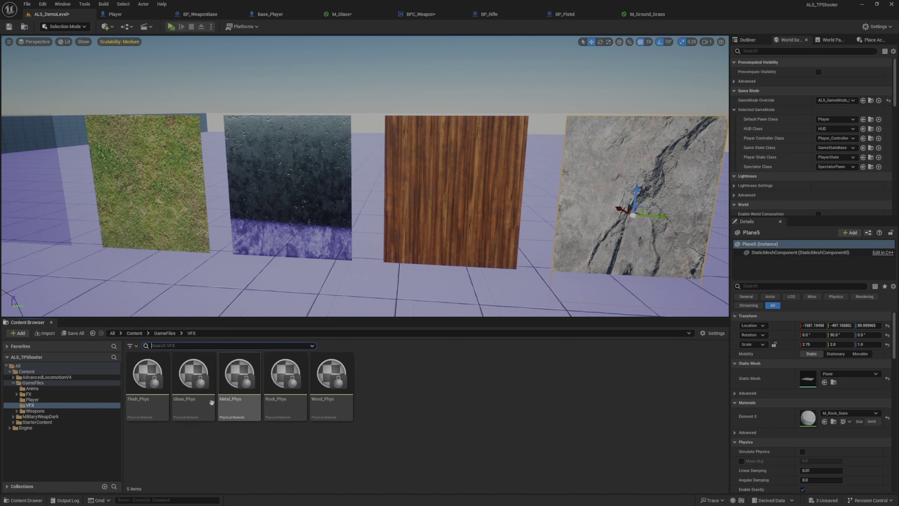
left_click(193, 404)
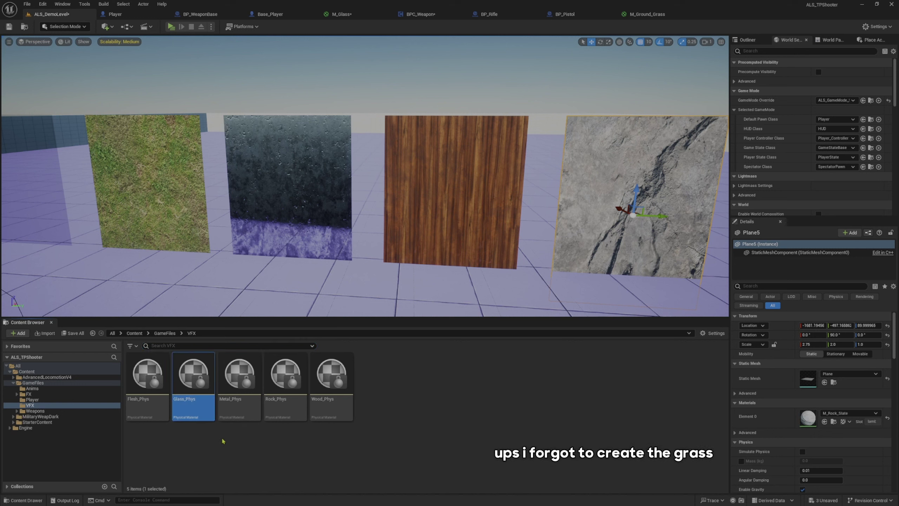
key("ctrl+d")
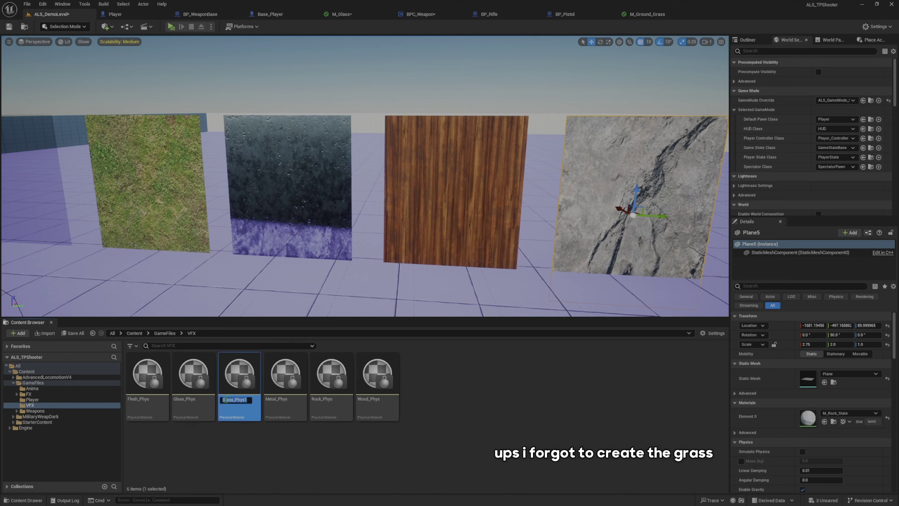
left_click_drag(233, 400, 235, 399)
type("r")
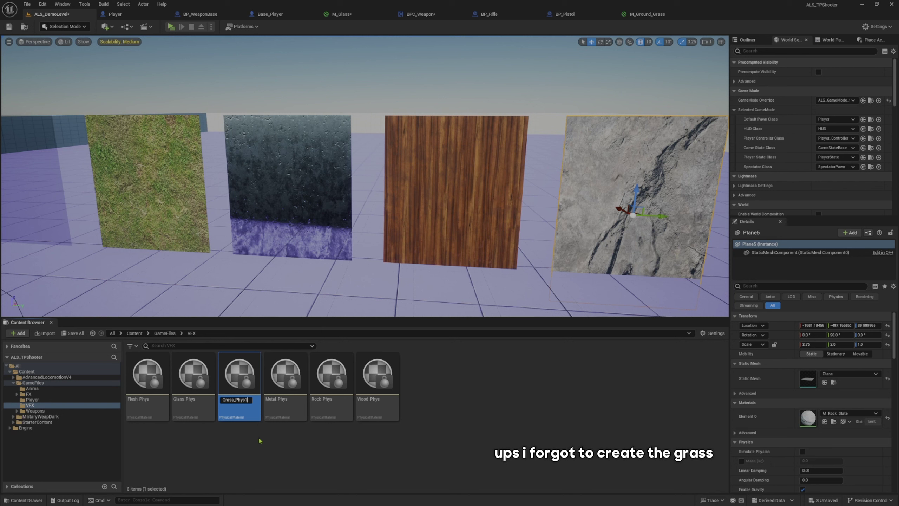
key("Return")
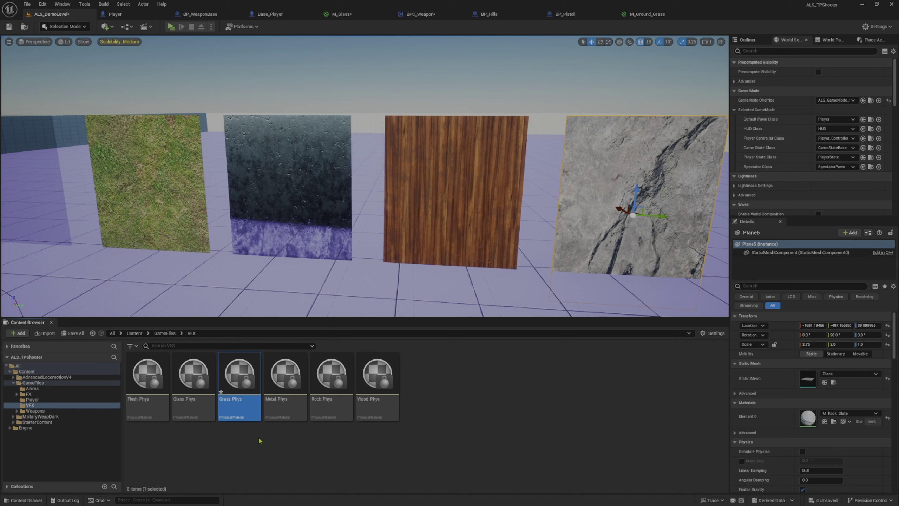
Step: Open M_Ground_Grass, set its Phys Material to Grass_Phys, and go back to the level
left_click(37, 422)
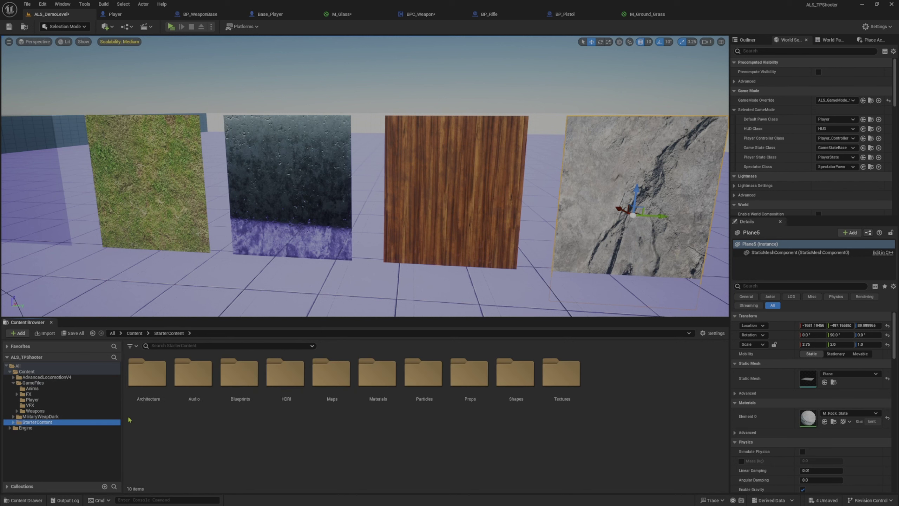
left_click(171, 347)
type("ras")
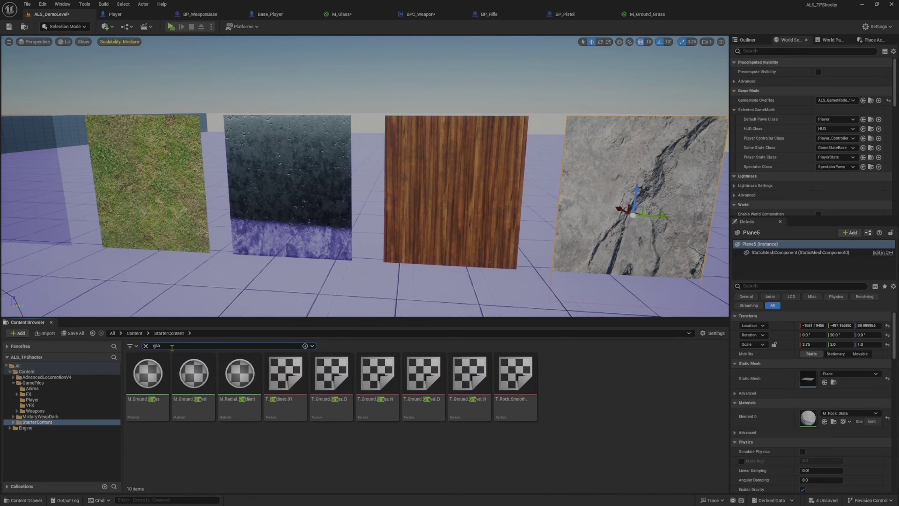
left_click(158, 452)
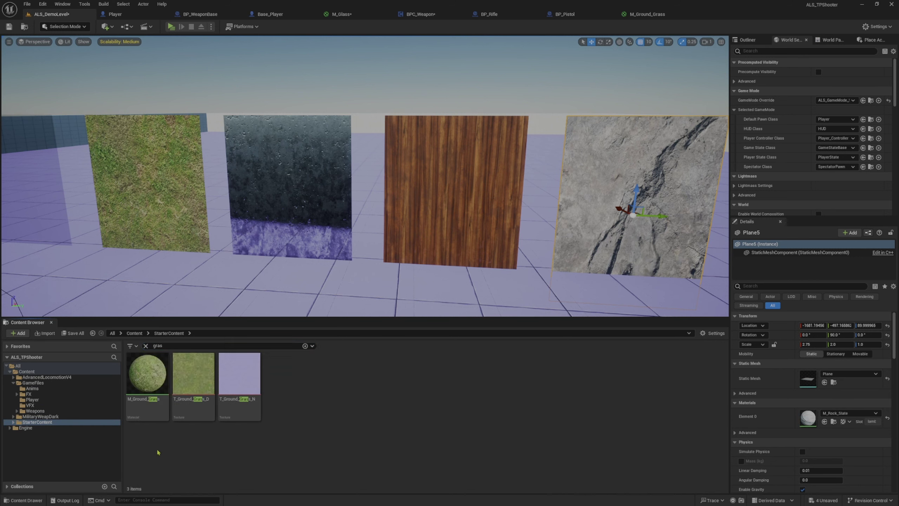
double_click(142, 382)
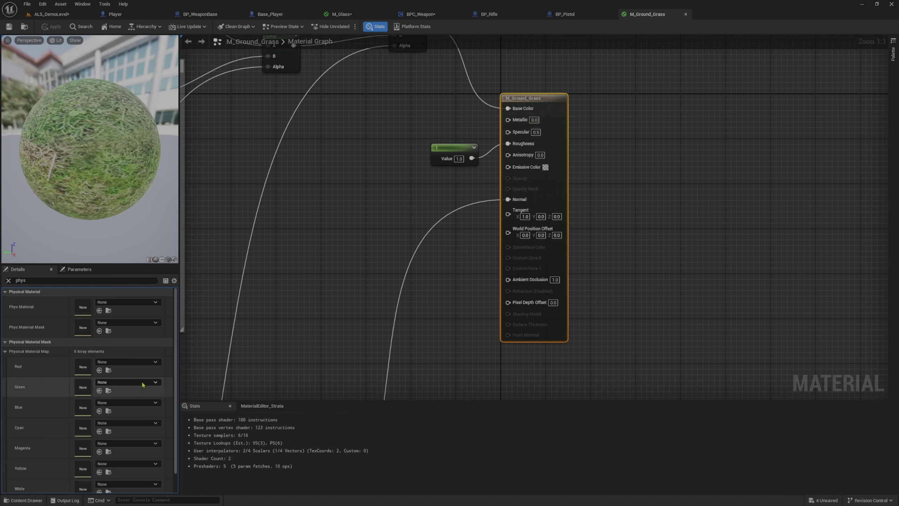
left_click(109, 303)
type("g")
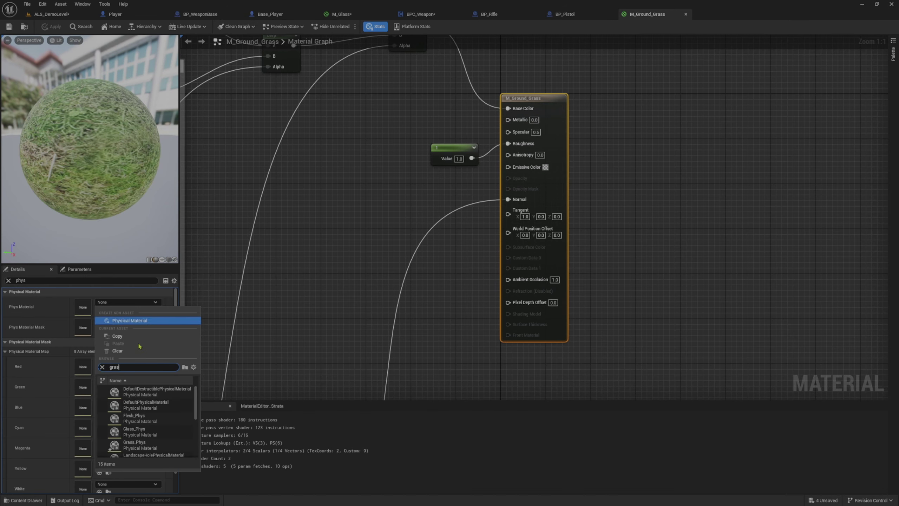
type("rass")
left_click(134, 389)
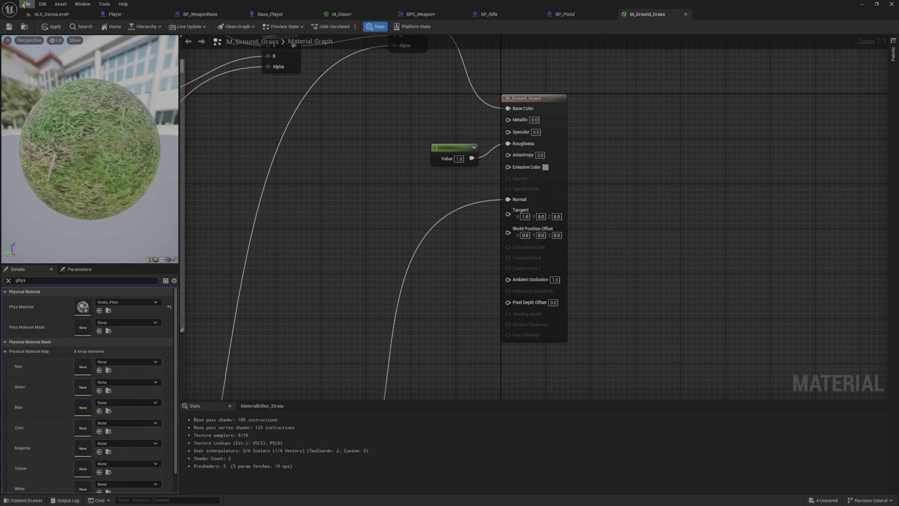
left_click(52, 14)
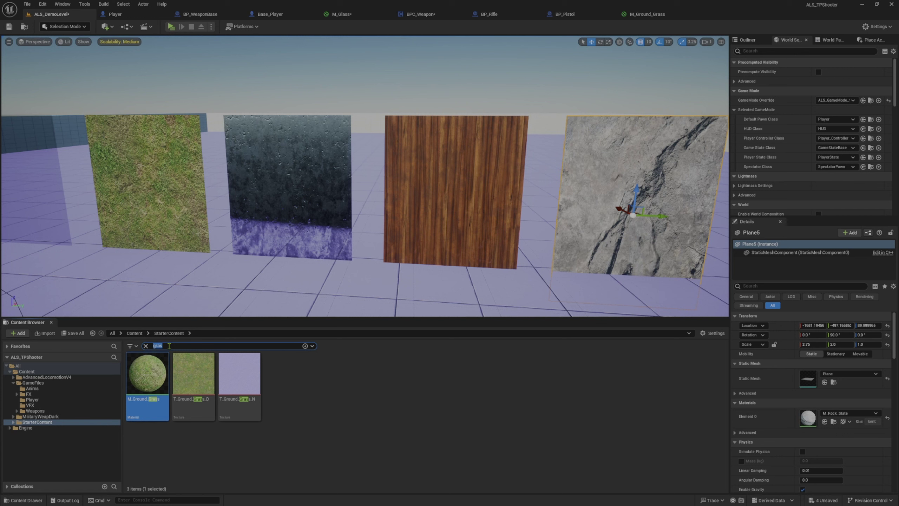
Step: Find M_Metal_Burnished_Steel via a 'metal' search, open it and set its Phys Material to Metal_Phys
type("tal")
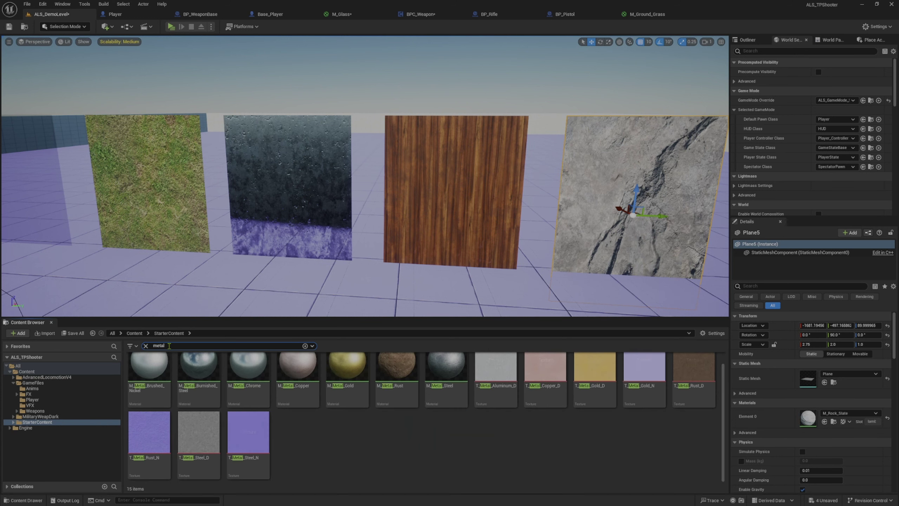
scroll(261, 423, "up", 1)
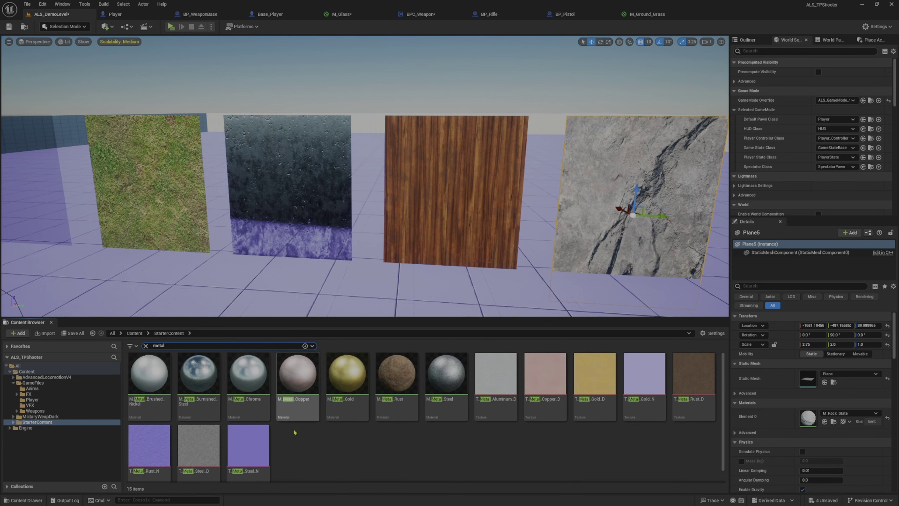
mouse_move(202, 381)
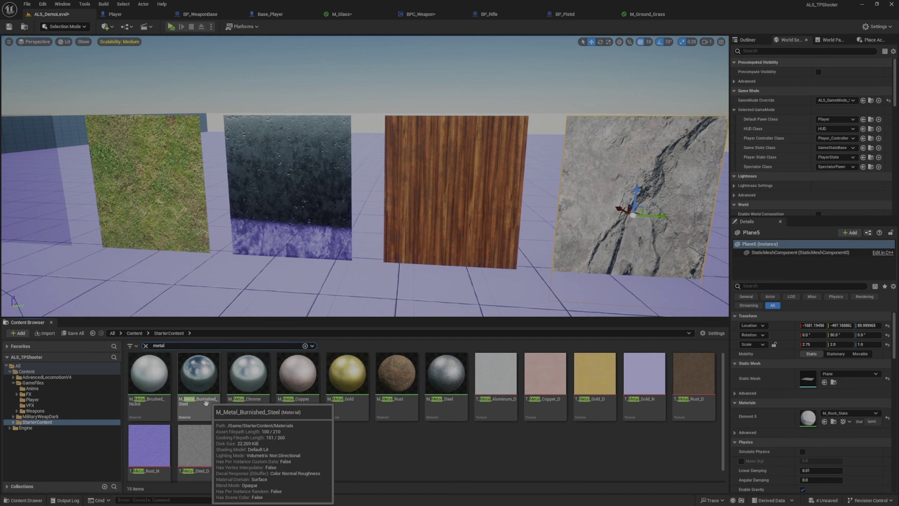
left_click_drag(201, 381, 297, 201)
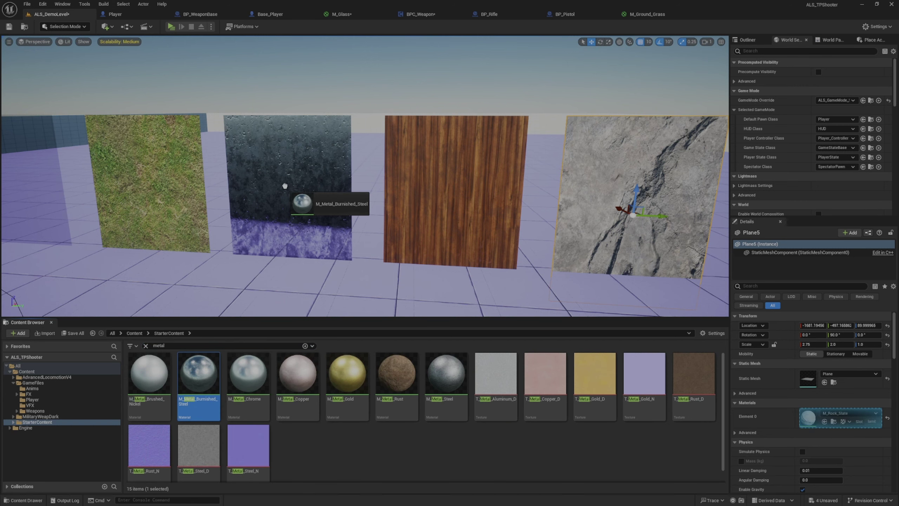
double_click(208, 374)
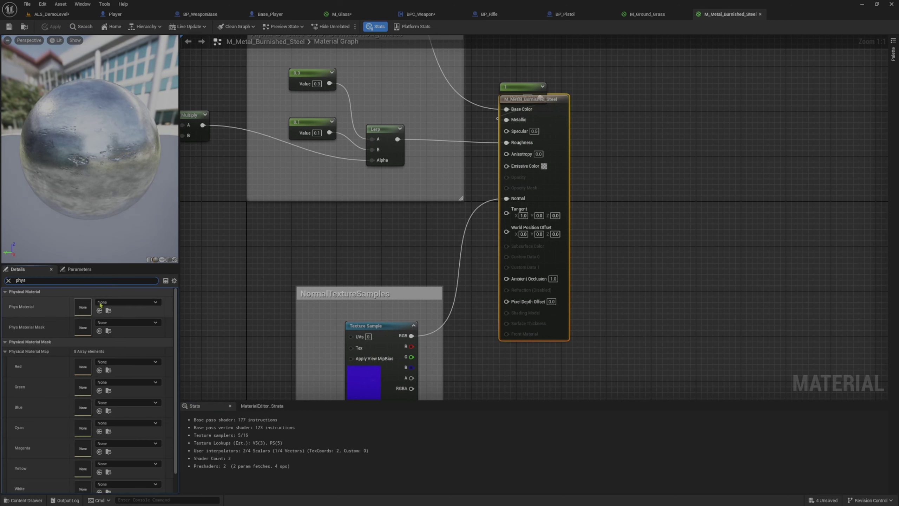
left_click(118, 302)
type("meta")
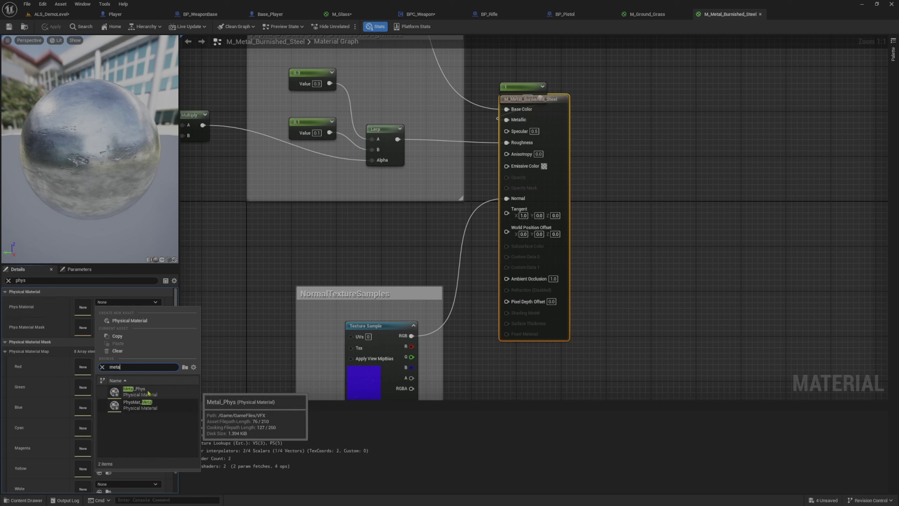
left_click(148, 393)
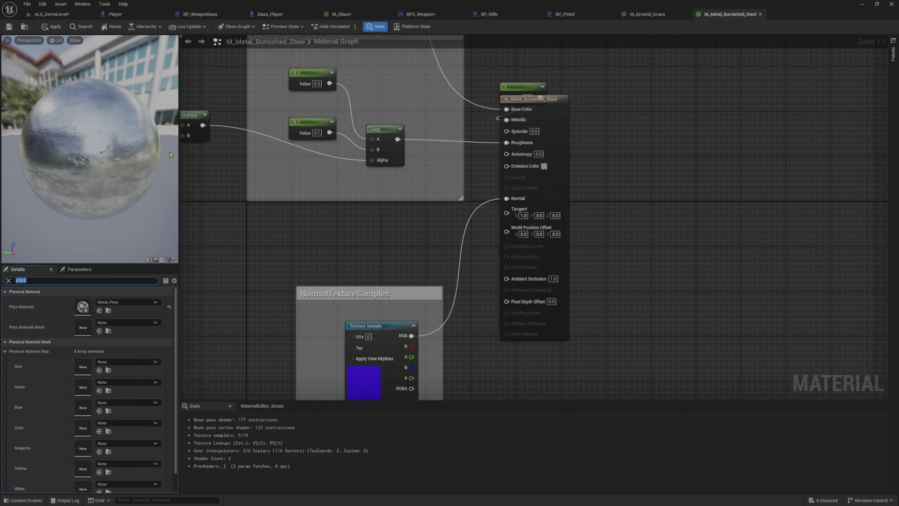
left_click(56, 14)
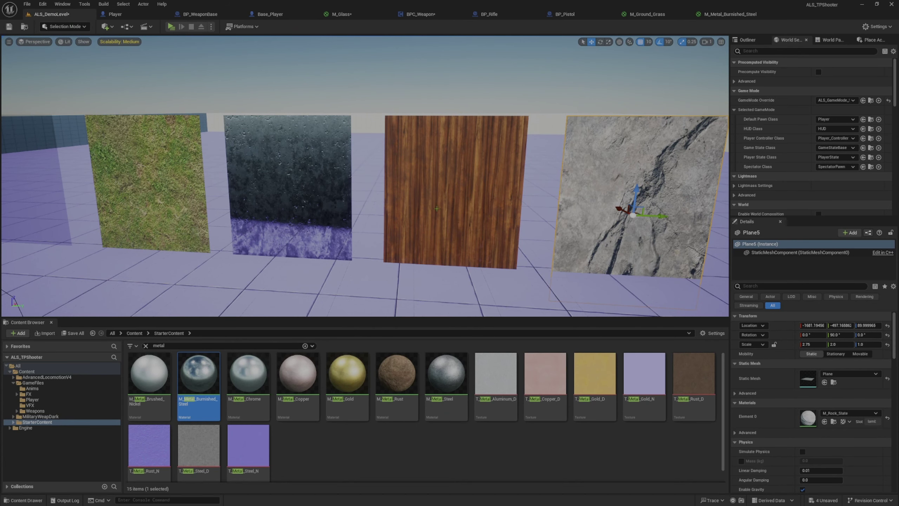
Step: Search 'wood', open M_Wood_Oak, filter Details for 'phys' and set Phys Material to Wood_Phys
left_click(167, 345)
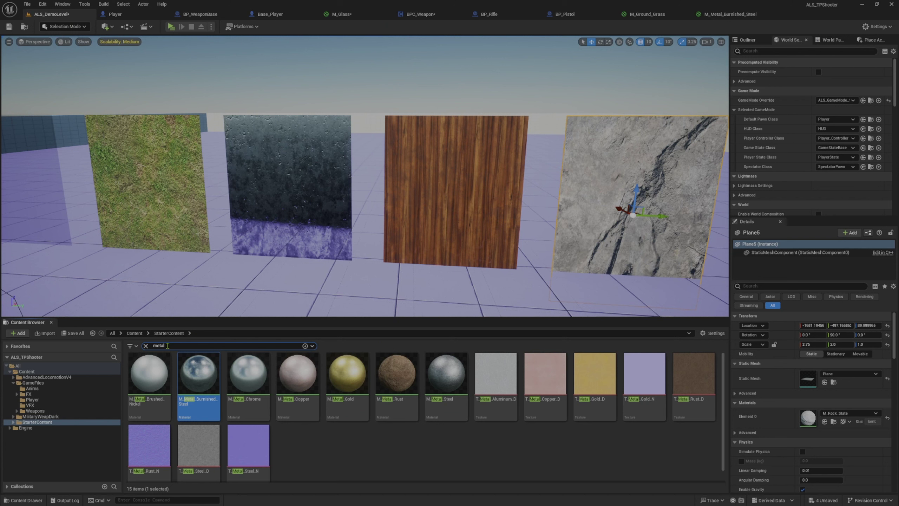
type("wood")
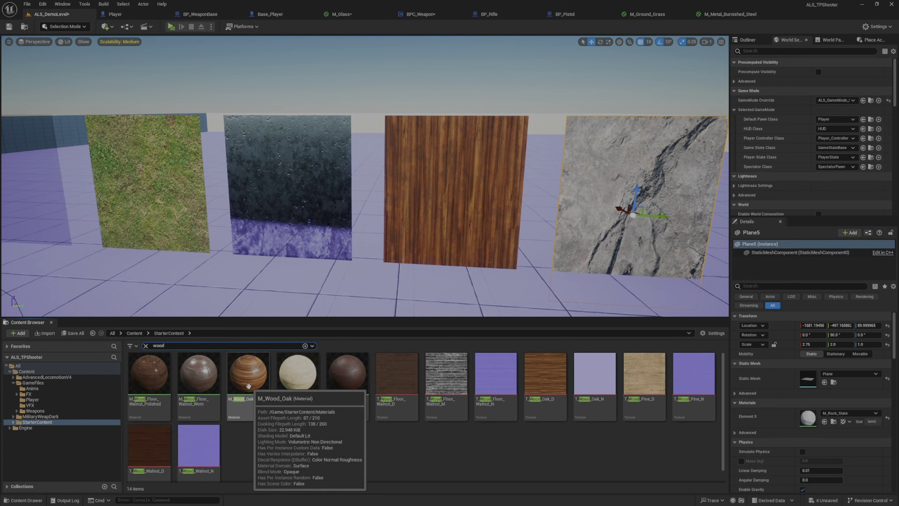
left_click_drag(241, 389, 342, 254)
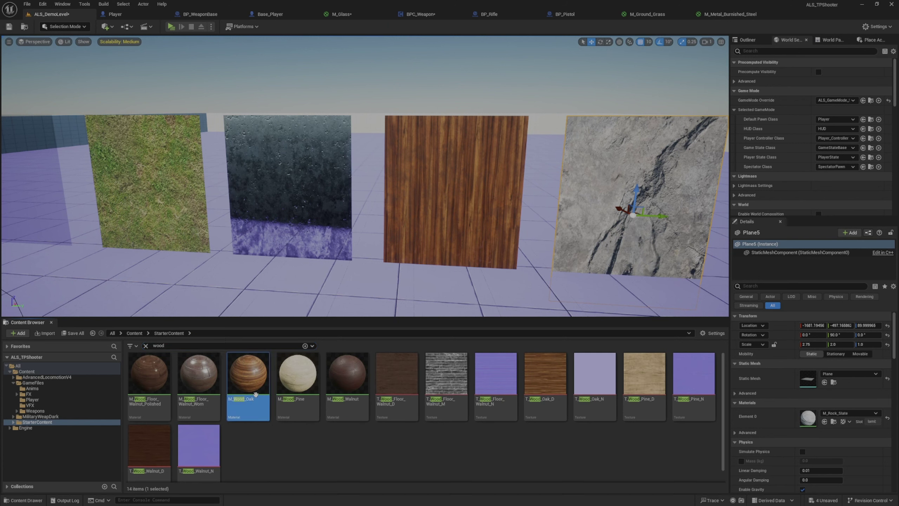
double_click(248, 374)
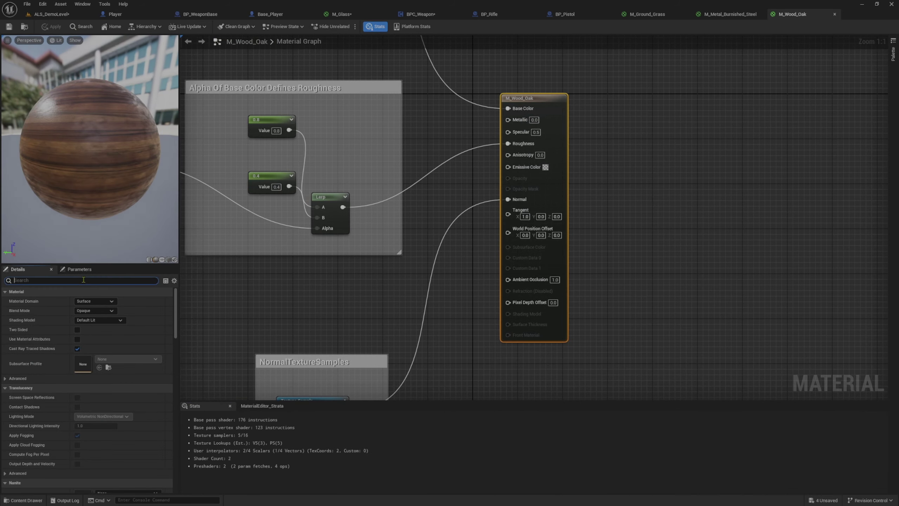
type("phys")
left_click(113, 302)
type("wood")
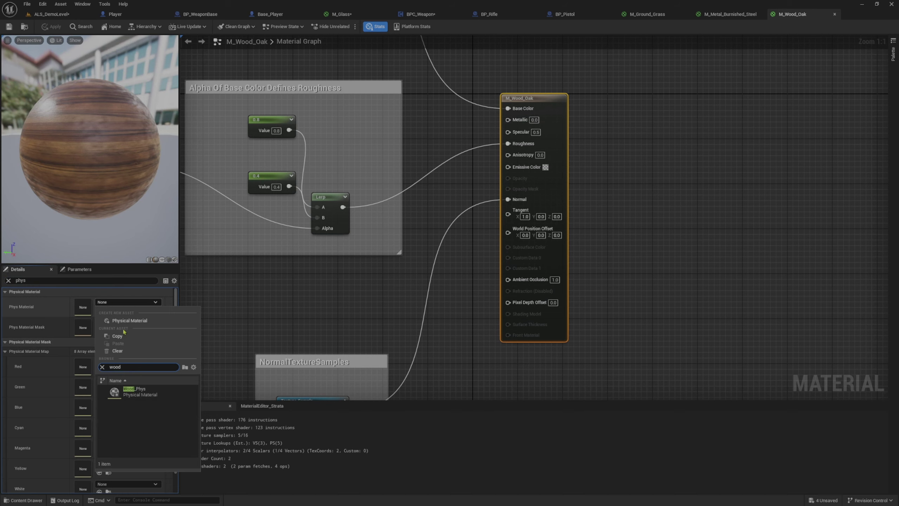
left_click(135, 390)
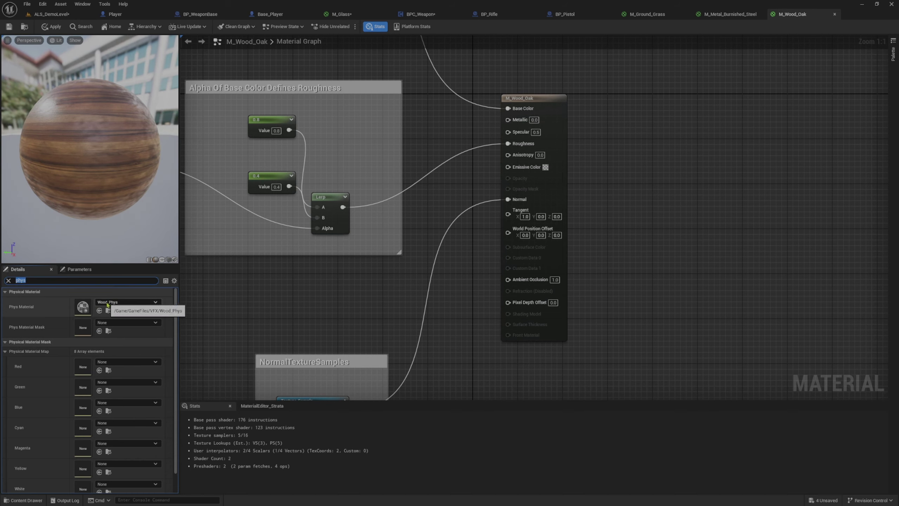
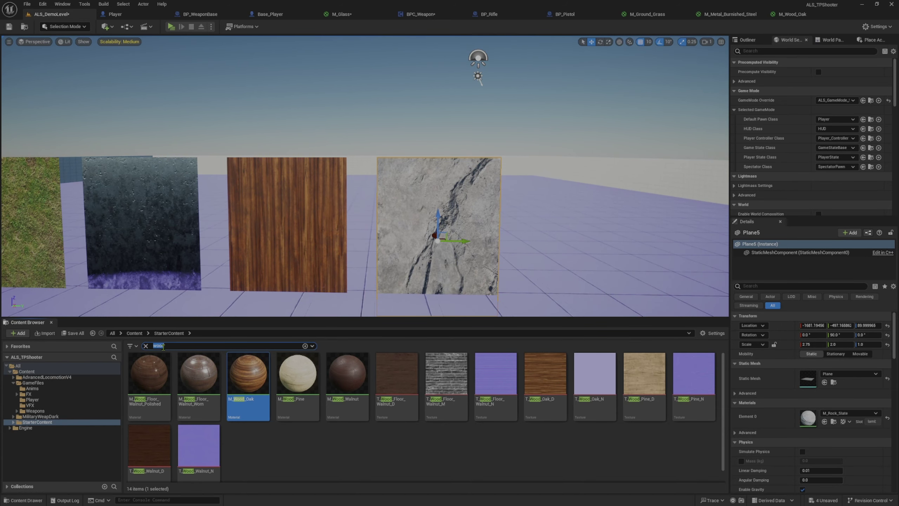
Step: Apply M_Rock_Slate to the rock wall and set its Phys Material to Rock_Phys
type("k")
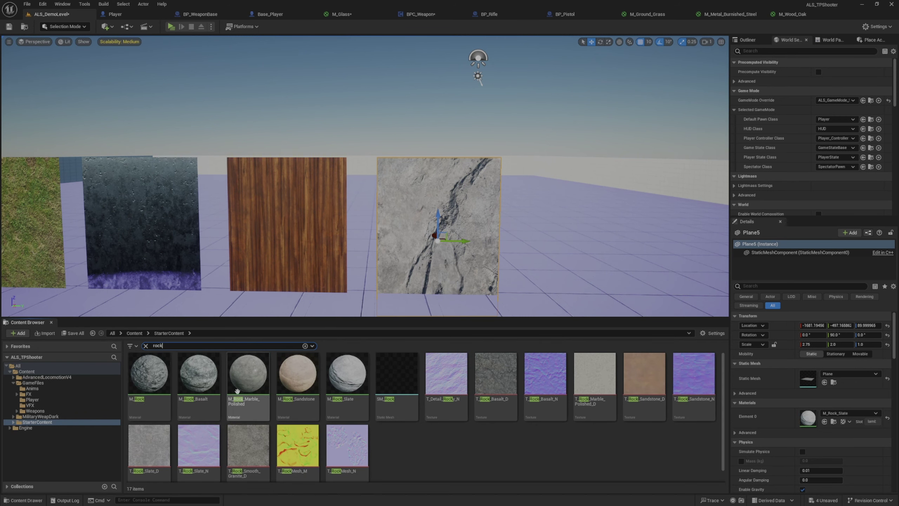
left_click_drag(342, 384, 433, 232)
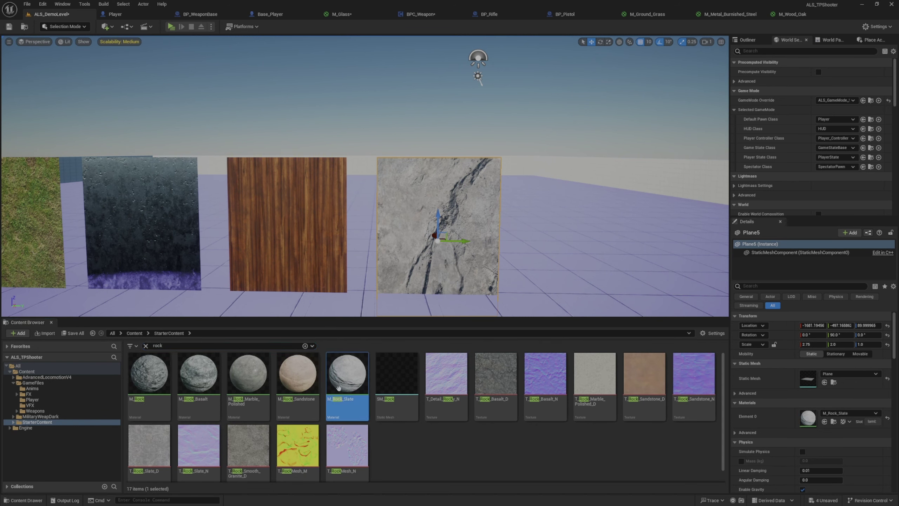
double_click(339, 388)
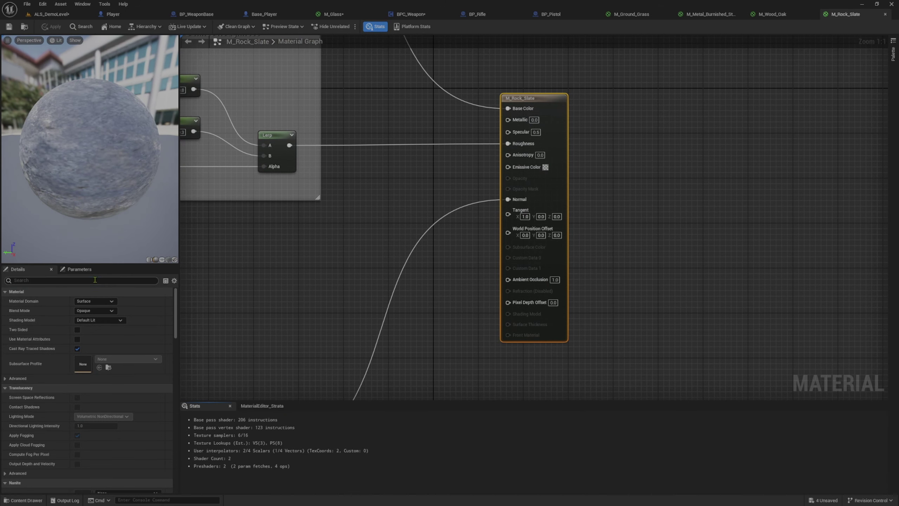
type("phys")
left_click(111, 302)
type("rock")
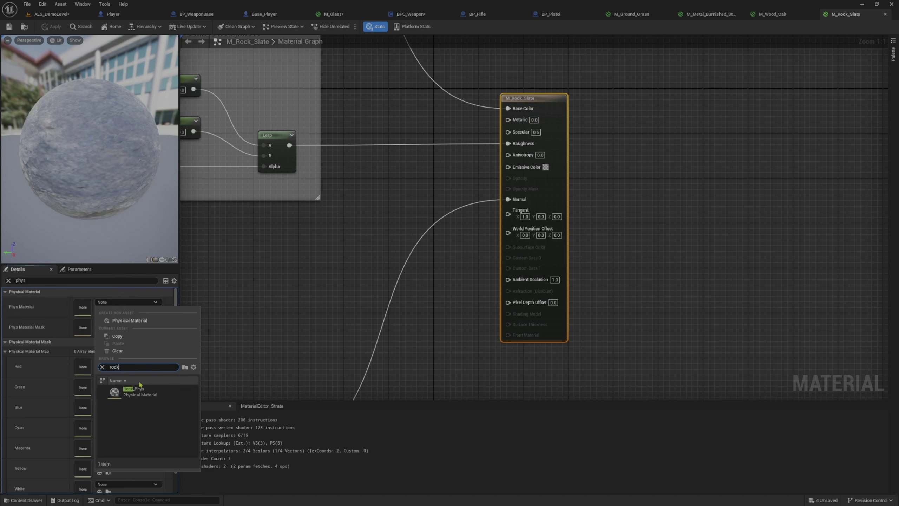
left_click(141, 388)
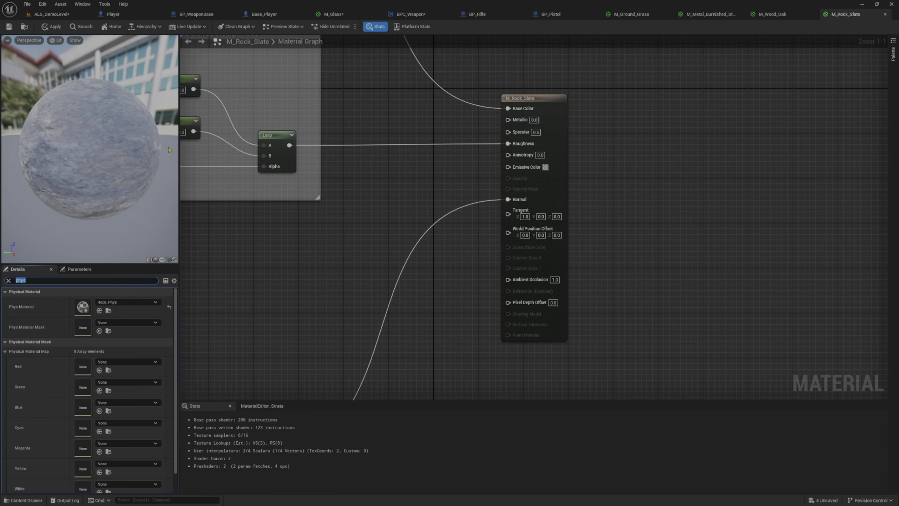
left_click(56, 15)
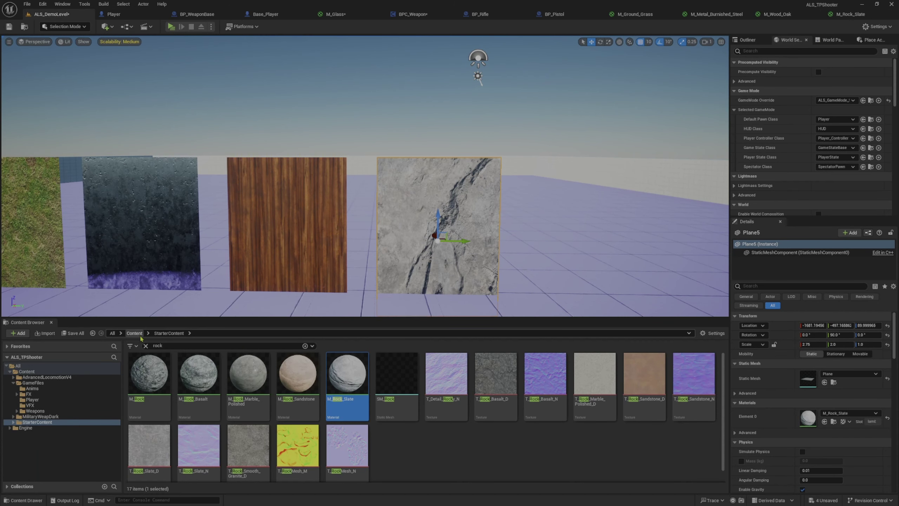
Step: Clear the search filter and save all modified assets
left_click(145, 346)
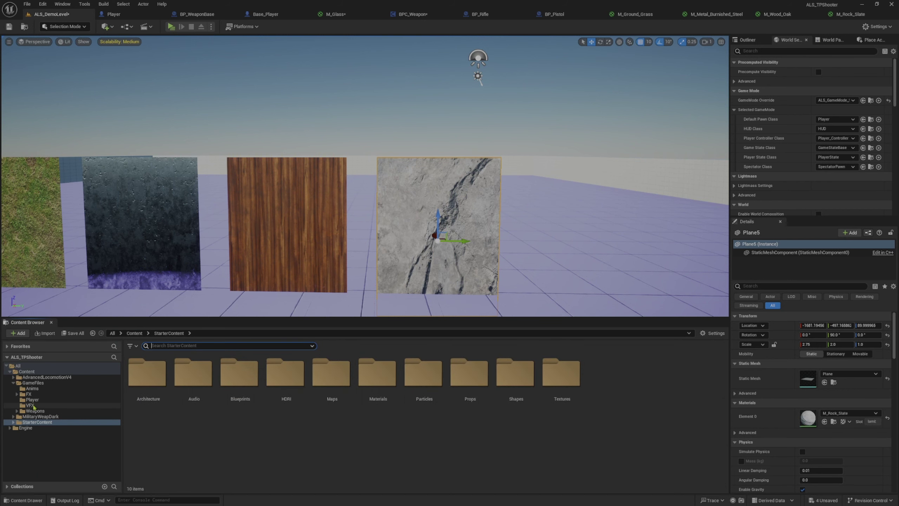
left_click(31, 405)
left_click(72, 333)
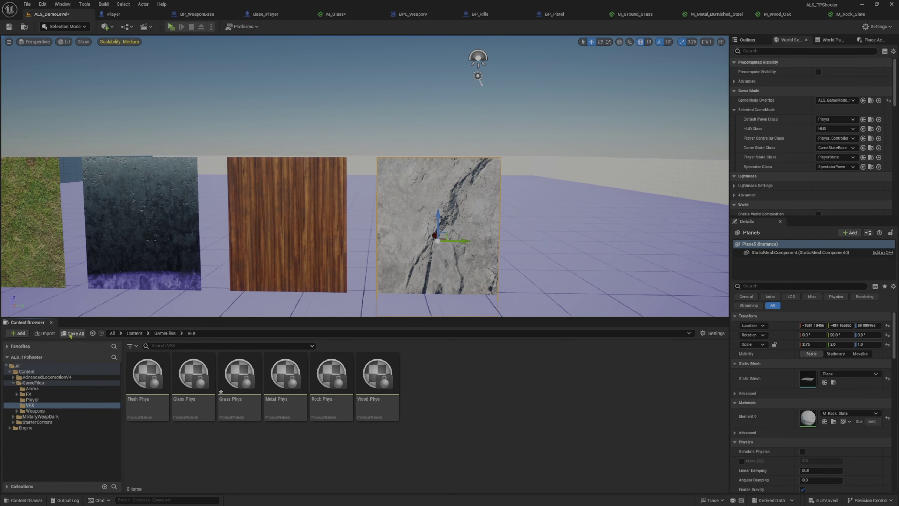
left_click(497, 336)
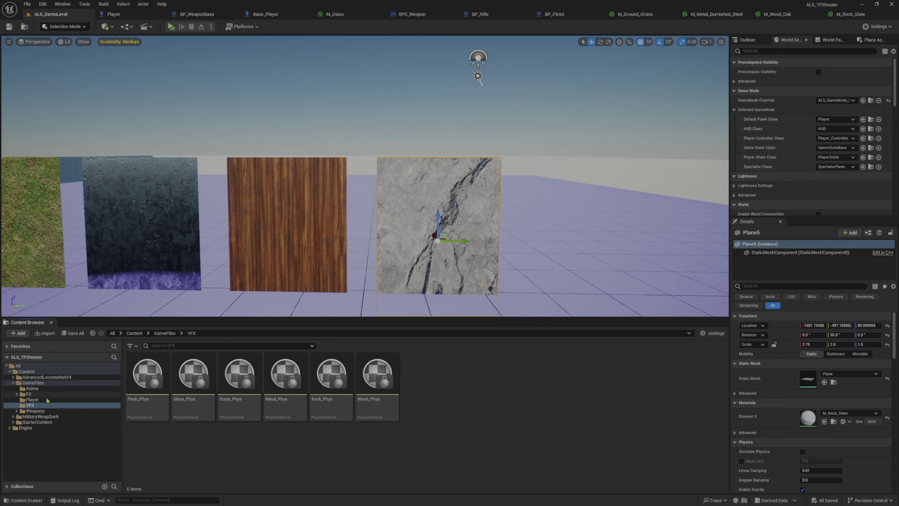
Step: Open the BPC_Weapon component from GameFiles/Weapons
left_click(34, 383)
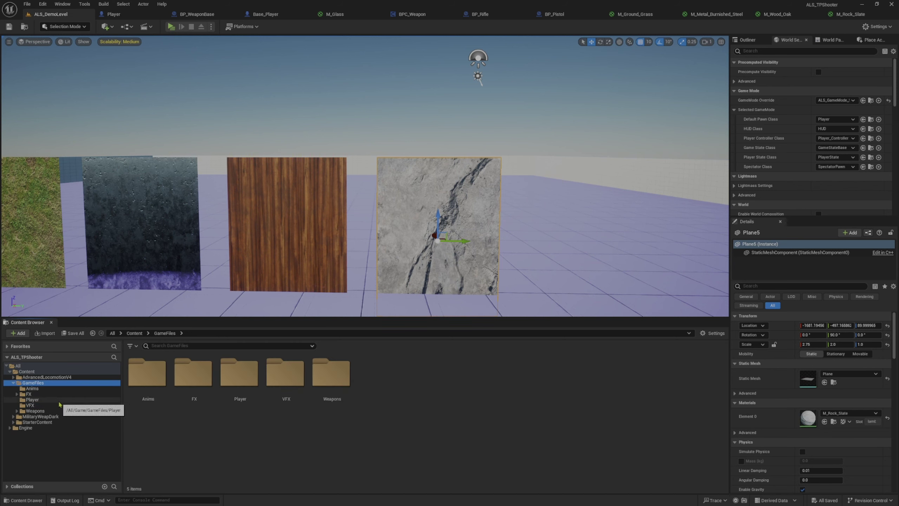
left_click(49, 411)
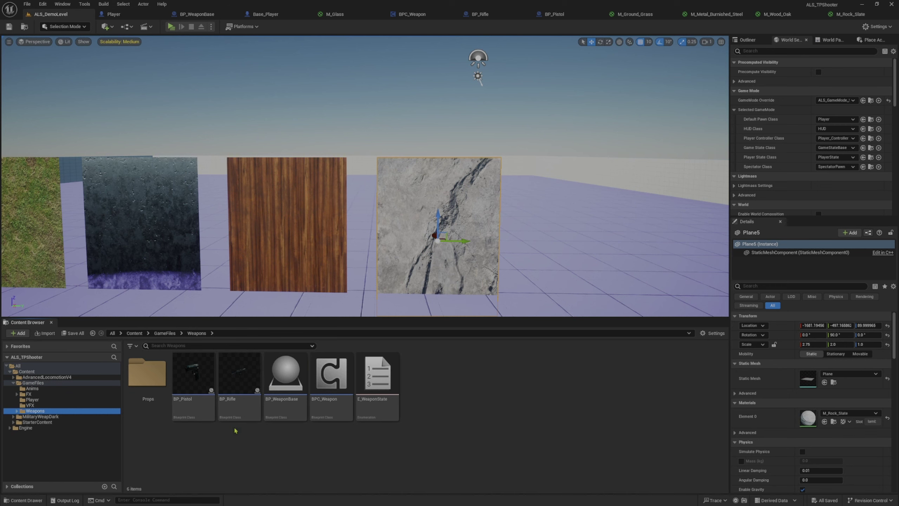
left_click(328, 388)
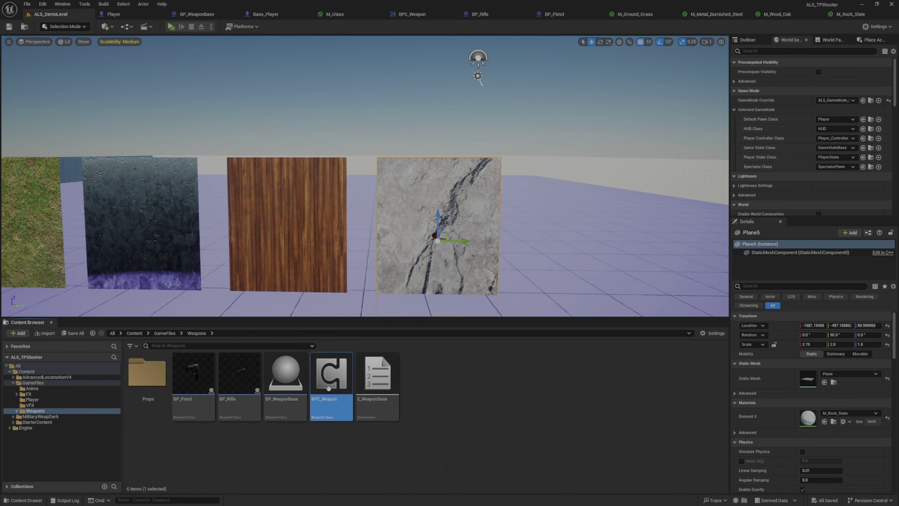
double_click(328, 388)
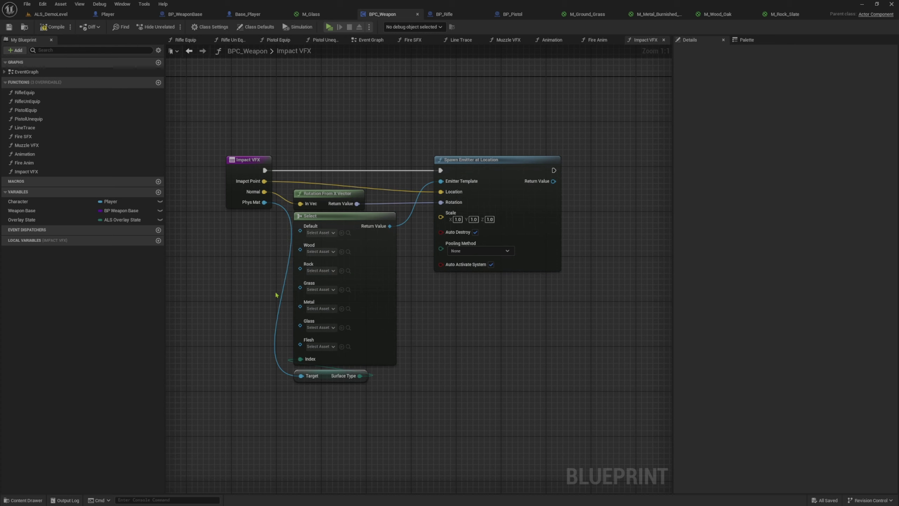
Step: Assign wood impact particle effects to the Select node's Wood and Rock pins
left_click(320, 251)
type("wood")
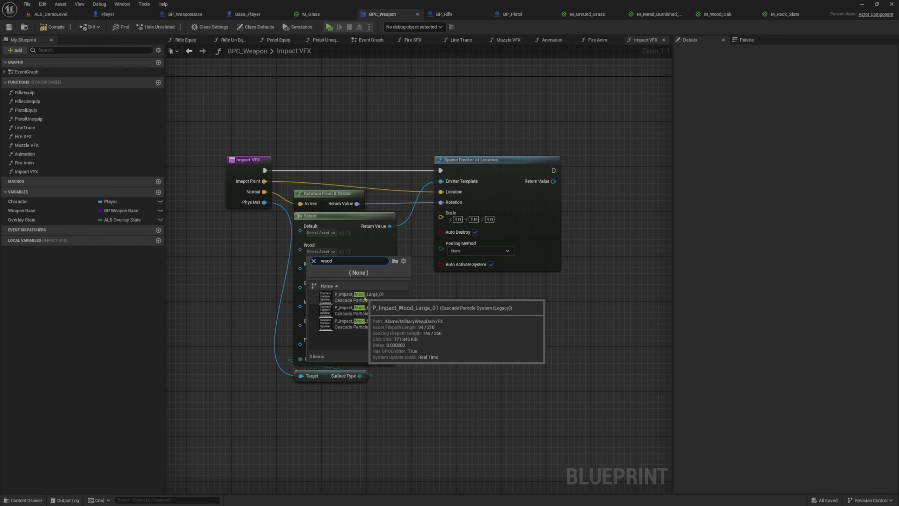
left_click(358, 297)
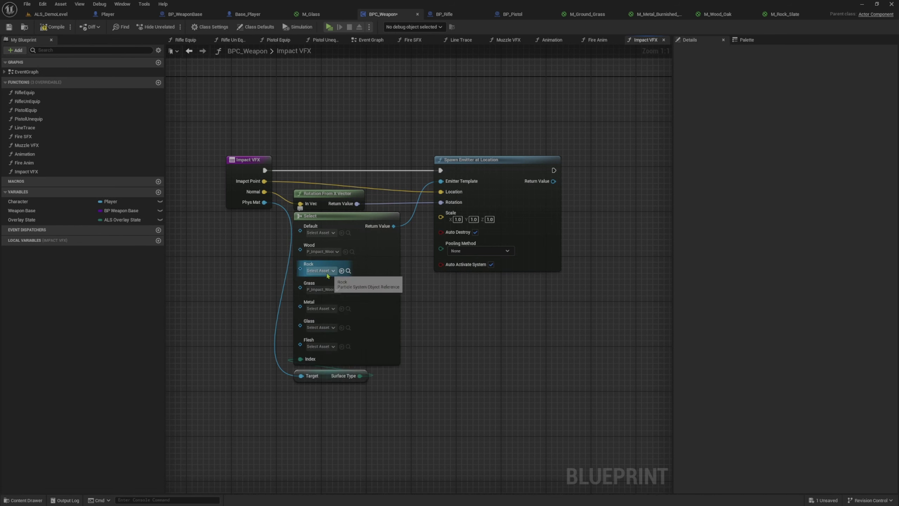
left_click(327, 271)
type("woo")
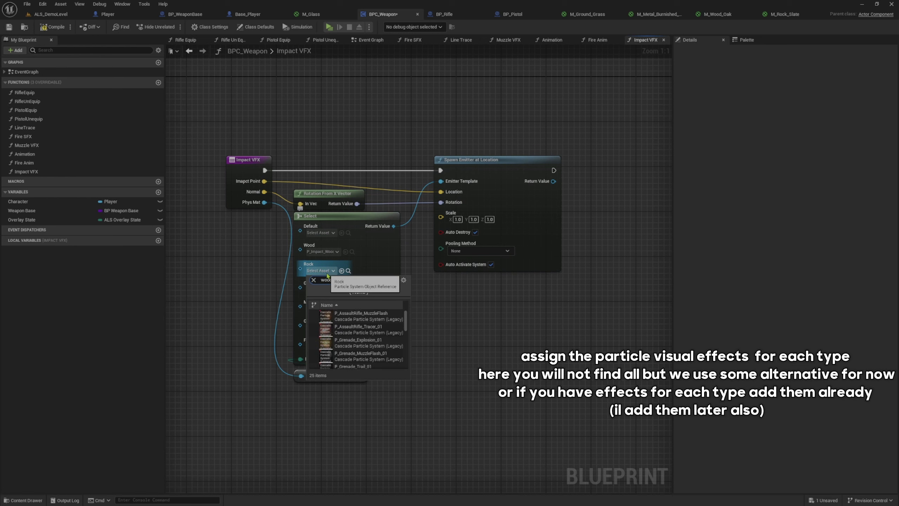
type("d")
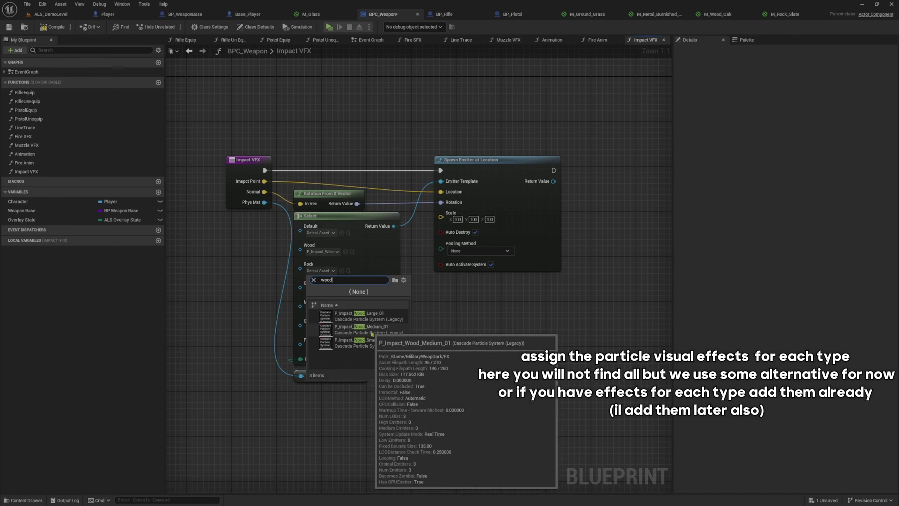
left_click(351, 329)
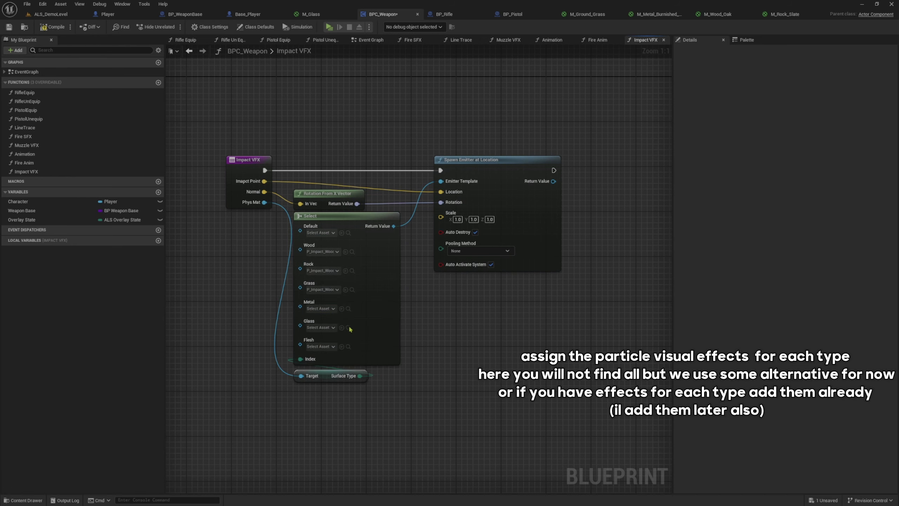
Step: Assign a metal impact effect to the Metal pin and P_Sparks to the Glass pin
left_click(326, 310)
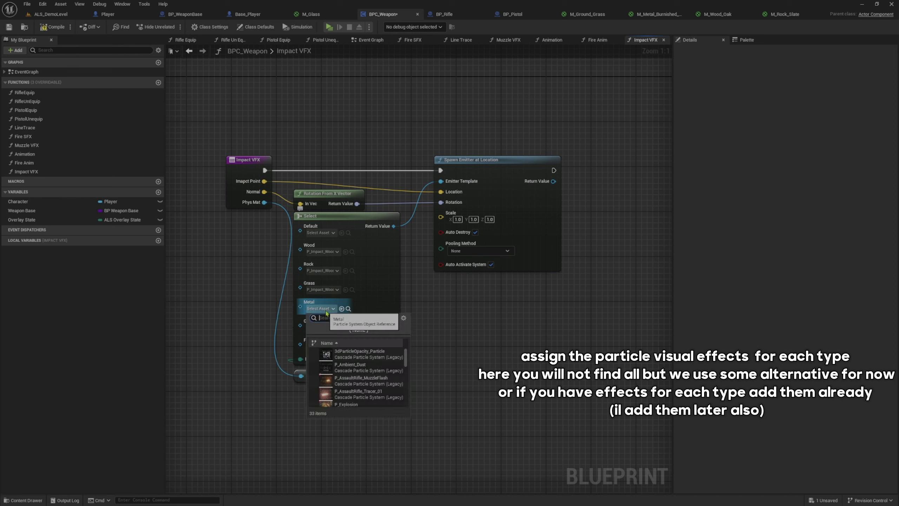
type("meta")
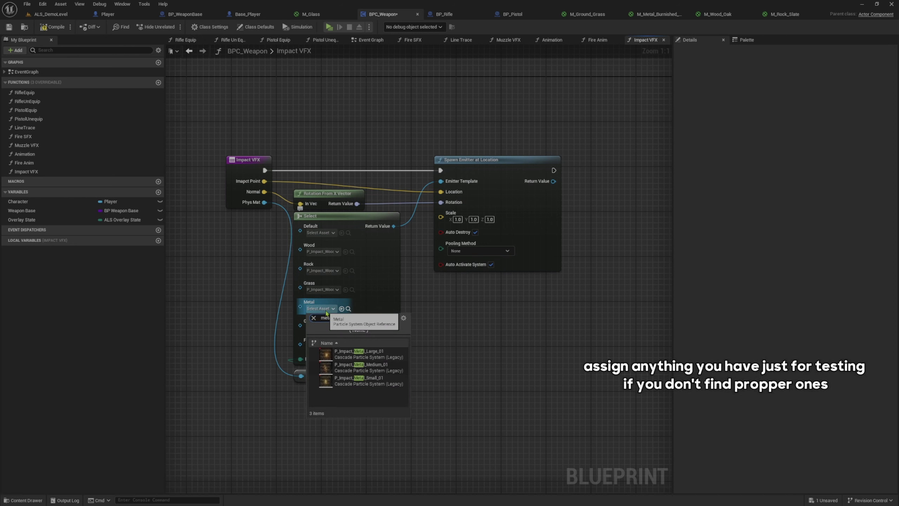
left_click(364, 354)
left_click(320, 328)
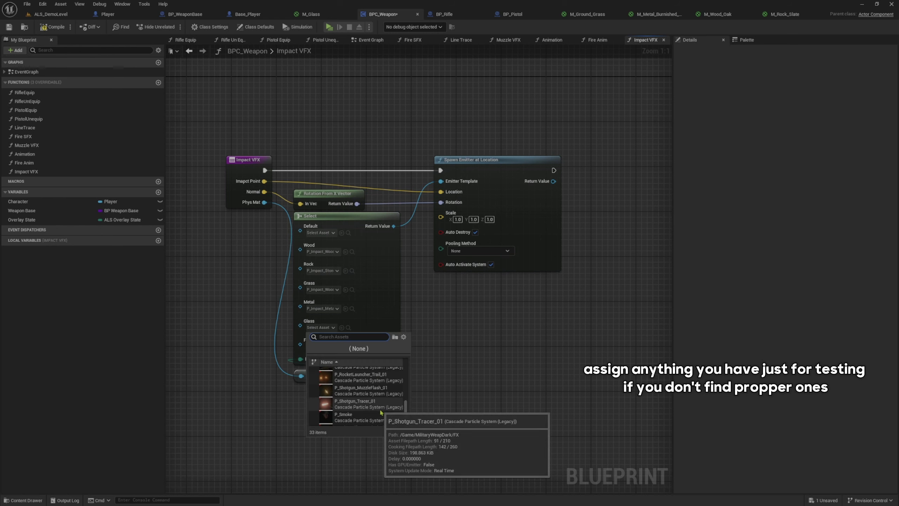
scroll(388, 420, "down", 10)
scroll(375, 413, "down", 2)
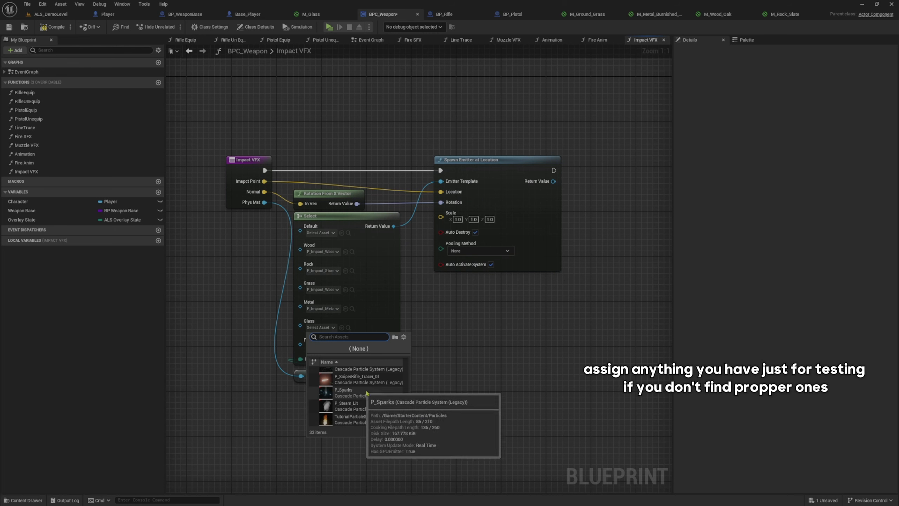
scroll(375, 407, "up", 3)
scroll(376, 400, "down", 1)
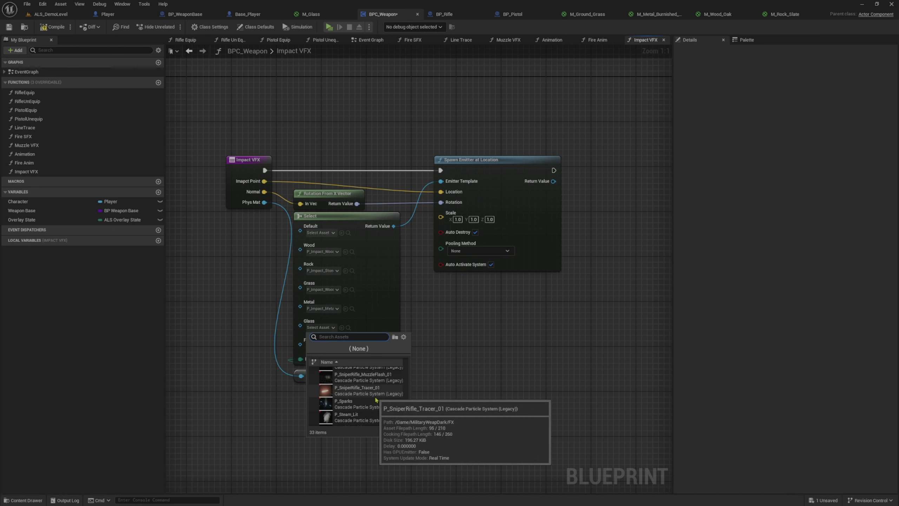
left_click(368, 414)
mouse_move(427, 320)
right_mouse_down()
mouse_move(446, 400)
mouse_move(401, 333)
right_mouse_up()
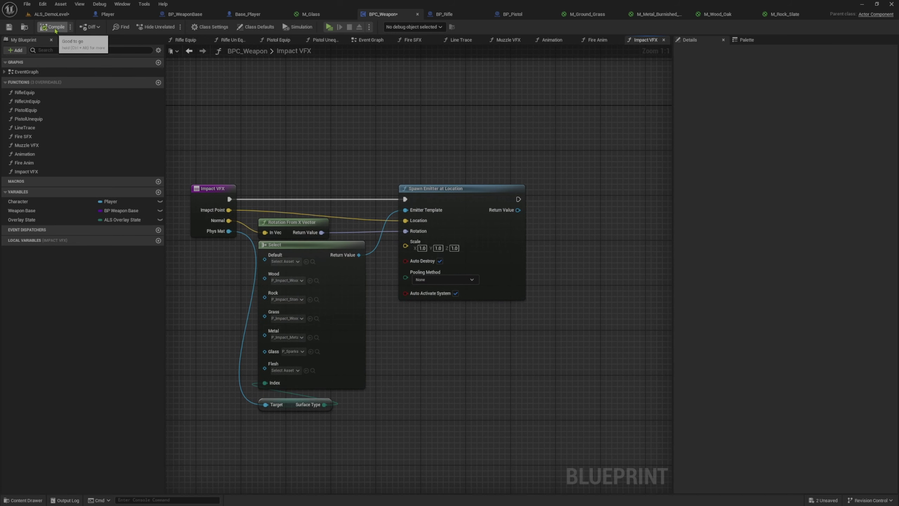
left_click(81, 14)
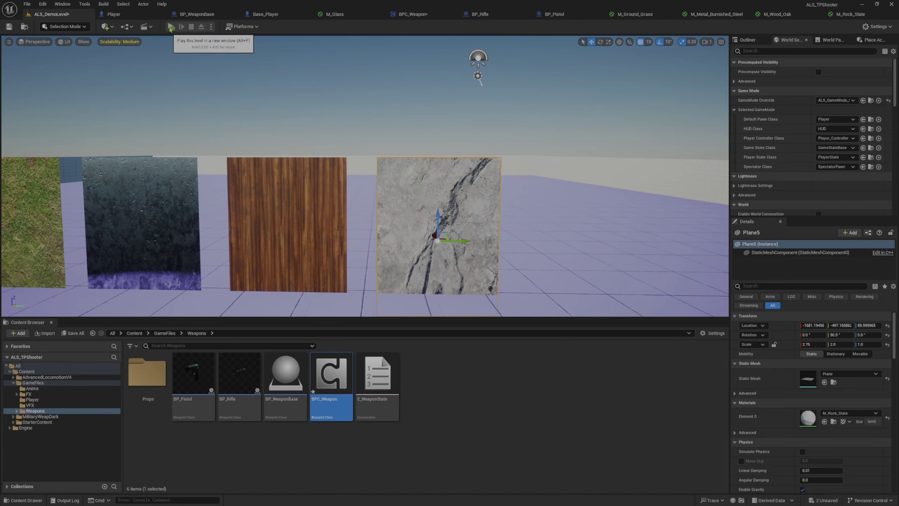
Step: Play in a new window, walk forward and fire at the rock, wood and glass walls
left_click(171, 26)
key("w")
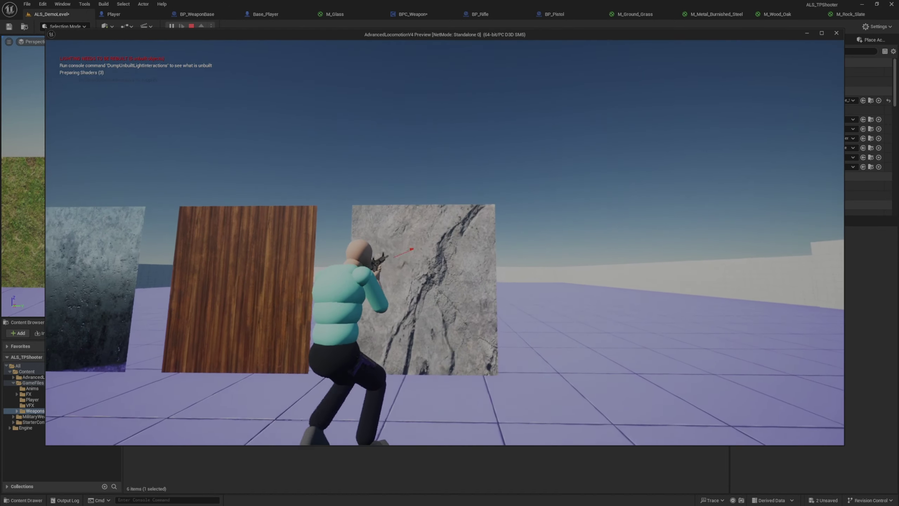
left_click(445, 242)
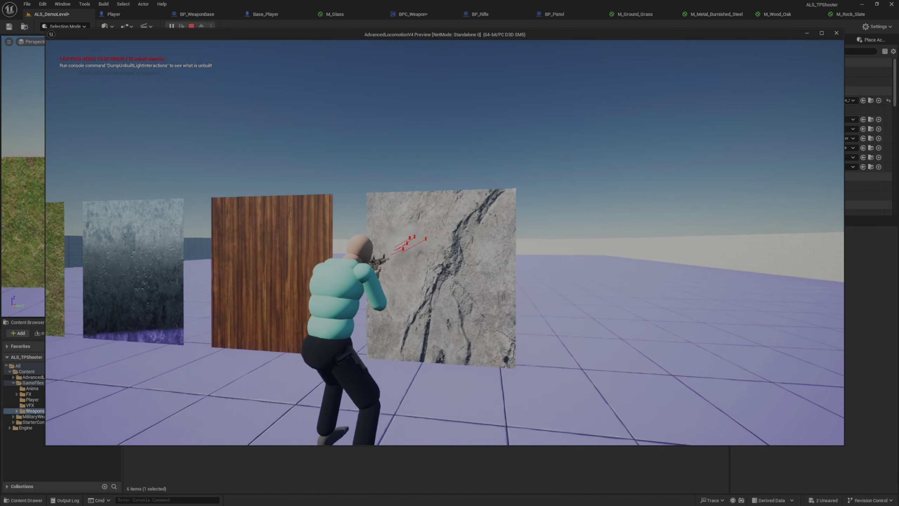
left_click(445, 242)
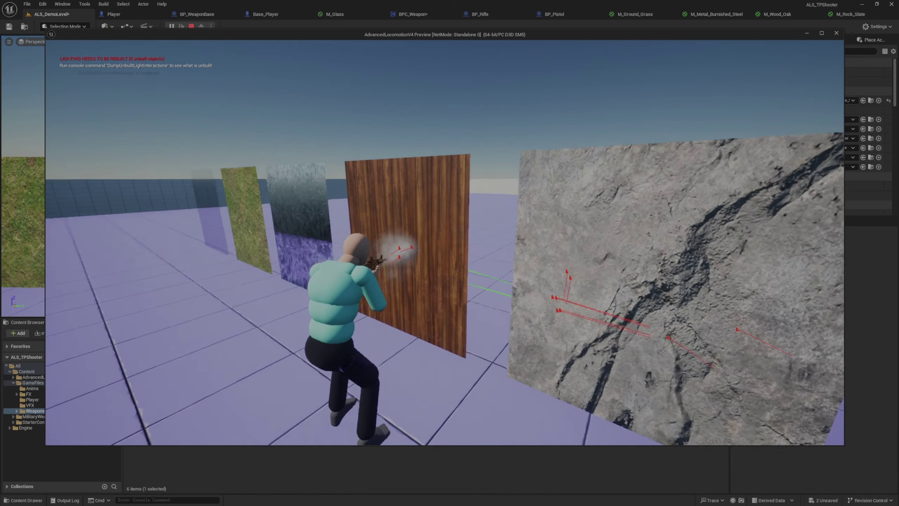
left_click(444, 242)
left_click(445, 243)
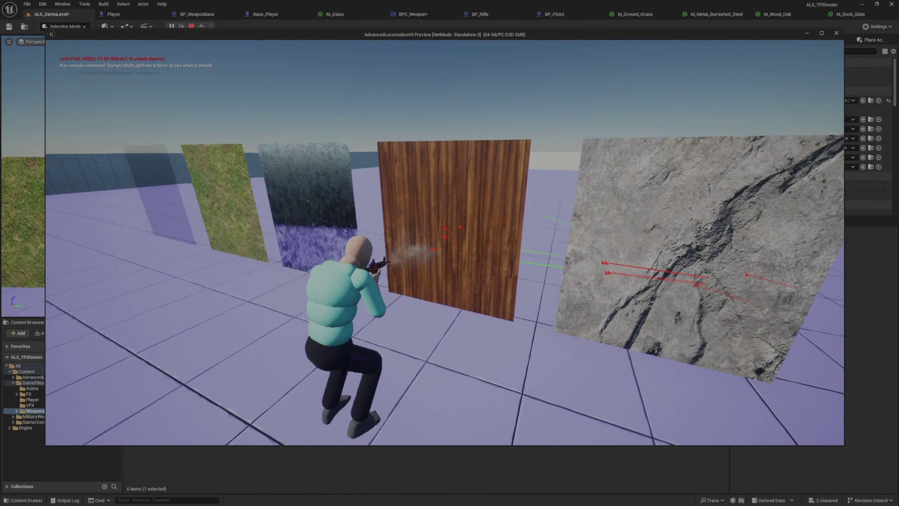
left_click(445, 243)
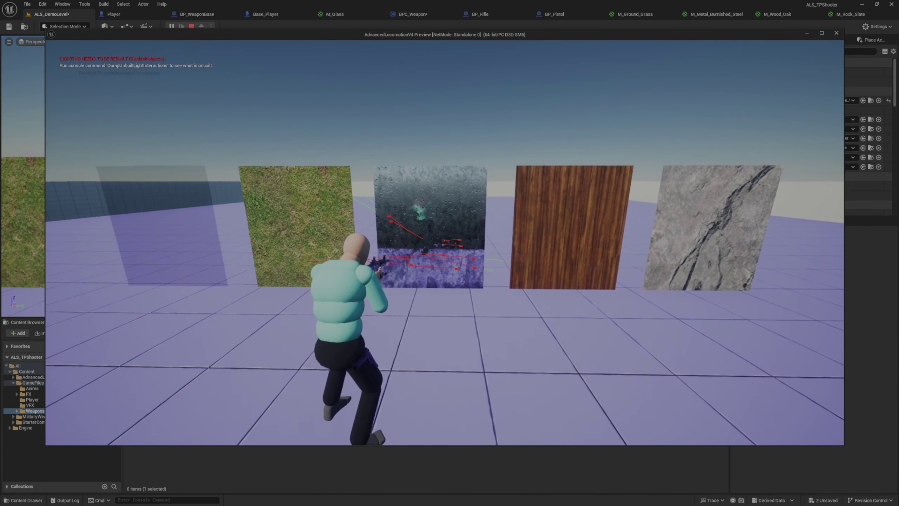
Step: Close Flesh_Phys, then apply and close M_Wood_Oak, M_Metal_Burnished_Steel and M_Ground_Grass
left_click(445, 243)
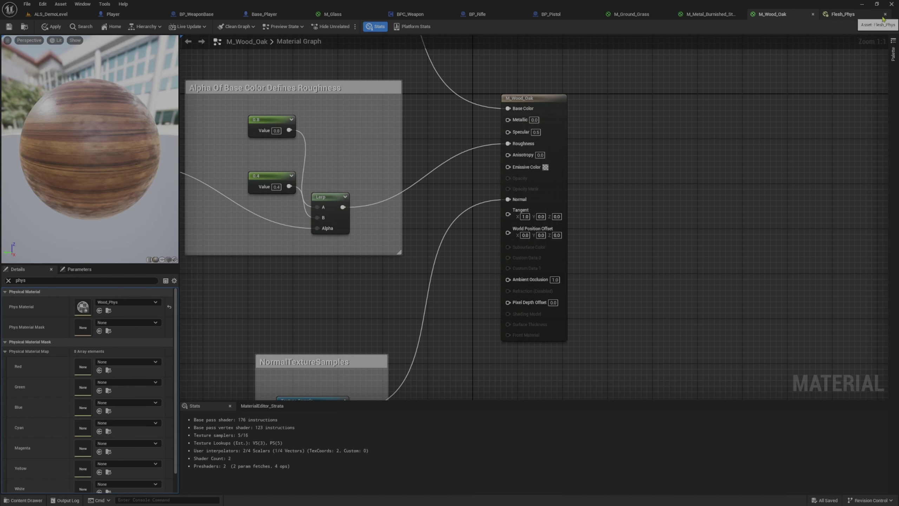
left_click(885, 14)
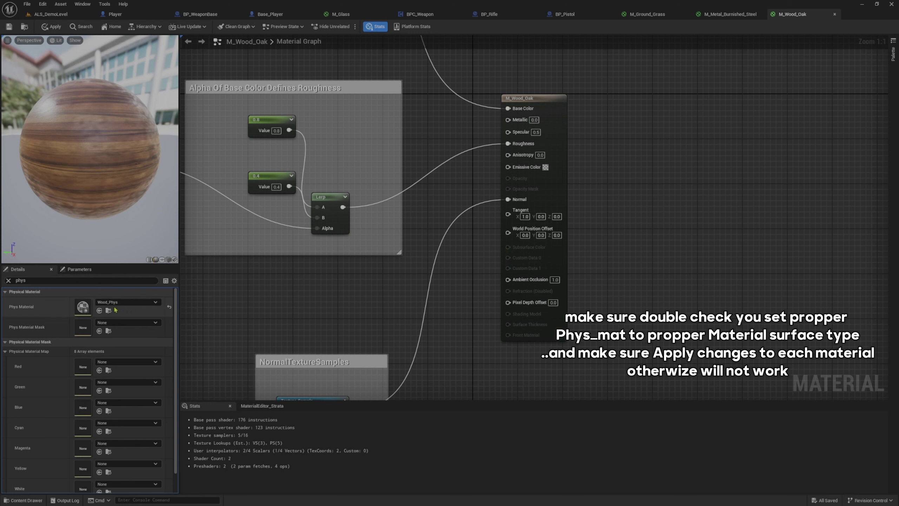
left_click(56, 26)
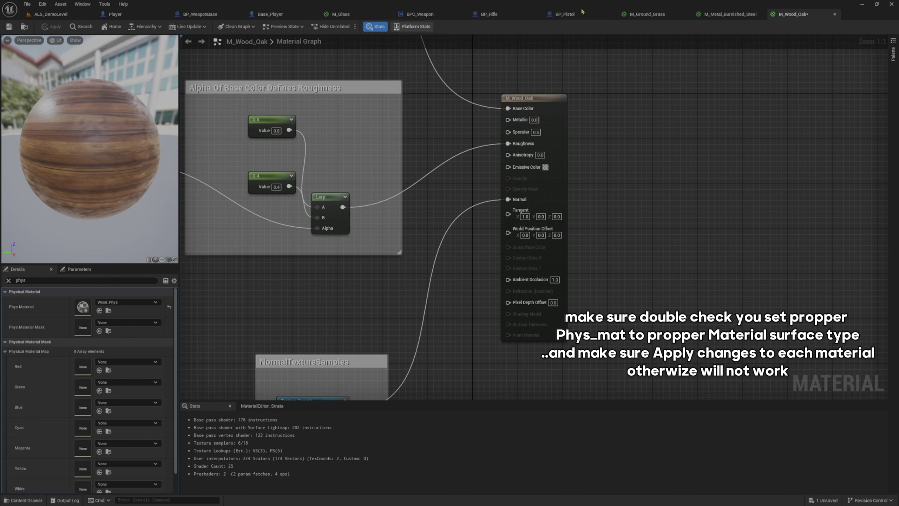
left_click(835, 15)
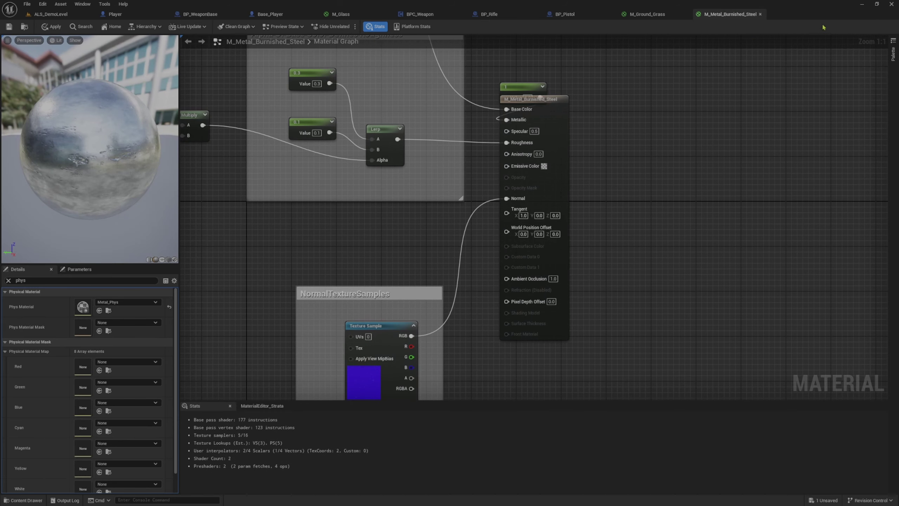
left_click(51, 27)
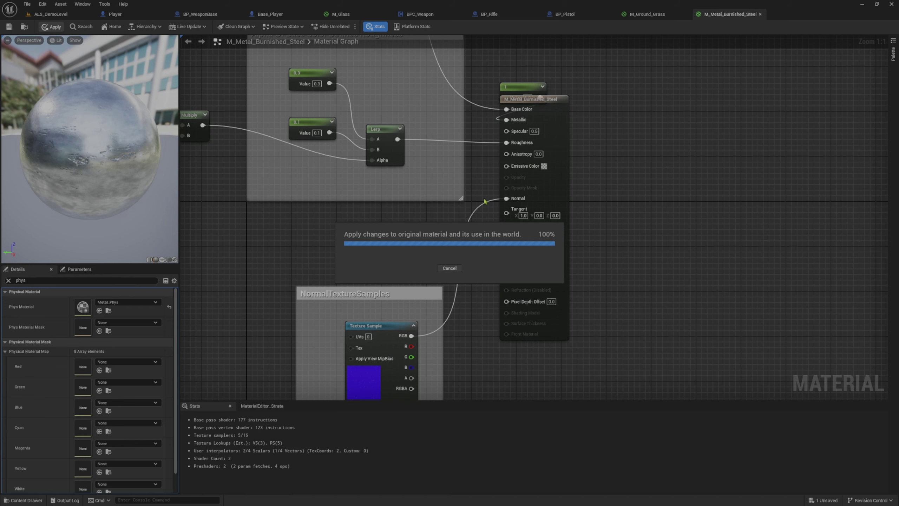
left_click(761, 14)
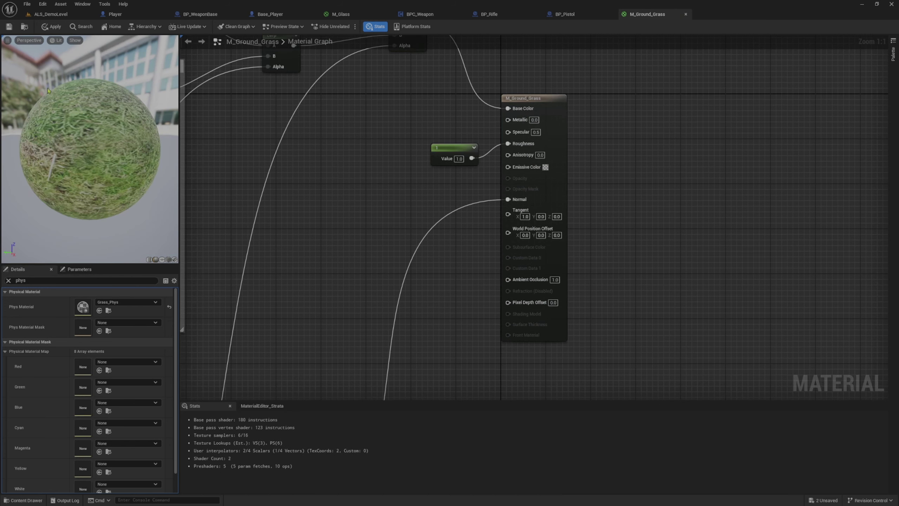
left_click(50, 27)
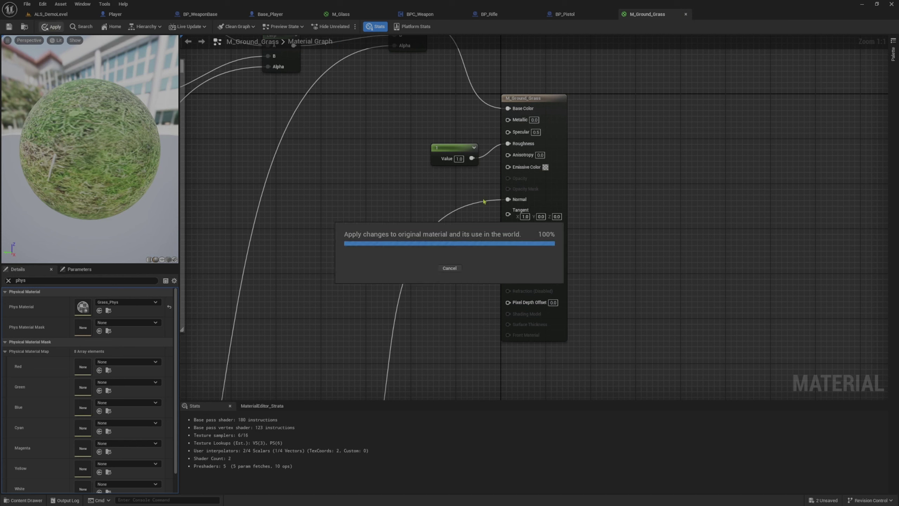
left_click(686, 14)
Step: Back in the level editor, save all three changed materials
left_click(51, 14)
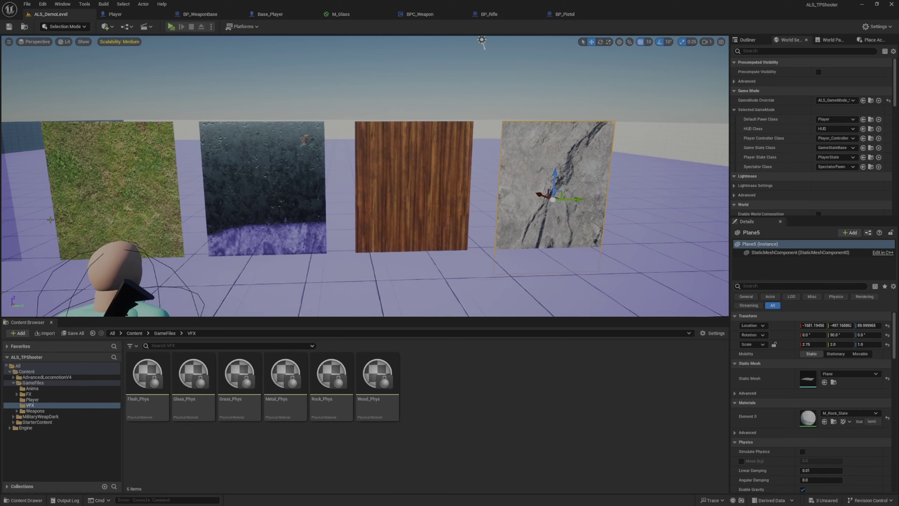
left_click(74, 333)
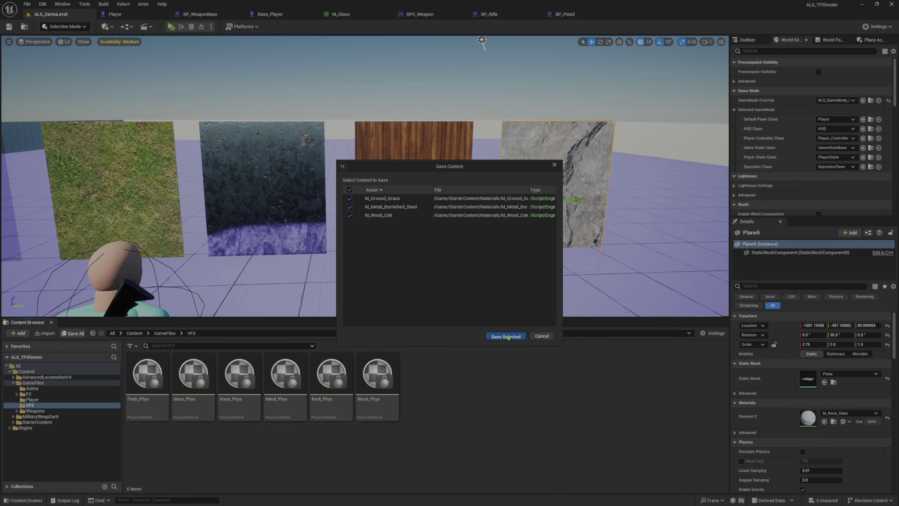
left_click(508, 337)
Step: Play in a new window and move around shooting the stone and wood walls
left_click(171, 26)
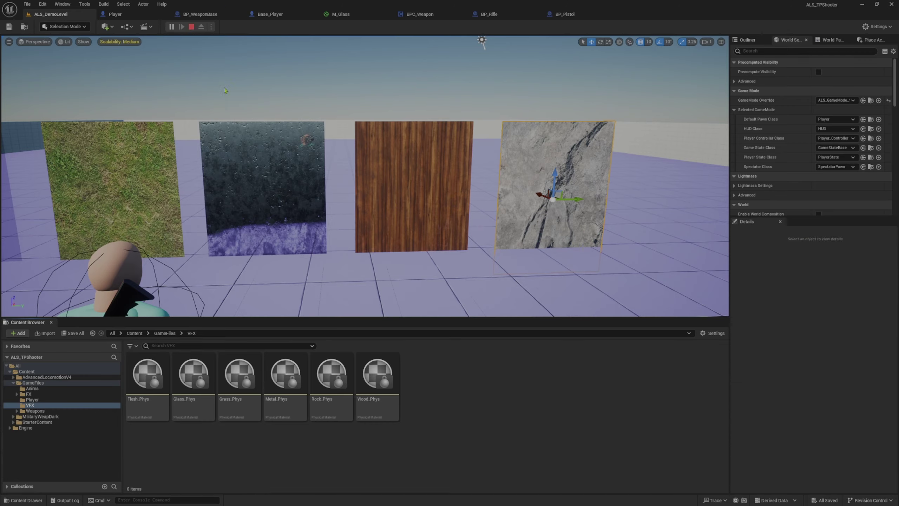
key("w")
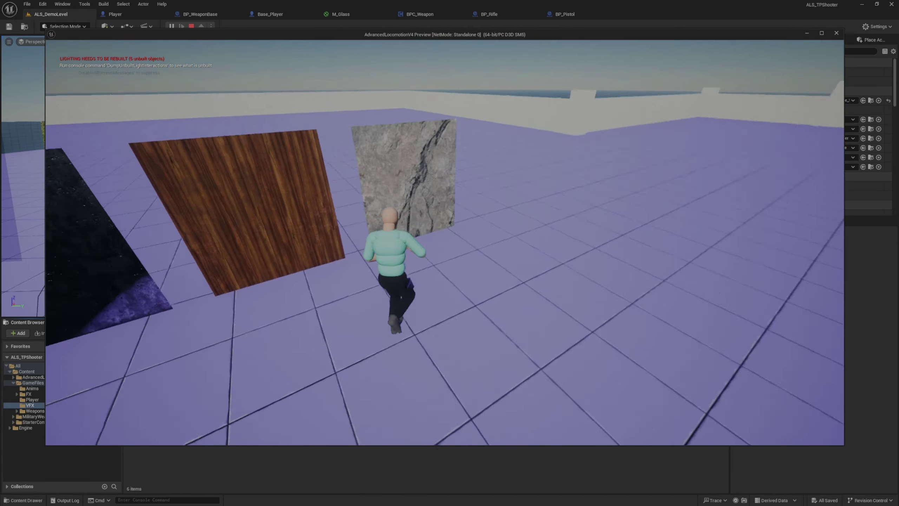
key("s")
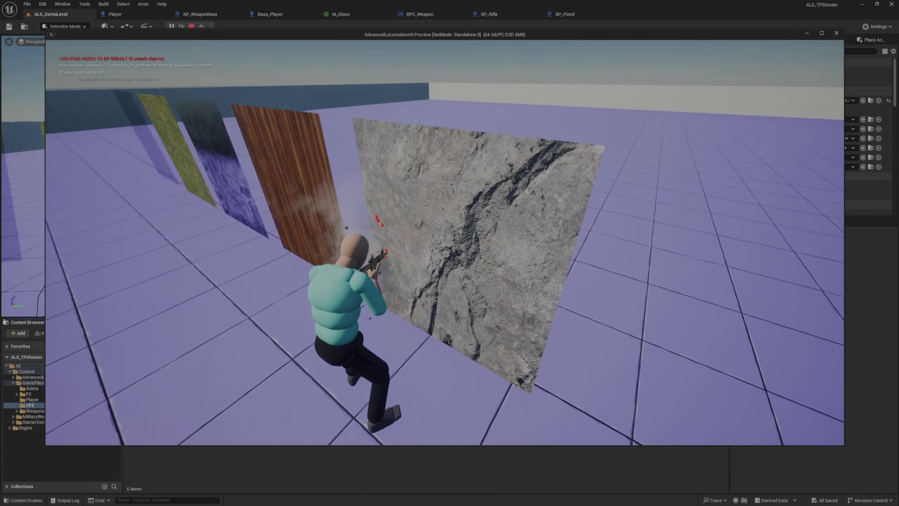
key("d")
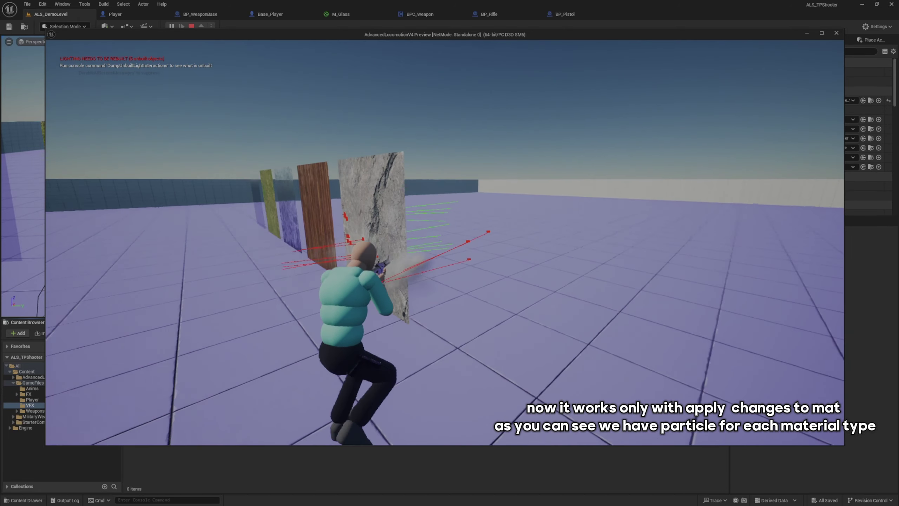
key("a")
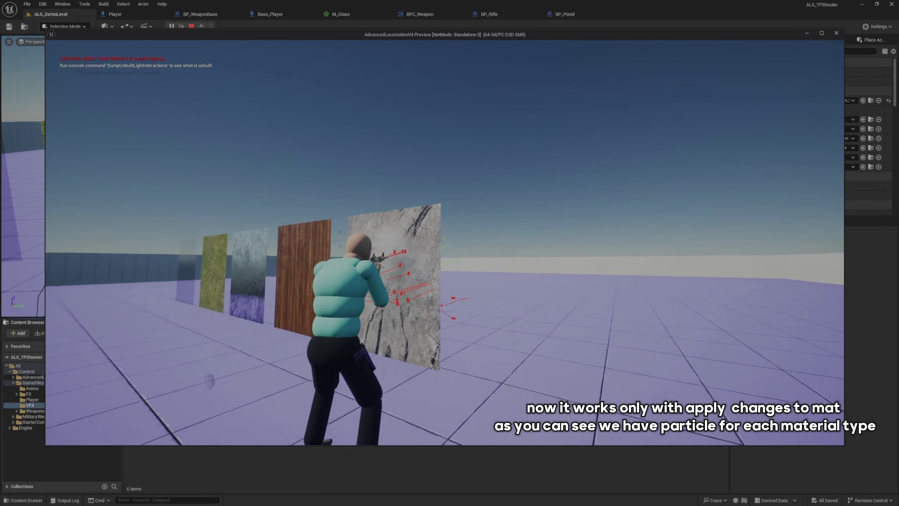
key("w")
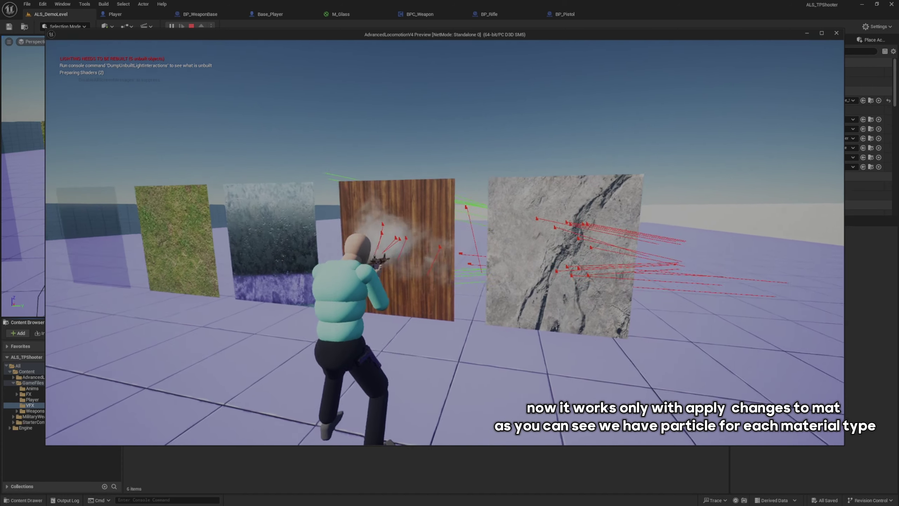
key("s")
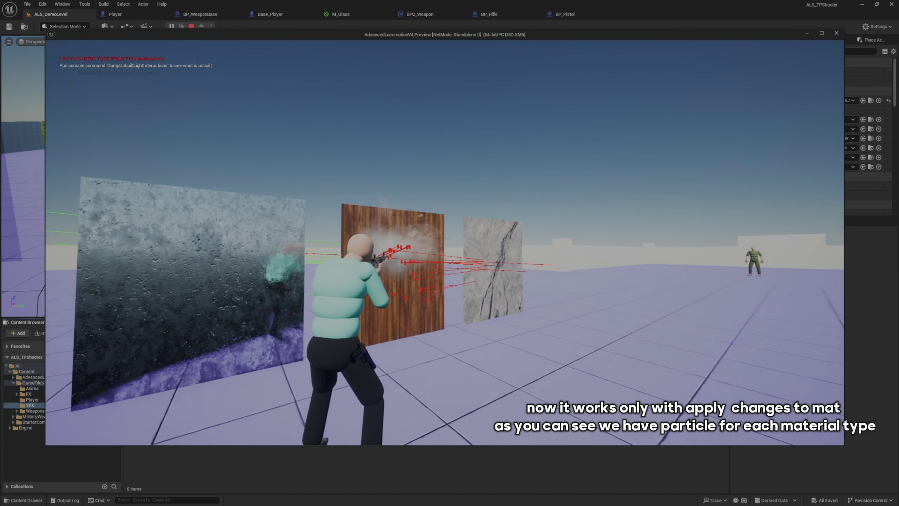
key("s")
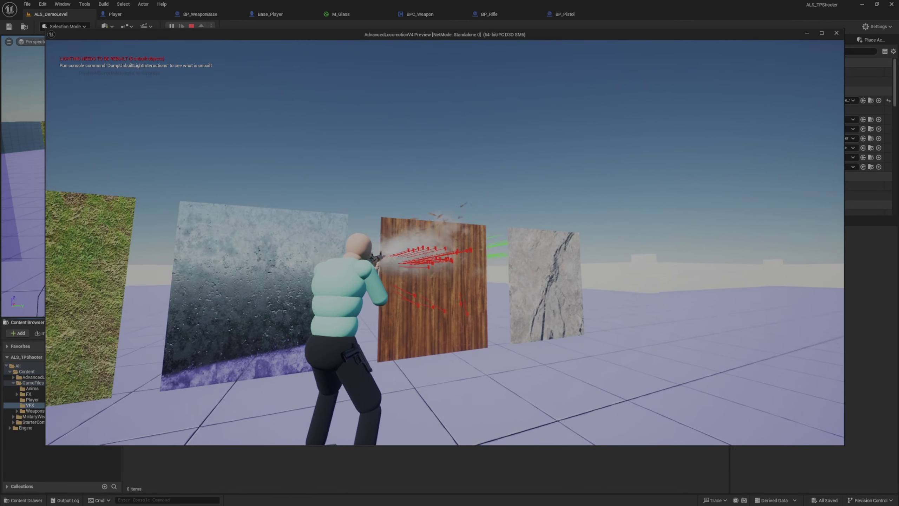
Step: Shoot the grass and glass walls while crouching and standing to check their impacts
key("a")
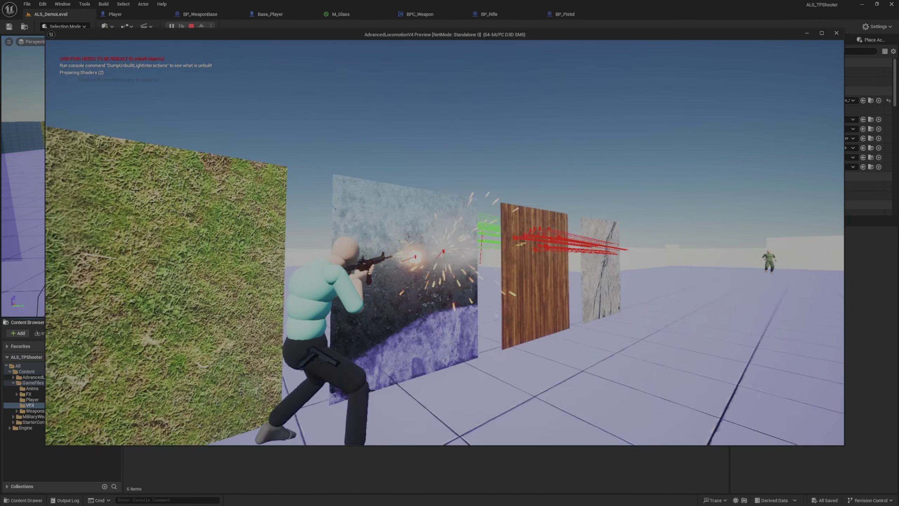
key("s")
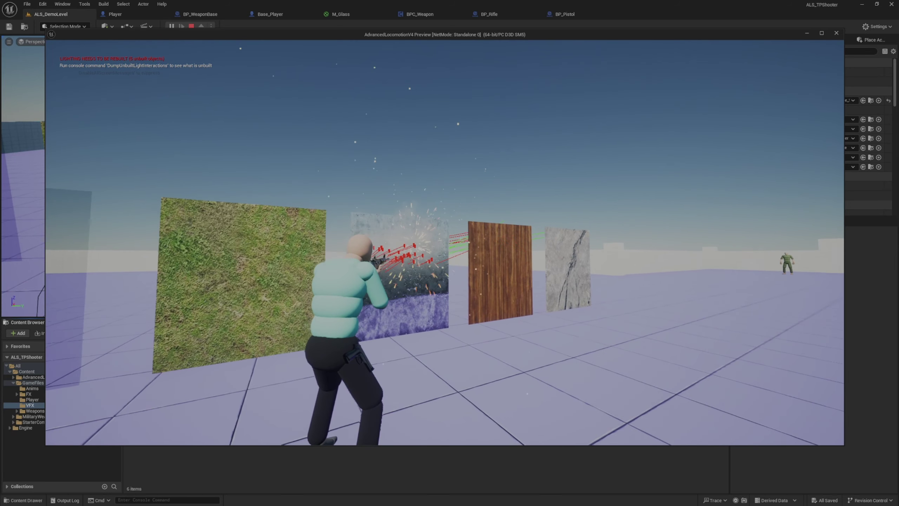
key("c")
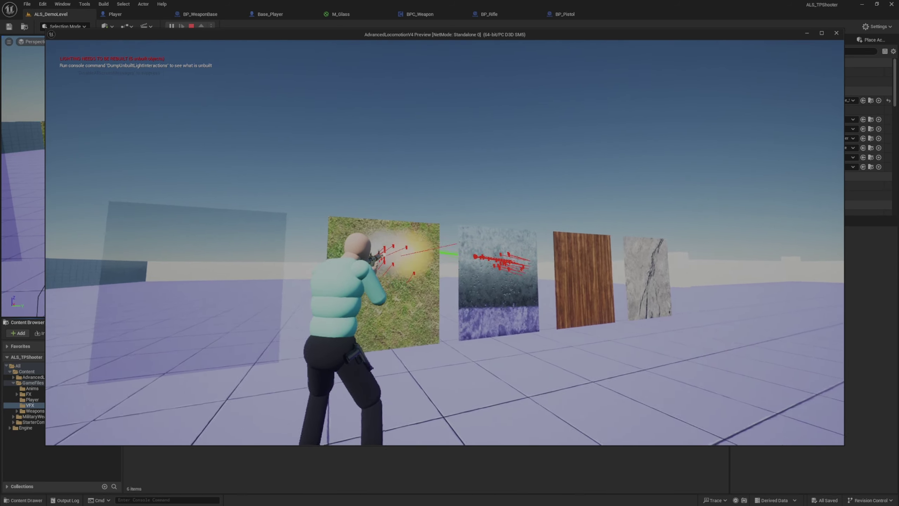
key("c")
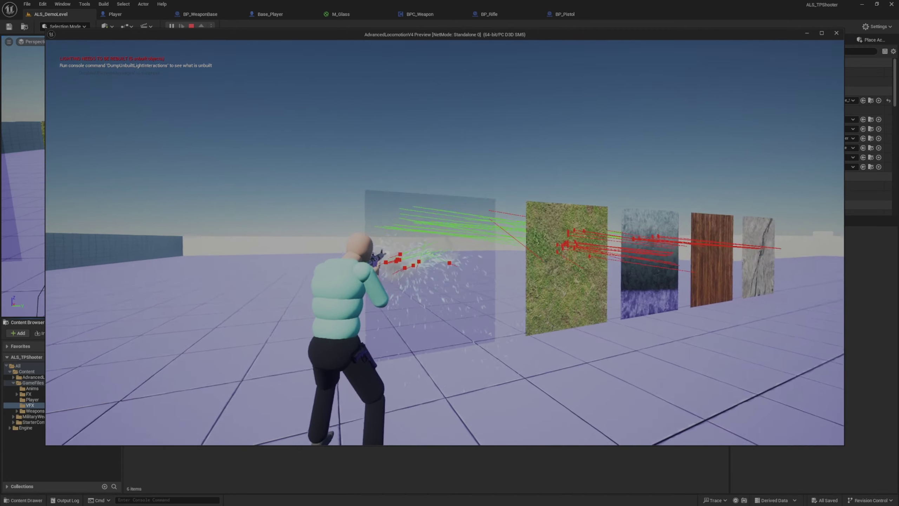
key("c")
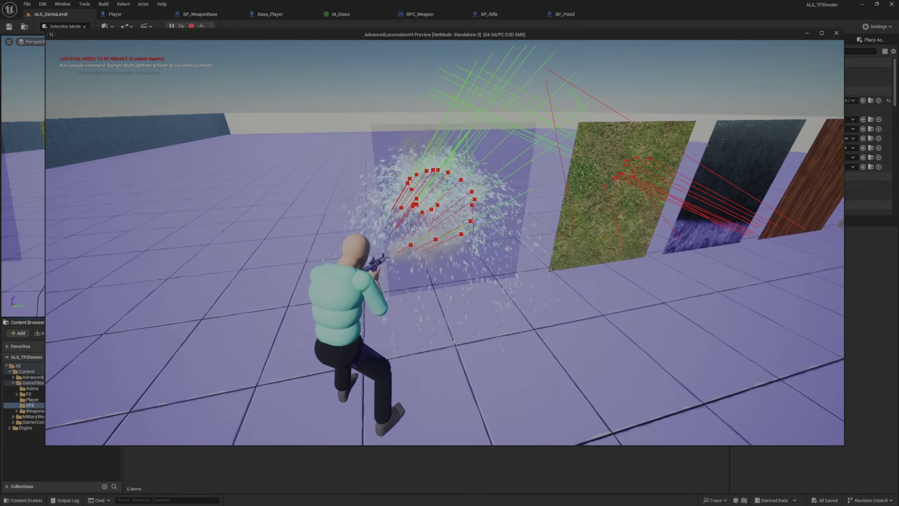
key("c")
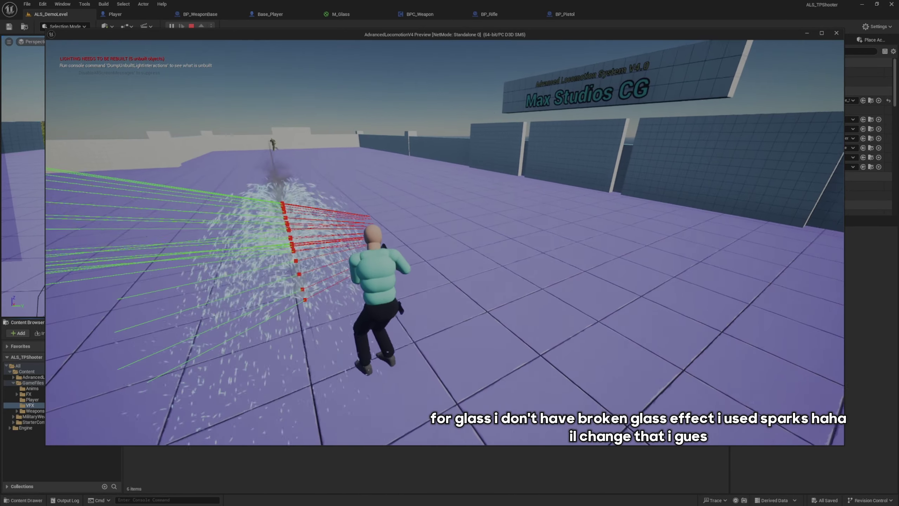
key("c")
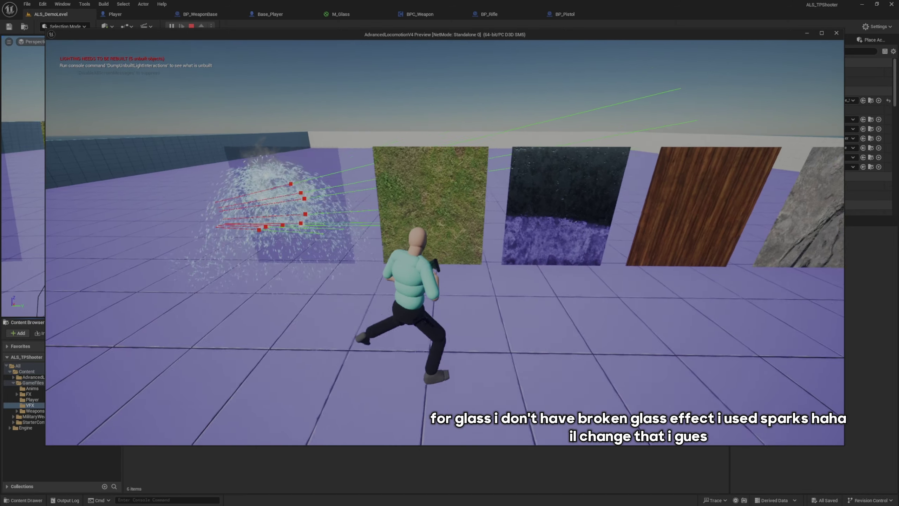
key("c")
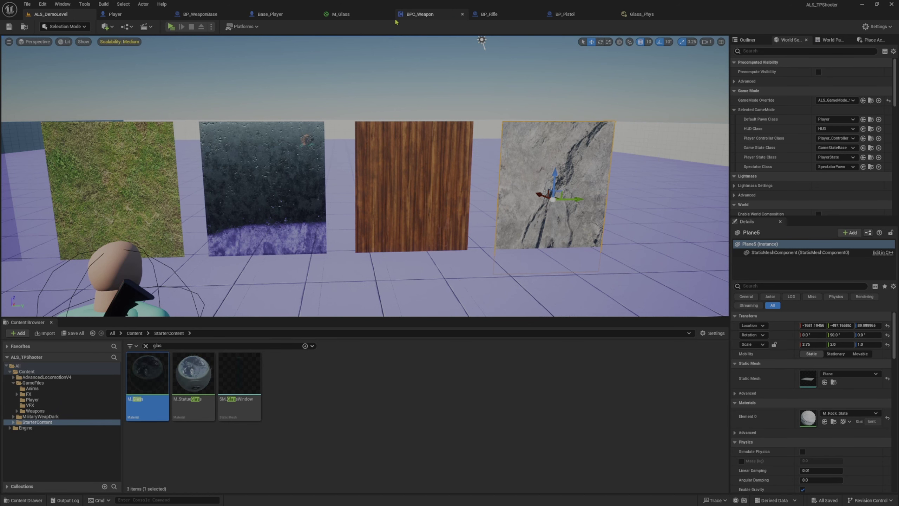
Step: Set BPC_Weapon's Glass pin to P_Impact_Metal_Medium_01 and compile
left_click(432, 16)
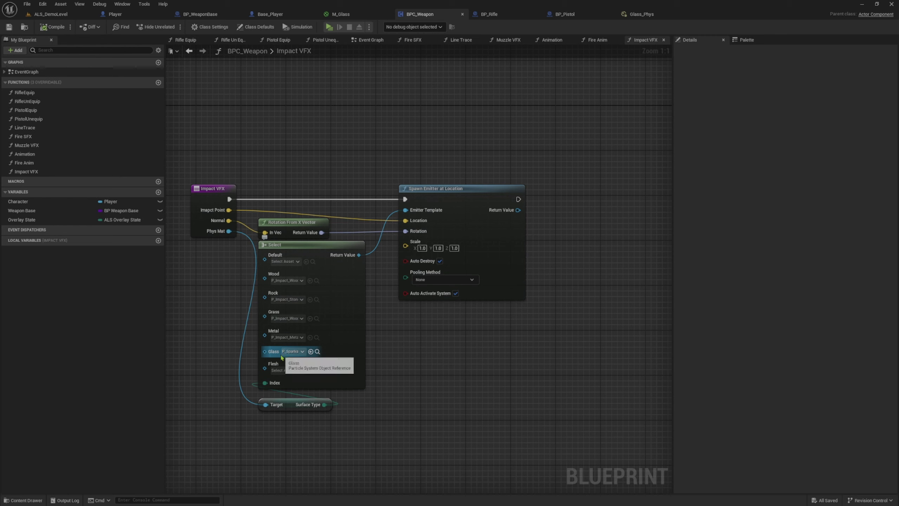
left_click(302, 351)
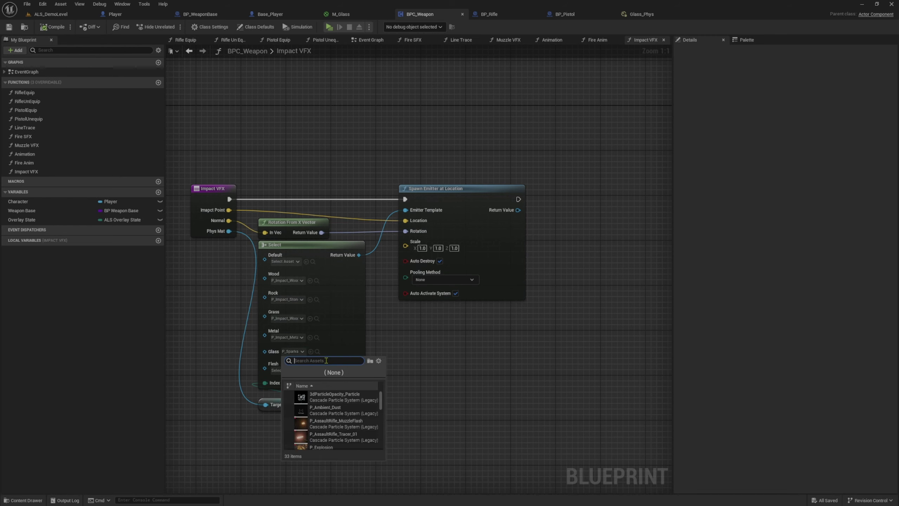
type("metal")
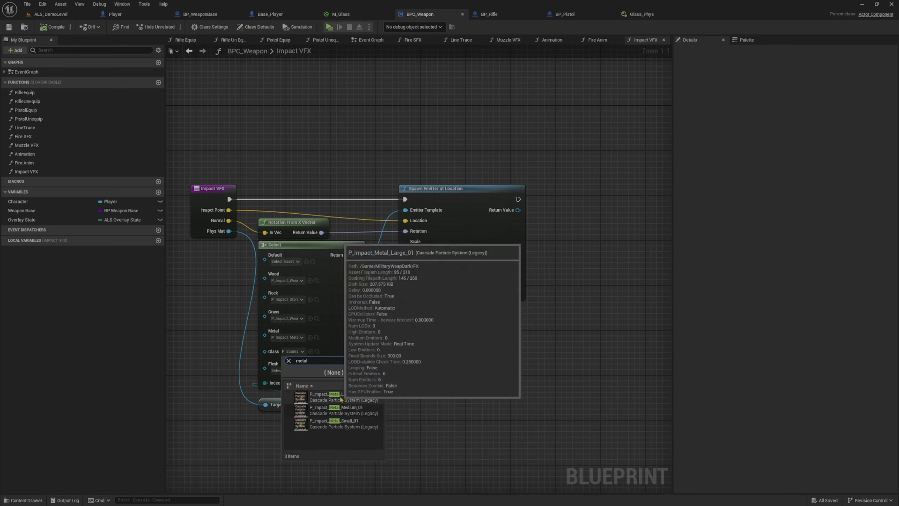
left_click(347, 412)
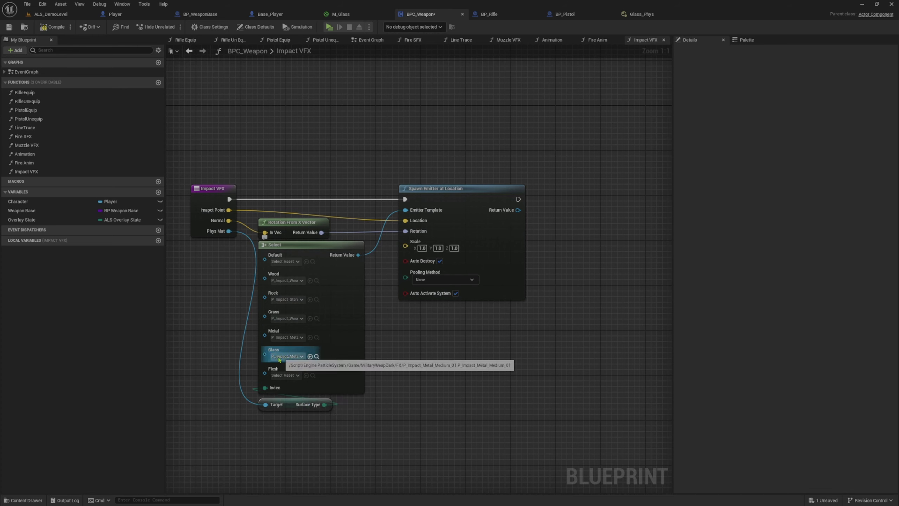
left_click(53, 27)
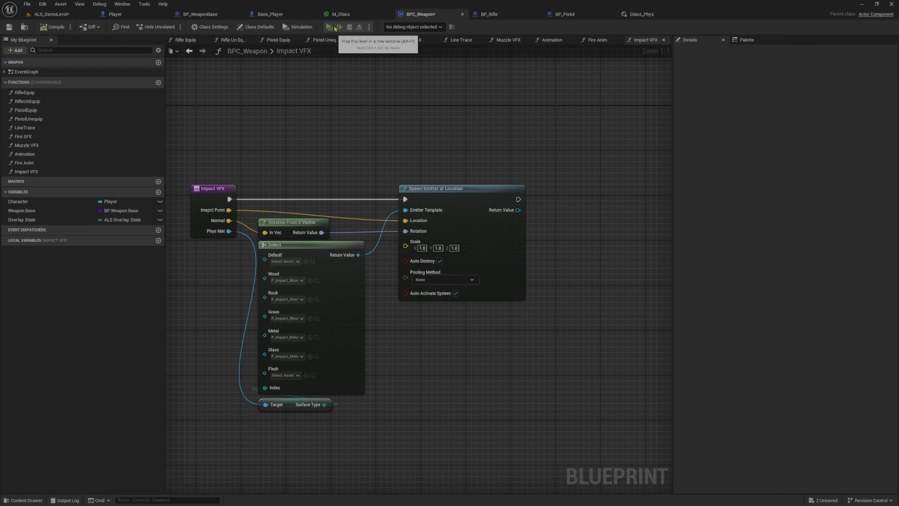
left_click(329, 27)
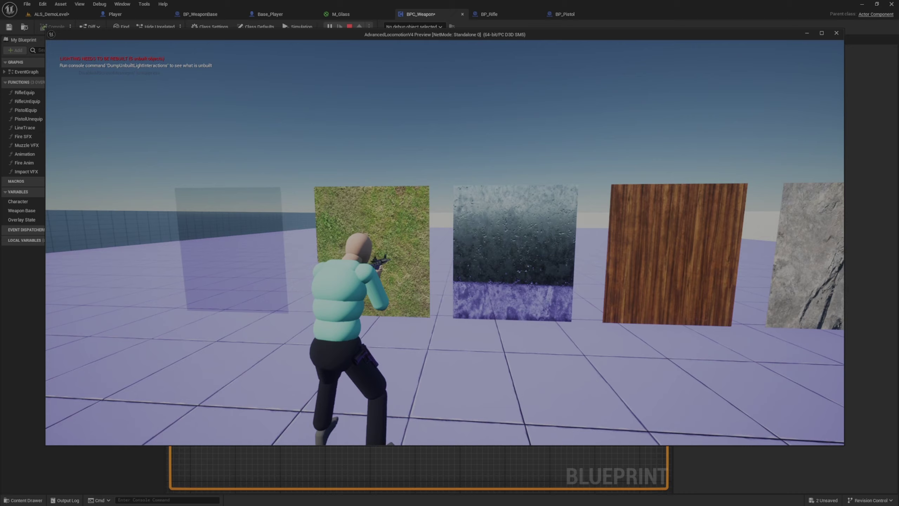
Step: Fire at the grass wall, then the glass wall to see its new metal impact burst
left_click(445, 242)
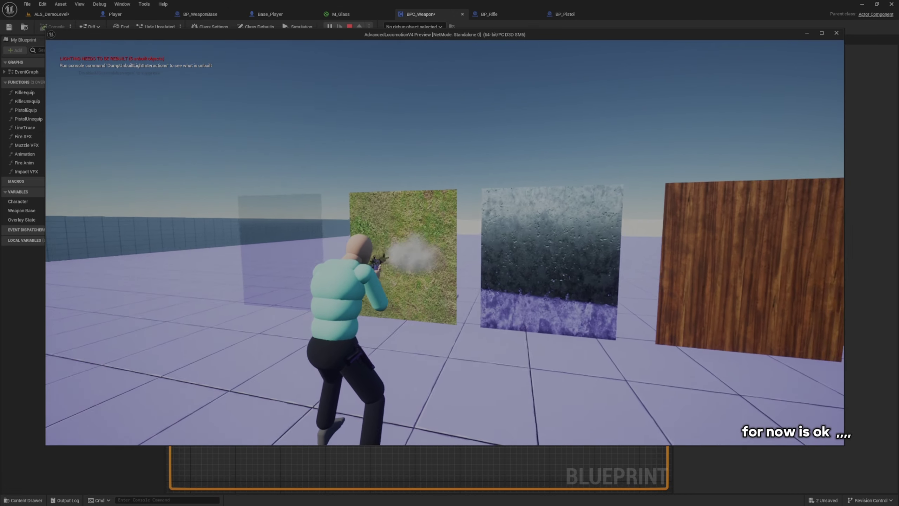
left_click(444, 243)
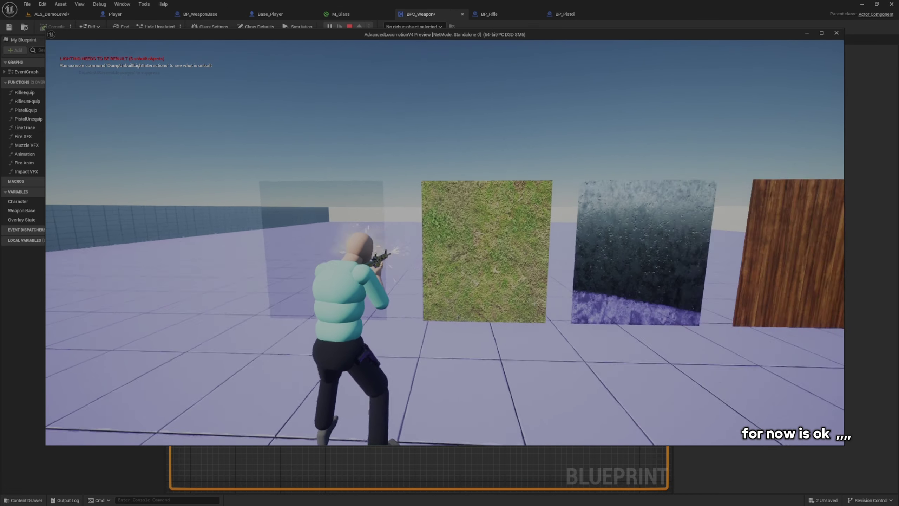
left_click(445, 242)
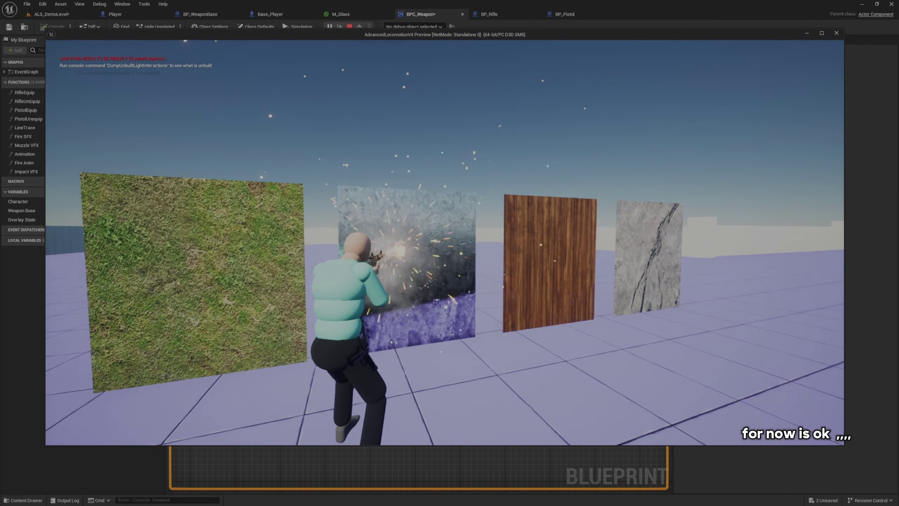
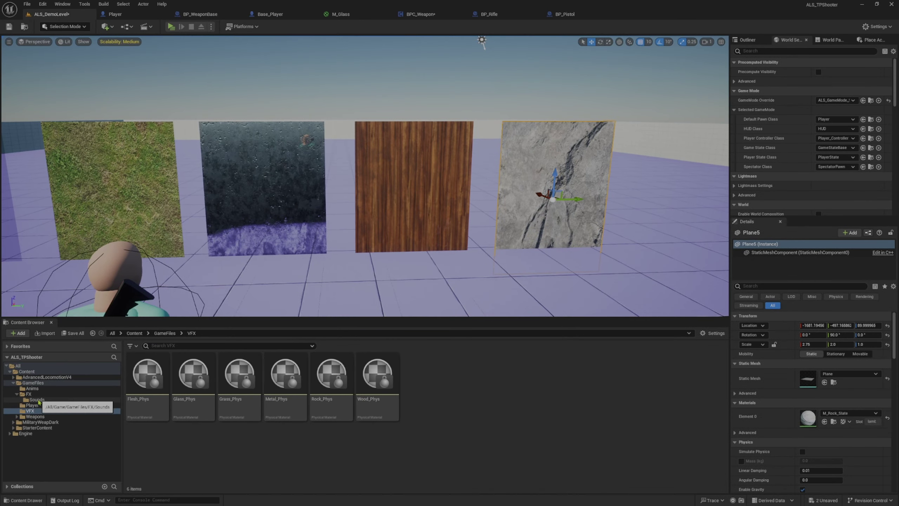
Step: Generate Wood_03_Cue, Metal_04_Cue, Rock_Jump_Cue and Grass_02_Cue from the four selected sound waves
left_click(37, 399)
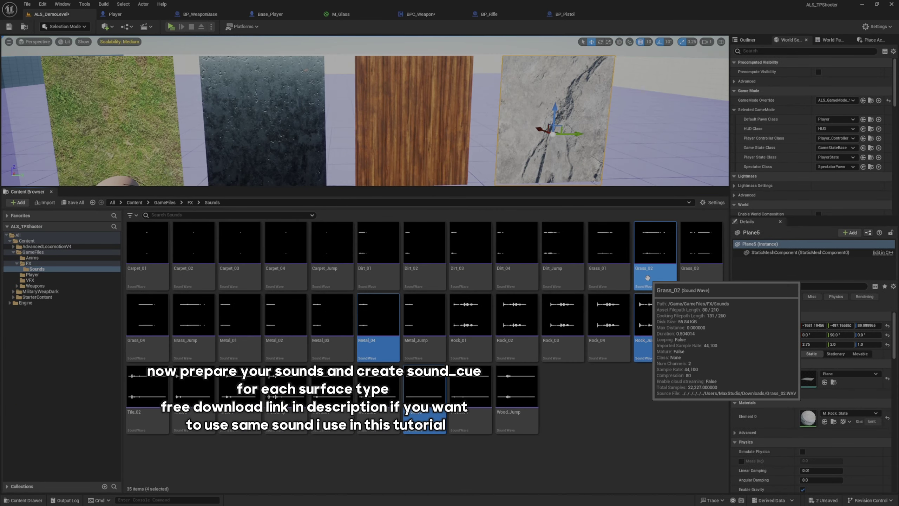
right_click(647, 278)
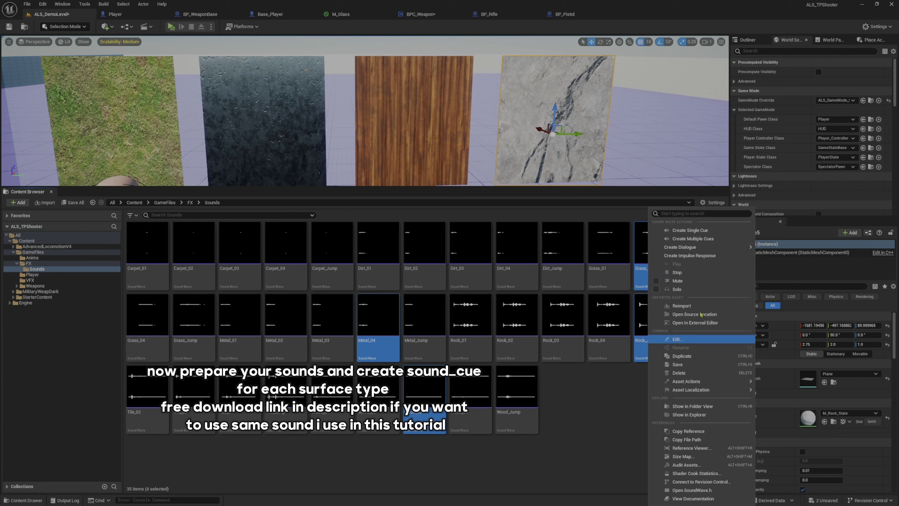
left_click(709, 239)
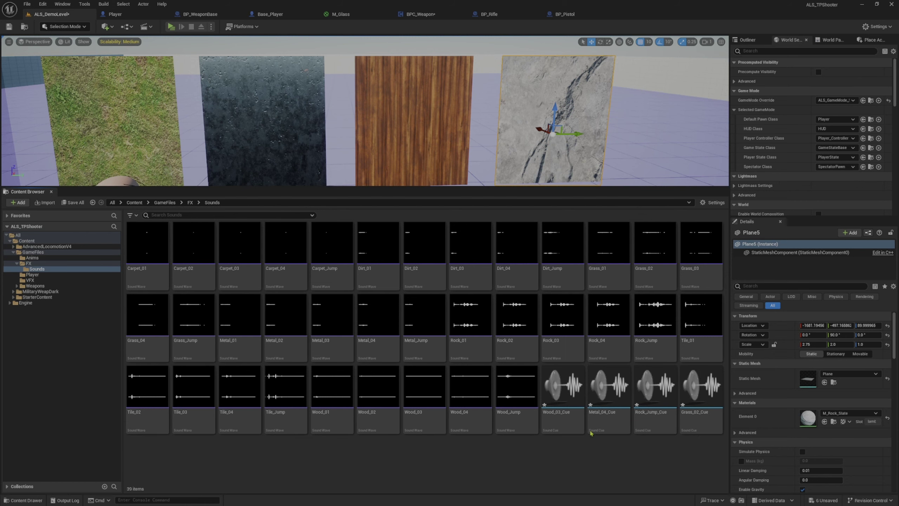
Step: In Wood_03_Cue, insert a Modulator node between the Wave Player and the Output
double_click(570, 417)
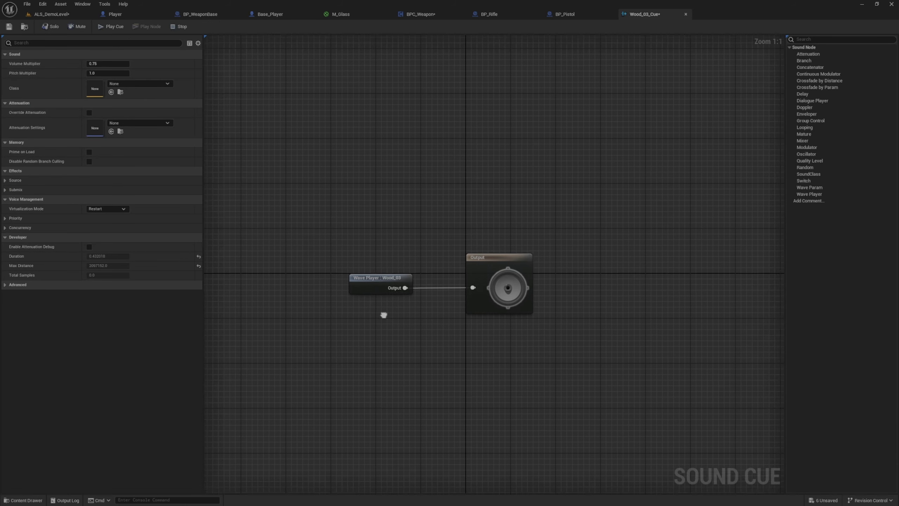
mouse_move(368, 285)
left_mouse_down()
mouse_move(310, 287)
mouse_move(361, 293)
left_mouse_up()
type("modu")
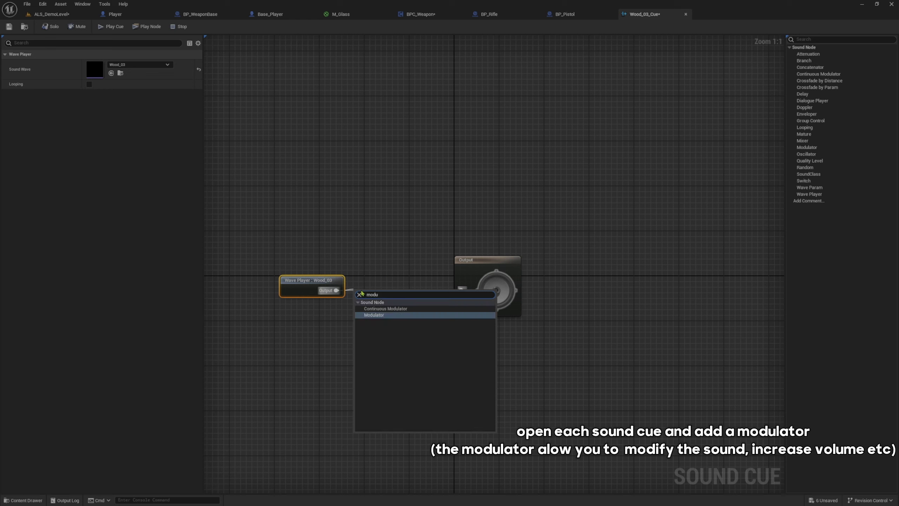
left_click(383, 315)
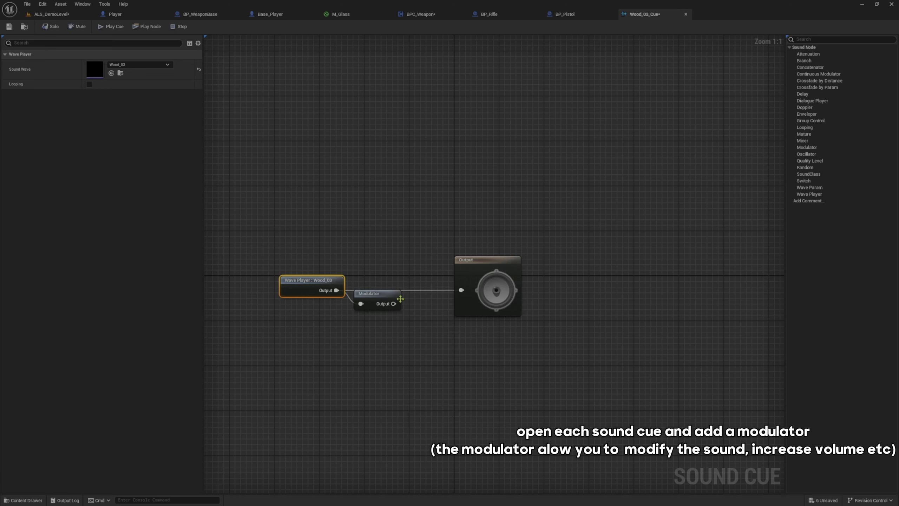
mouse_move(394, 303)
left_mouse_down()
mouse_move(461, 290)
mouse_move(408, 296)
left_mouse_up()
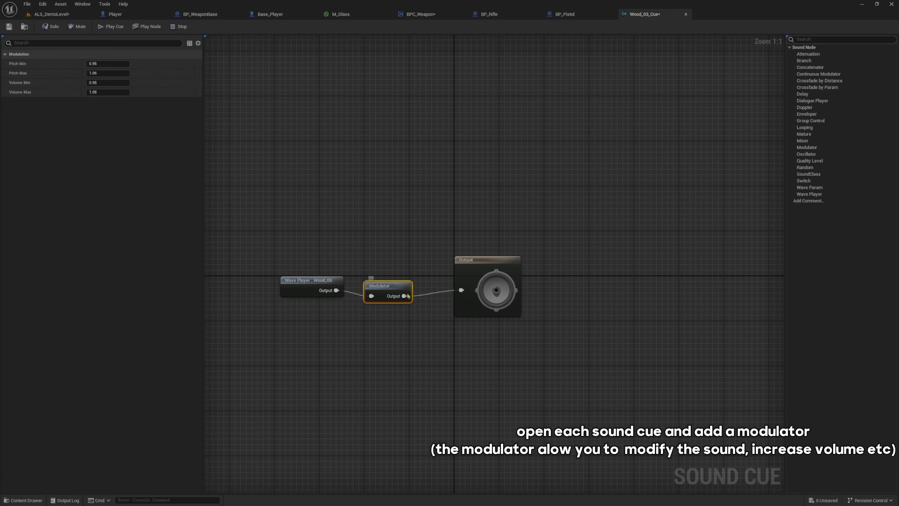
Step: In Metal_04_Cue, add a Modulator after the Wave Player and wire it to the Output
left_click(51, 14)
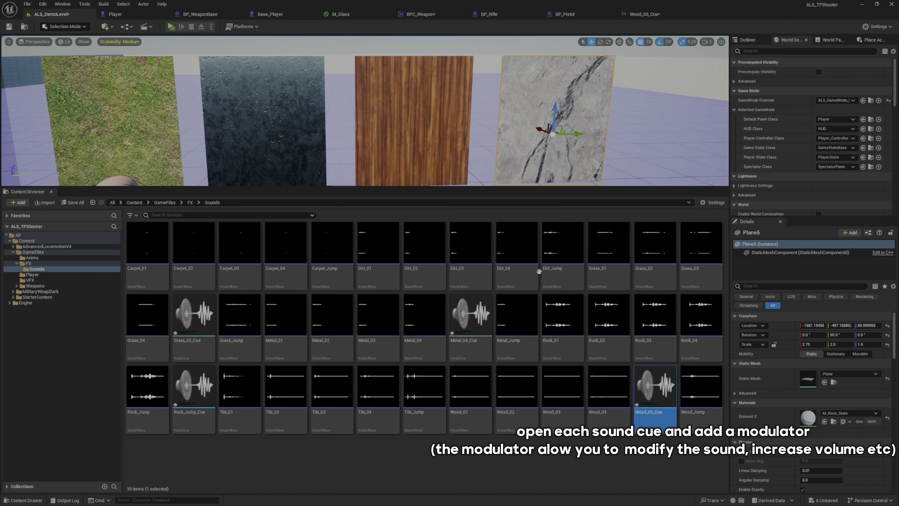
left_click(476, 346)
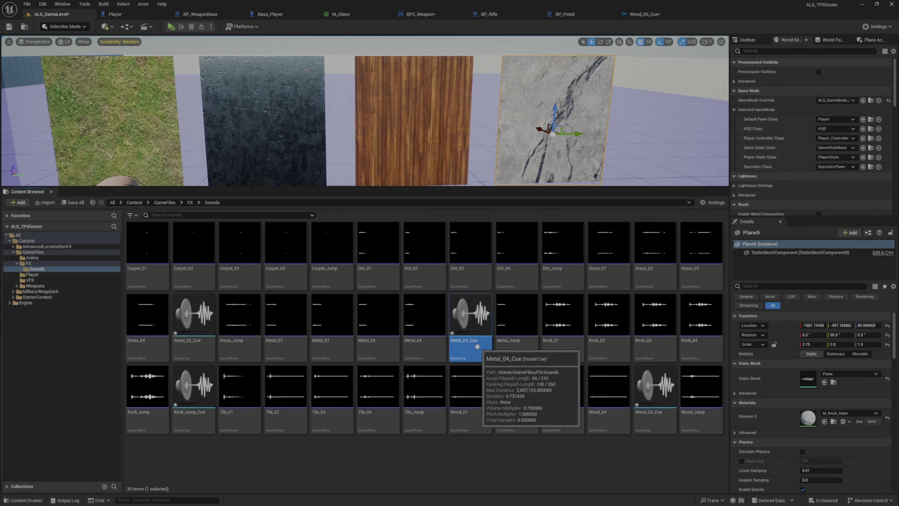
double_click(476, 346)
left_click_drag(462, 271, 466, 289)
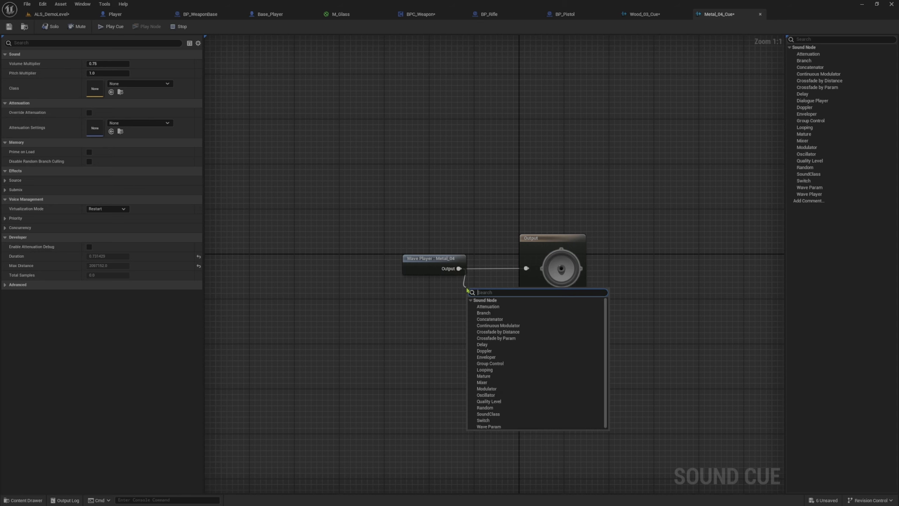
type("modu")
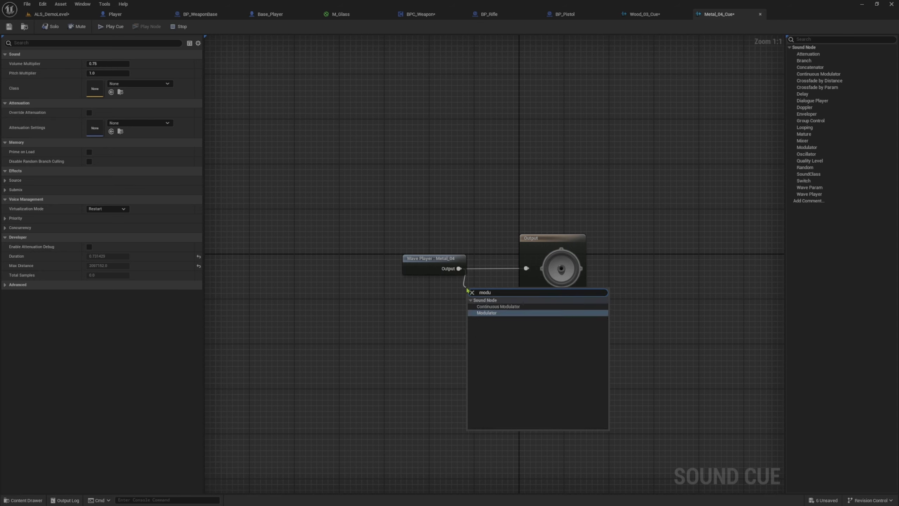
left_click(486, 313)
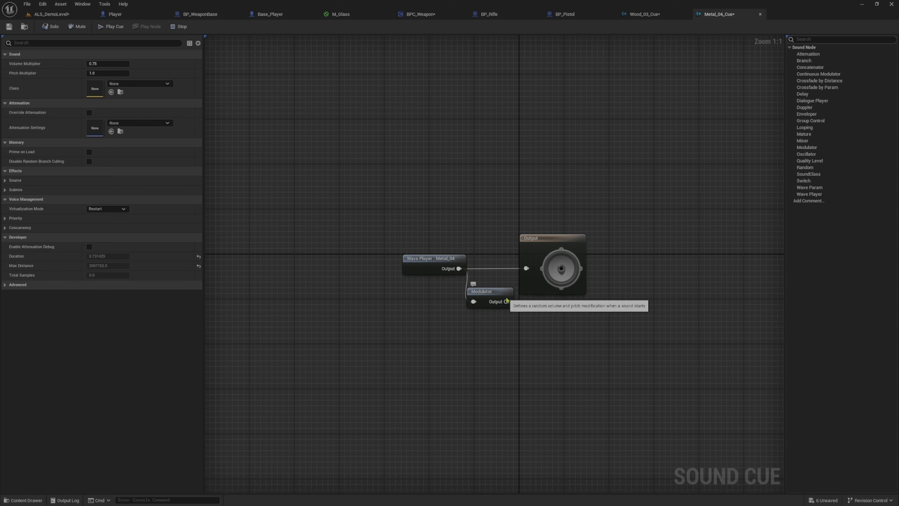
left_click(507, 298)
mouse_move(507, 297)
left_mouse_down()
mouse_move(490, 298)
mouse_move(525, 270)
left_mouse_up()
Step: Straighten Metal_04_Cue's three nodes into one aligned row
left_click_drag(453, 262, 417, 262)
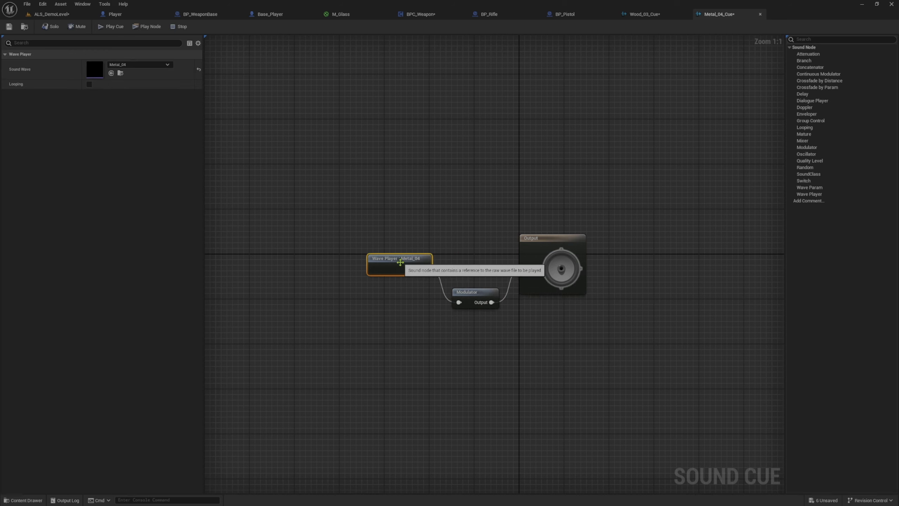
left_click_drag(358, 227, 593, 331)
key("q")
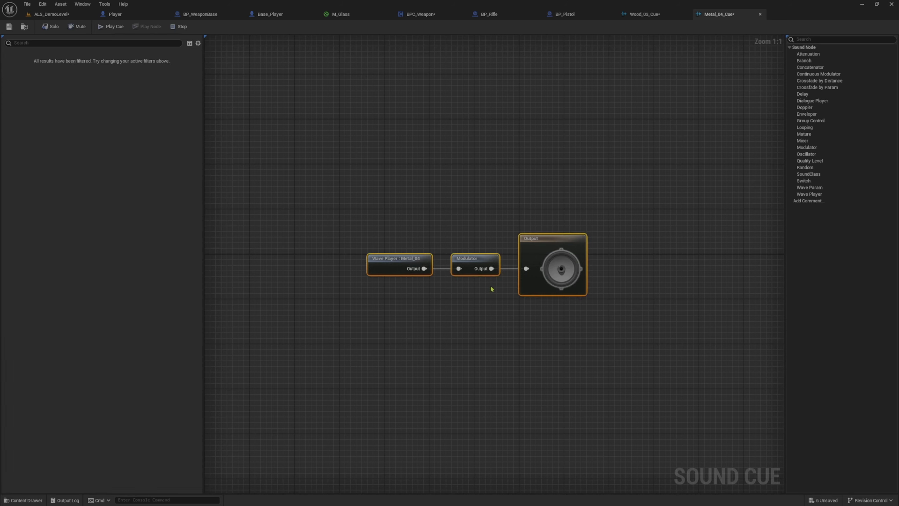
left_click(72, 17)
Step: Give Grass_02_Cue a Modulator between Wave Player and Output, aligned in one row
left_click(200, 349)
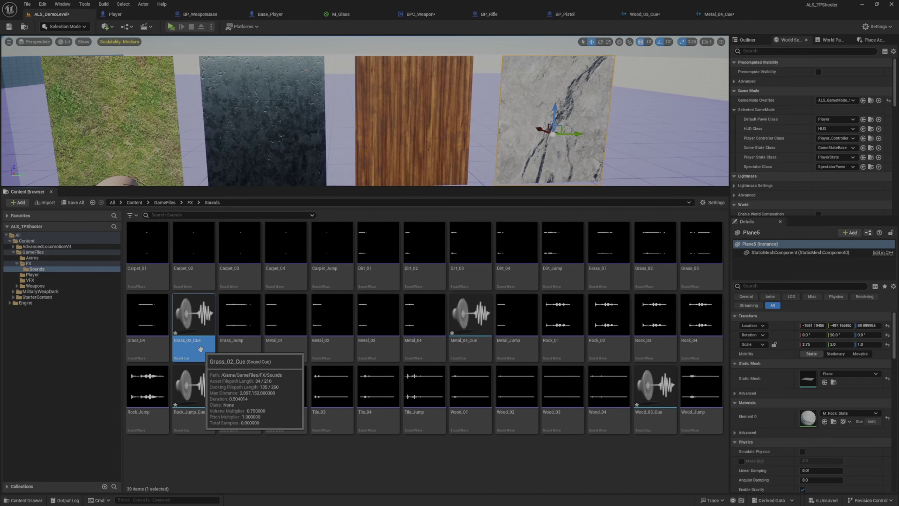
double_click(201, 349)
left_click(423, 269)
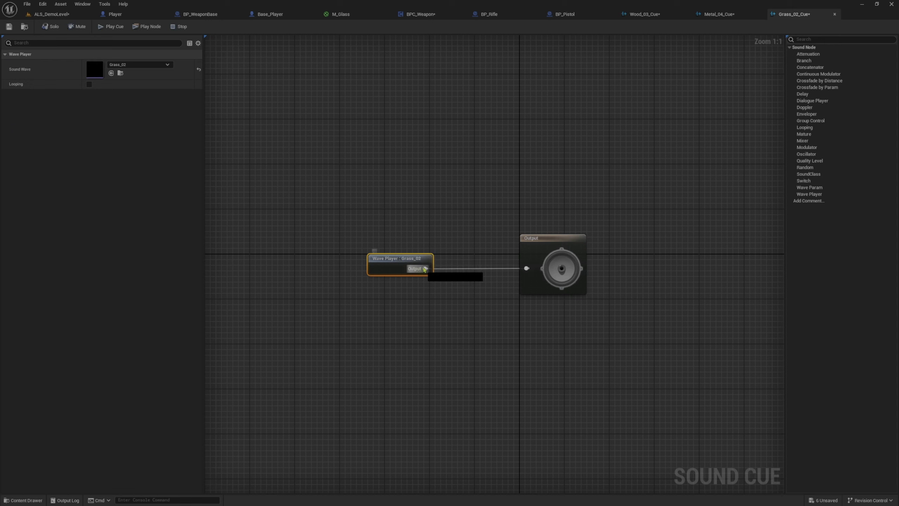
left_click_drag(424, 269, 457, 269)
type("modul")
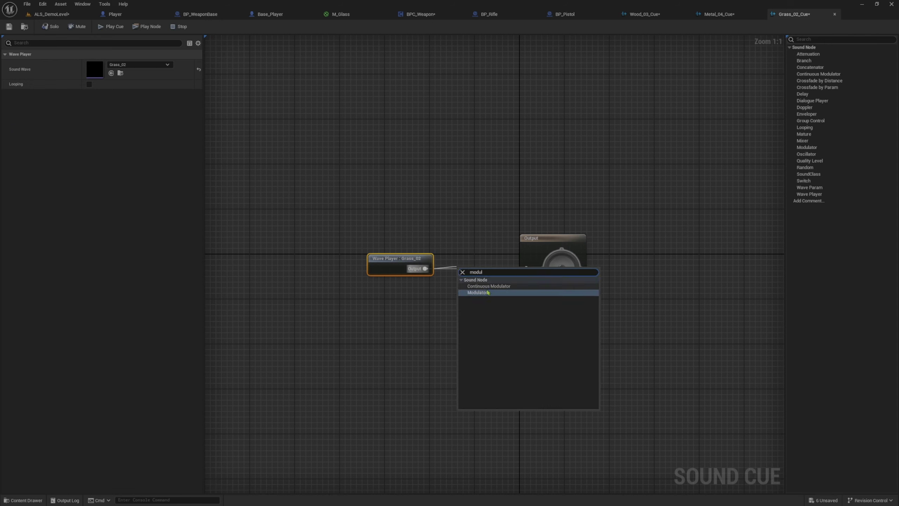
left_click(488, 292)
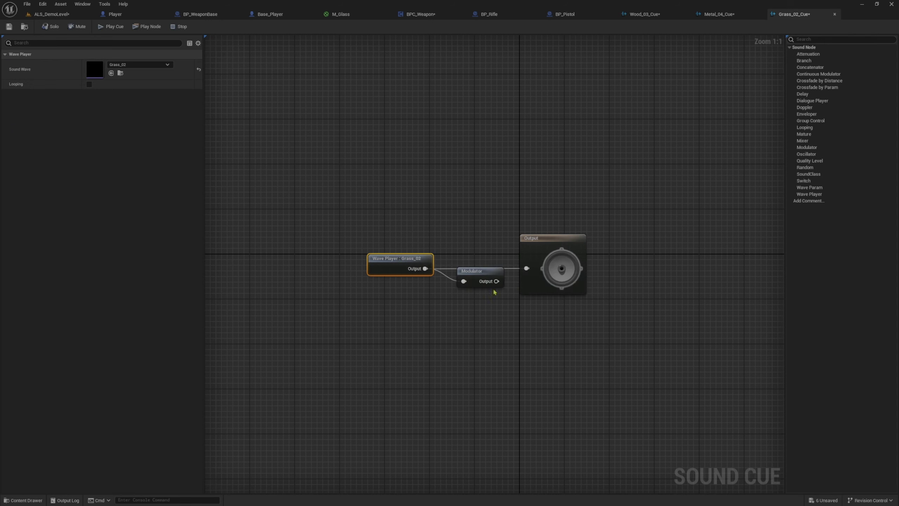
left_click_drag(497, 281, 522, 274)
left_click_drag(399, 239, 562, 307)
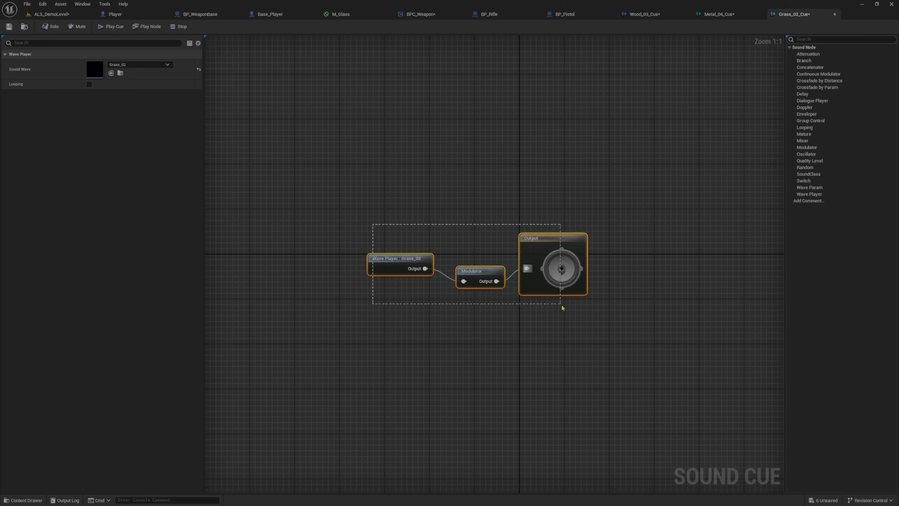
key("q")
left_click(505, 297)
left_click(481, 259)
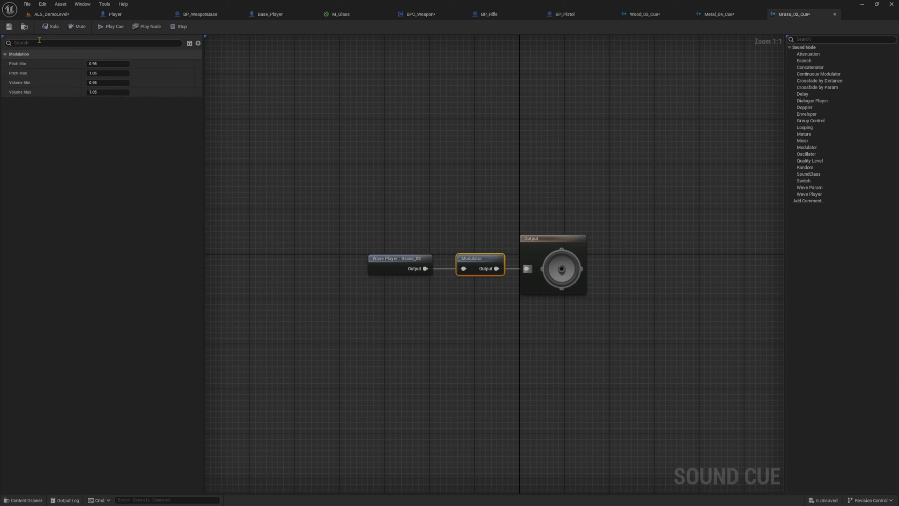
Step: Give Rock_Jump_Cue a Modulator between Wave Player and Output, with the nodes lined up
left_click(47, 16)
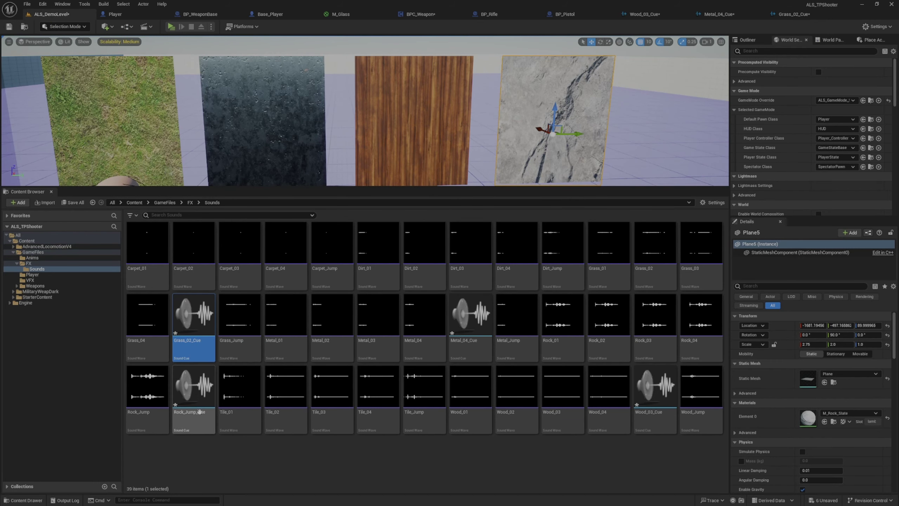
double_click(193, 391)
right_click_drag(267, 396, 354, 455)
left_click_drag(431, 258, 389, 258)
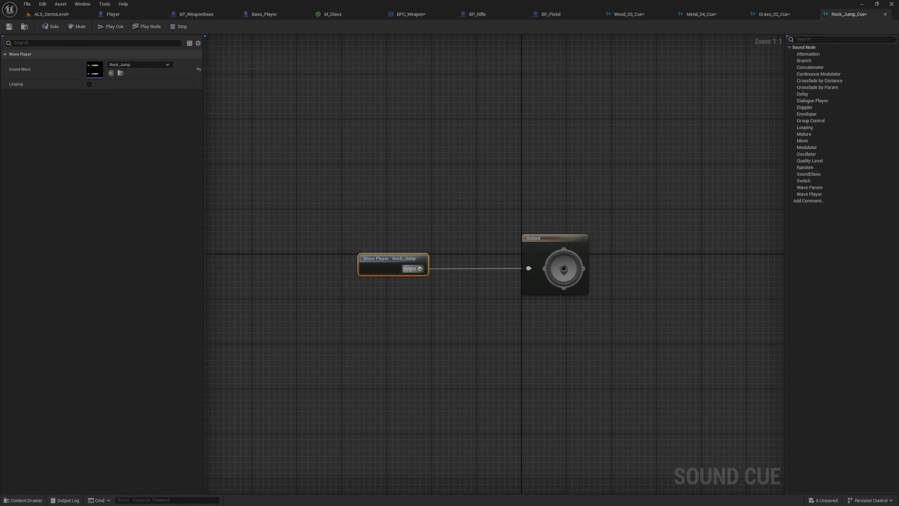
right_click(462, 272)
type("m")
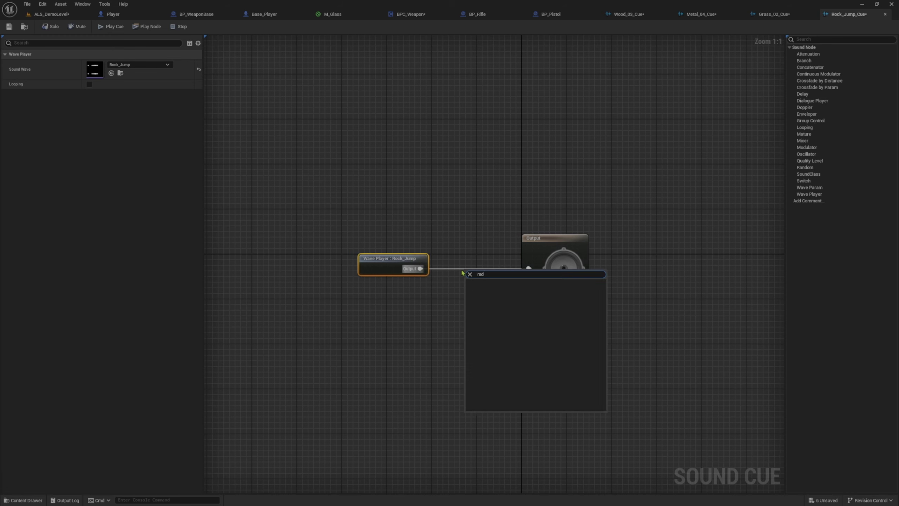
type("odu")
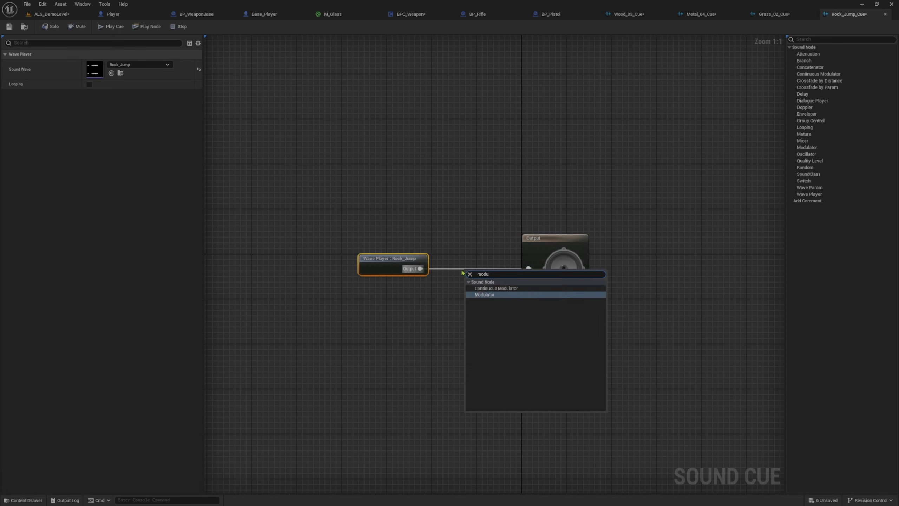
key("Return")
mouse_move(503, 283)
left_mouse_down()
mouse_move(528, 272)
mouse_move(494, 263)
left_mouse_up()
key("ctrl+a")
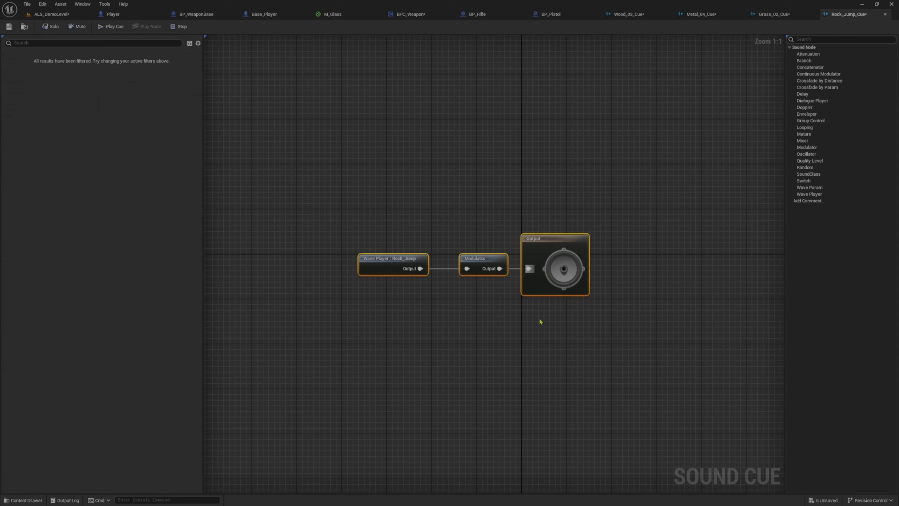
key("q")
left_click(480, 292)
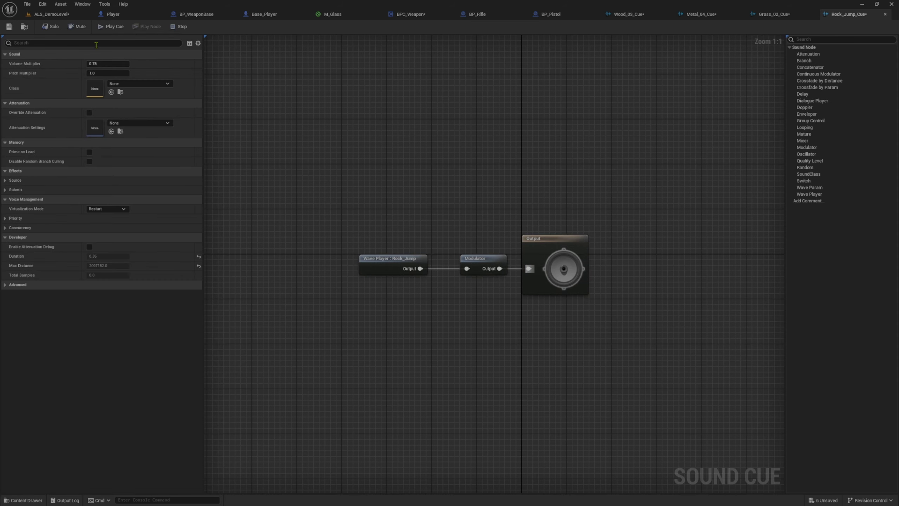
left_click(51, 15)
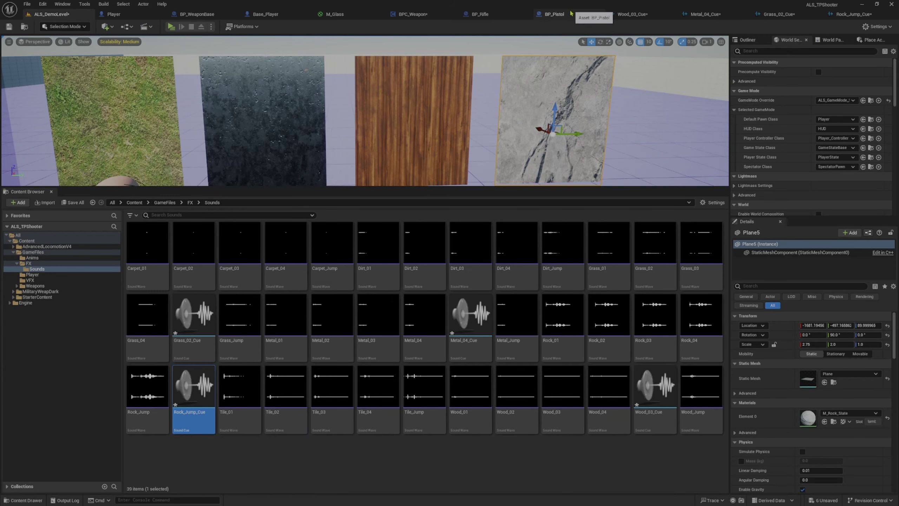
Step: Open the Impact VFX function from BPC_Weapon's Line Trace graph
left_click(557, 14)
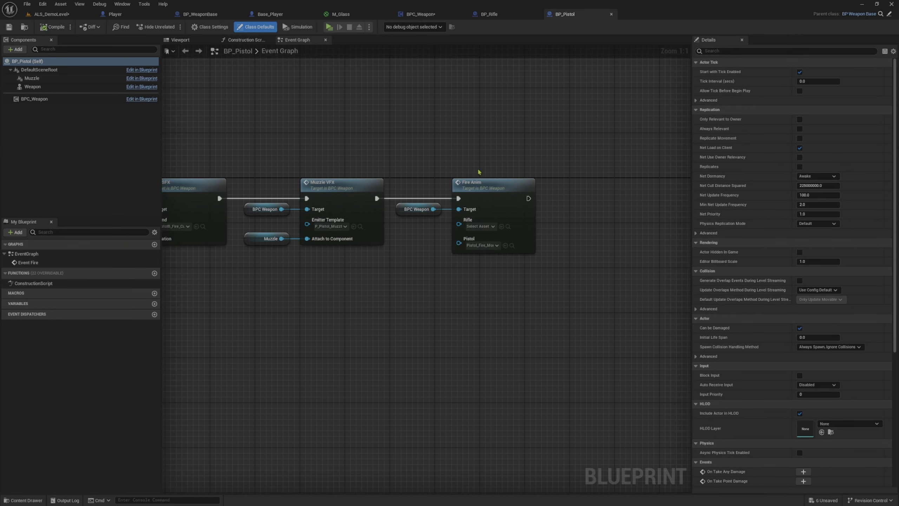
right_click_drag(351, 121, 461, 171)
left_click(420, 14)
mouse_move(319, 262)
right_mouse_down()
mouse_move(451, 268)
mouse_move(347, 303)
right_mouse_up()
double_click(407, 192)
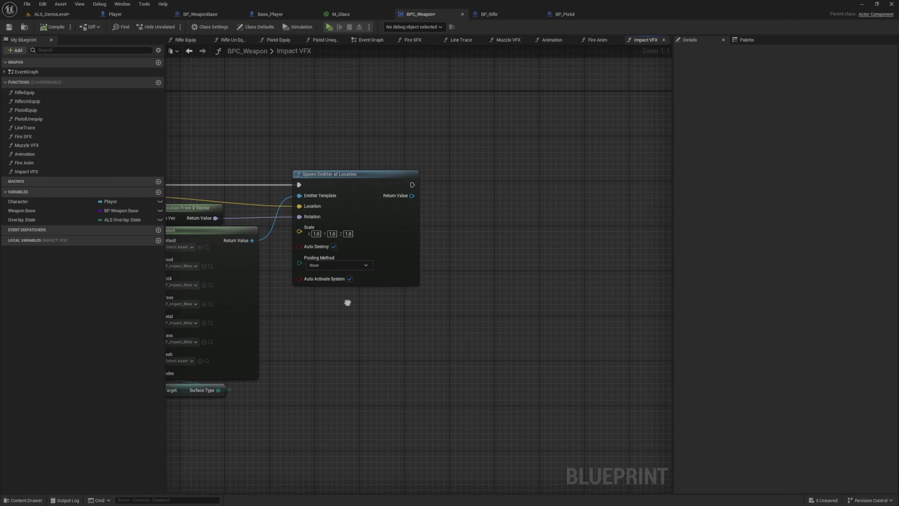
Step: Add a Spawn Sound Attached node off the emitter's Return Value and expand its advanced inputs
right_click_drag(467, 216, 454, 222)
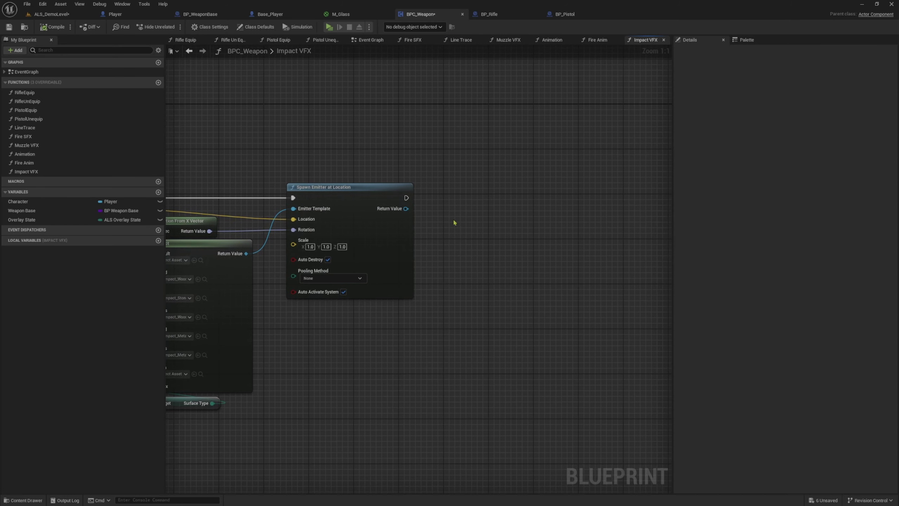
left_click_drag(406, 209, 456, 213)
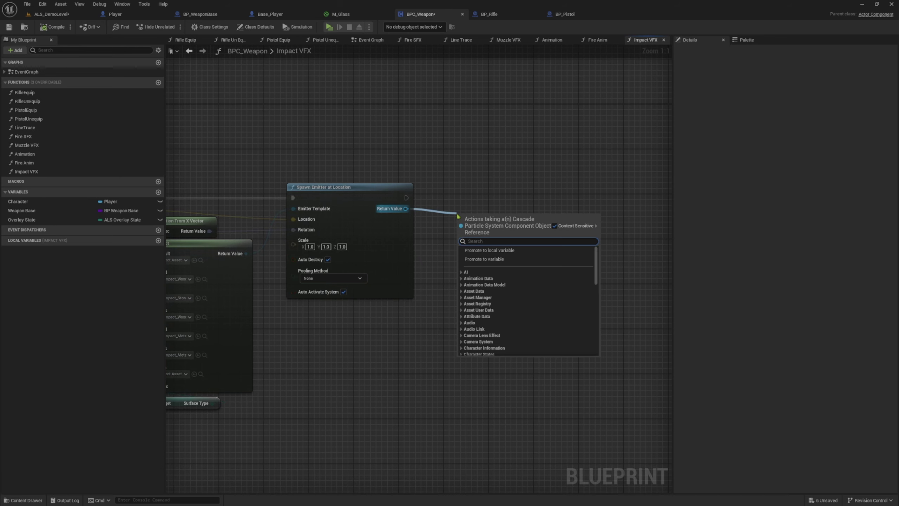
type("spawnso")
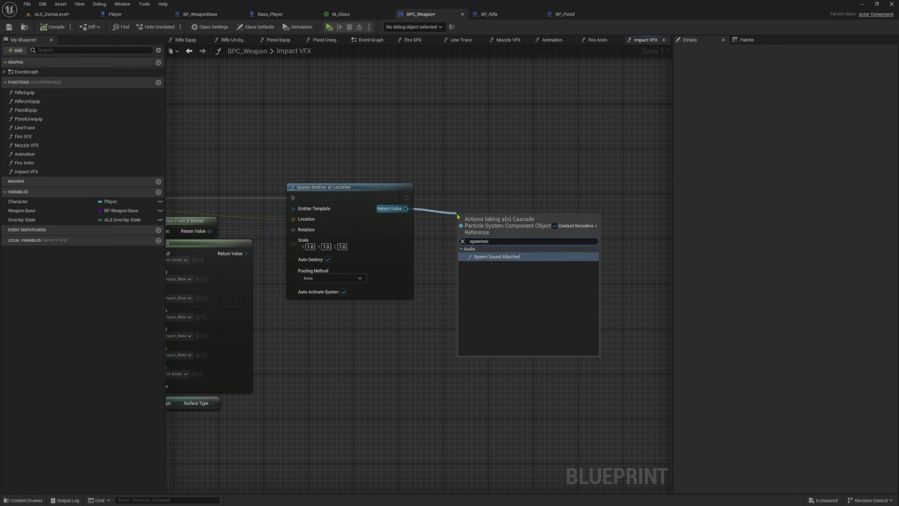
key("Return")
left_click_drag(505, 219, 499, 191)
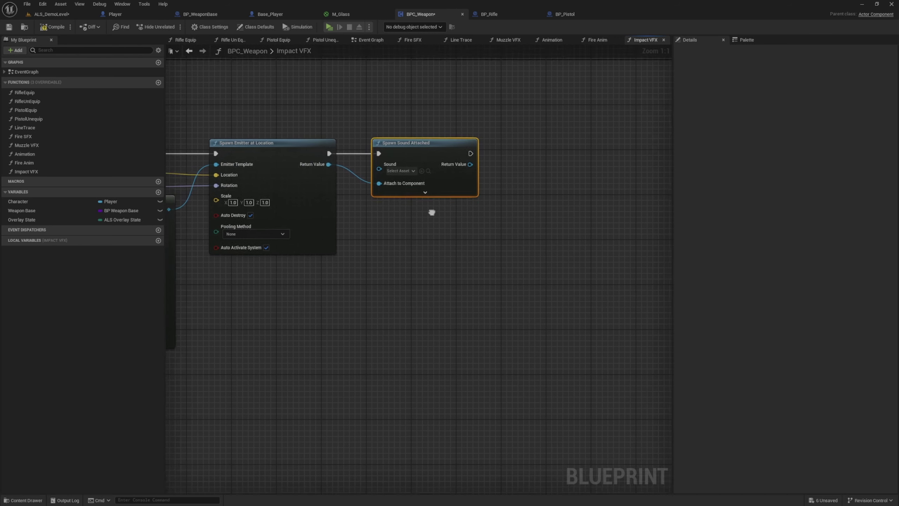
right_click_drag(502, 236, 401, 188)
left_click(401, 187)
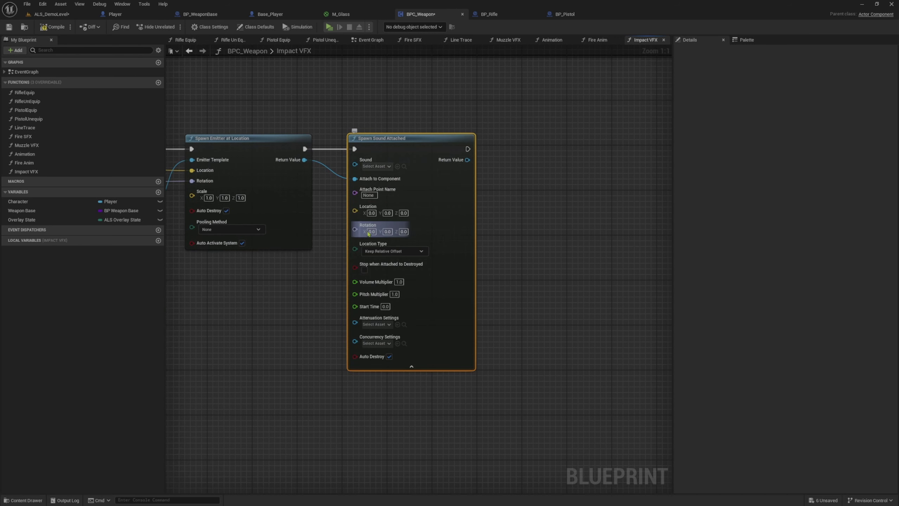
right_click_drag(334, 229, 358, 267)
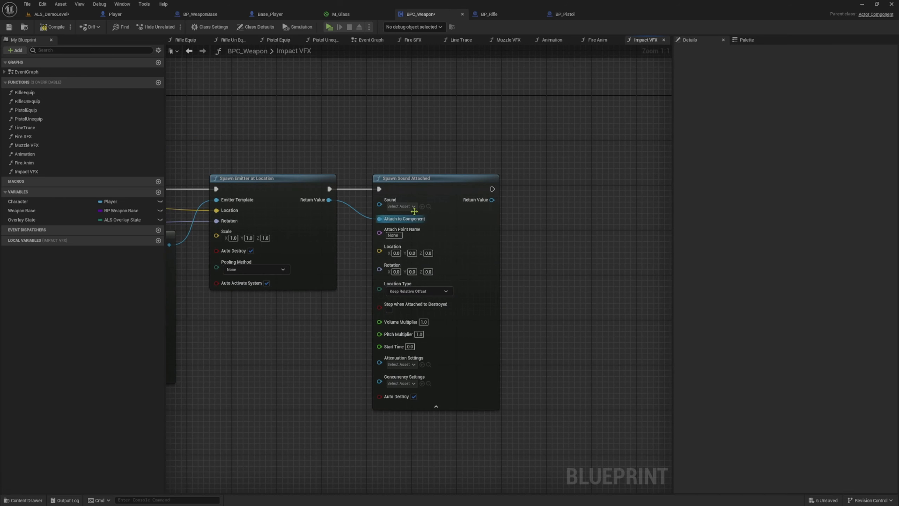
left_click_drag(416, 182, 471, 182)
right_click_drag(378, 252, 557, 286)
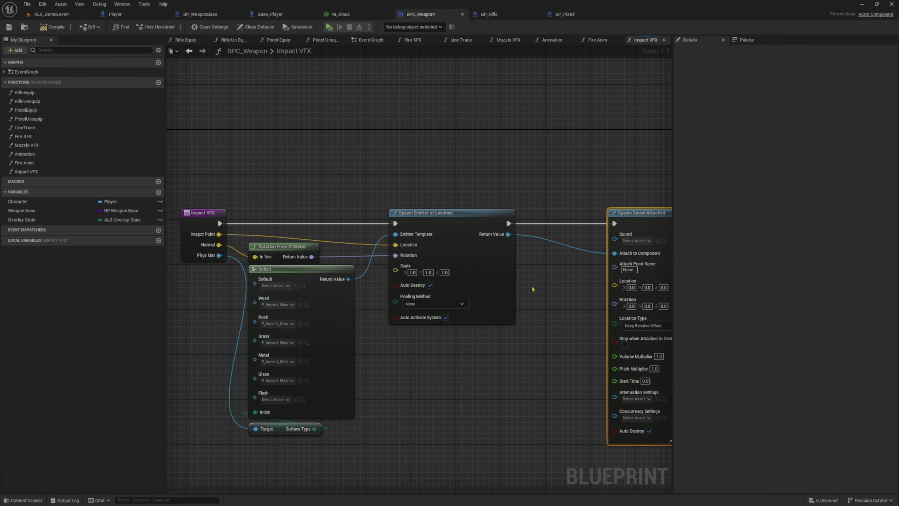
Step: Route Impact Point into the sound's Location through three aligned reroute points
double_click(346, 243)
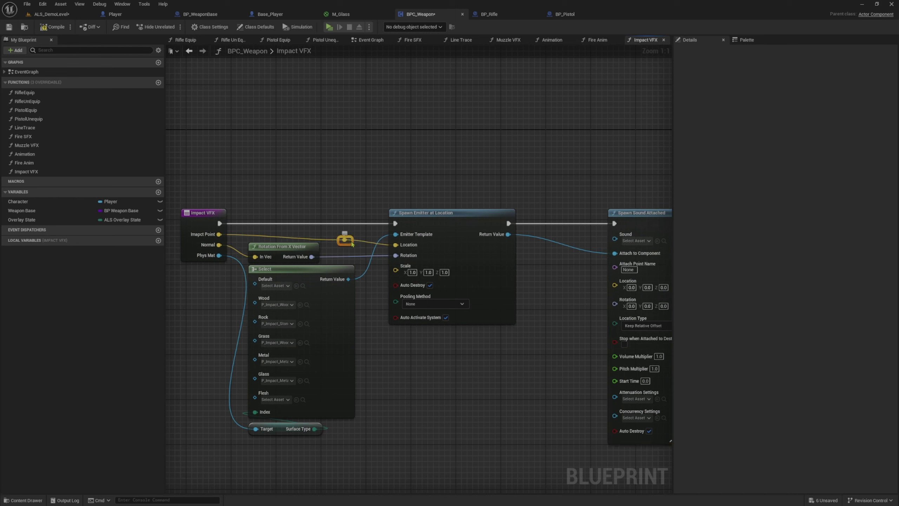
mouse_move(352, 243)
left_mouse_down()
mouse_move(374, 202)
mouse_move(615, 280)
left_mouse_up()
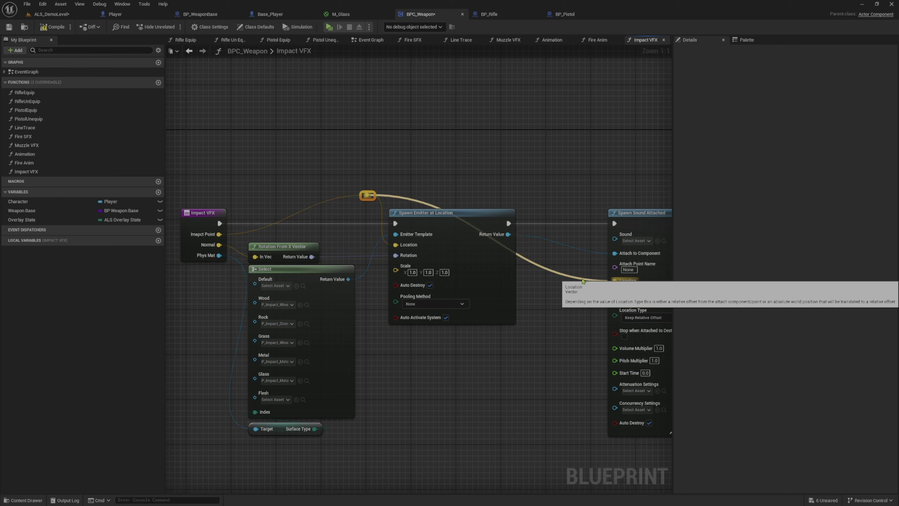
double_click(582, 273)
left_click_drag(583, 273, 585, 214)
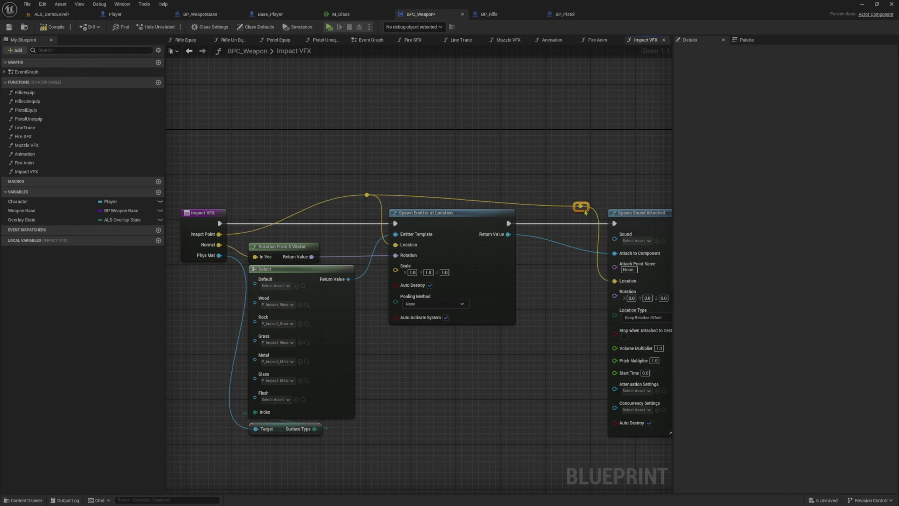
left_click_drag(585, 212, 587, 210)
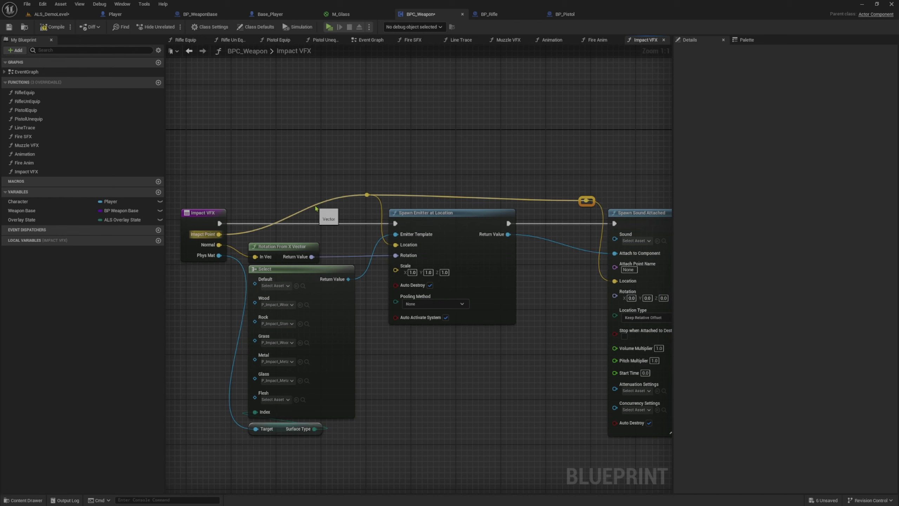
double_click(315, 205)
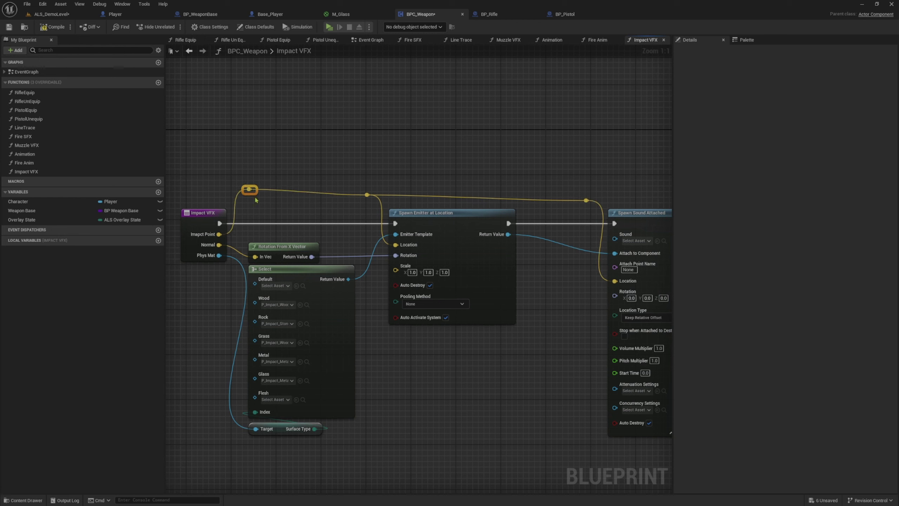
left_click_drag(241, 181, 608, 207)
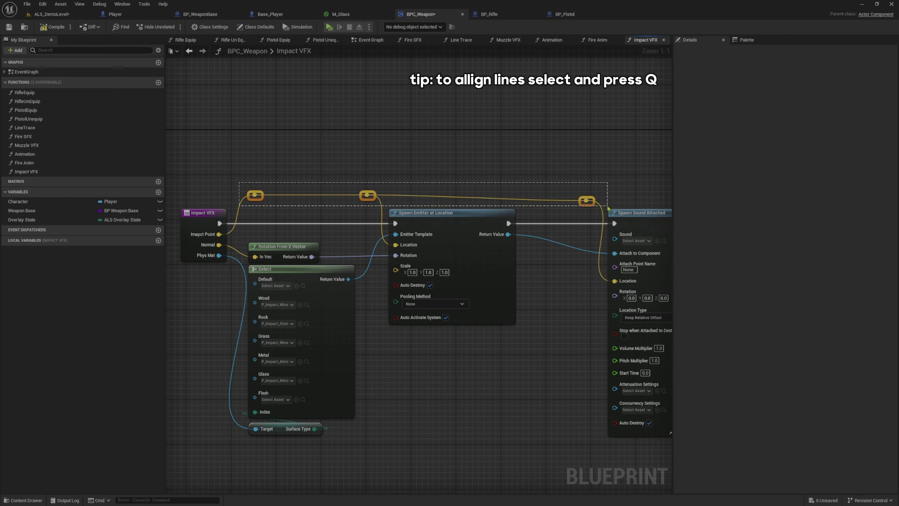
key("q")
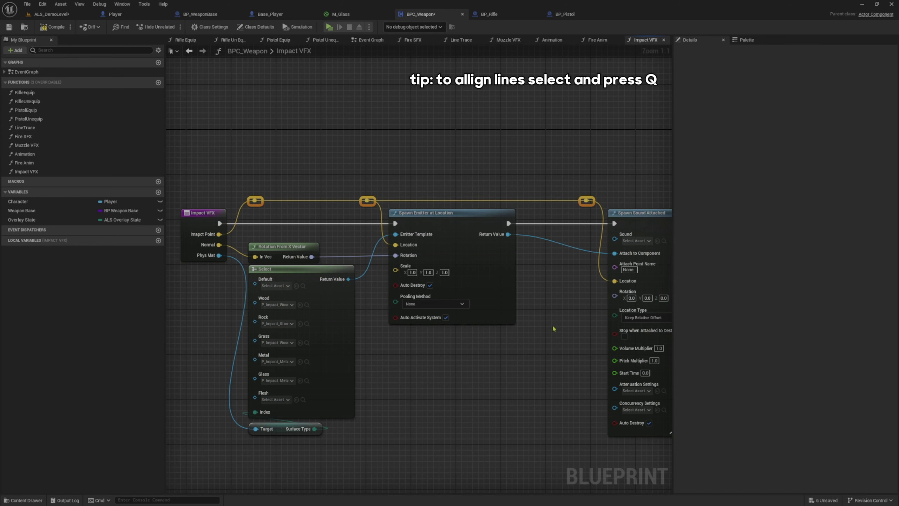
Step: Feed the impact rotation through a reroute point into the sound's Rotation input
right_click_drag(553, 327, 498, 307)
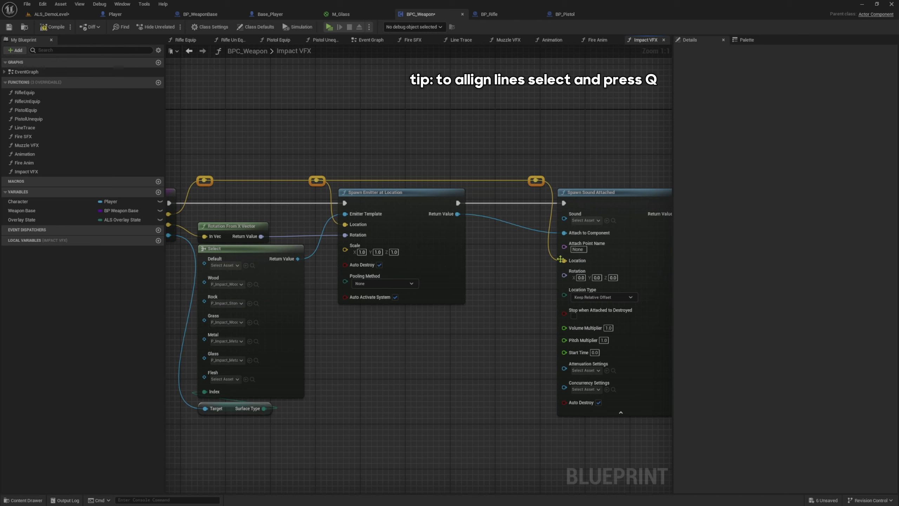
mouse_move(564, 275)
left_mouse_down()
mouse_move(407, 257)
mouse_move(499, 264)
left_mouse_up()
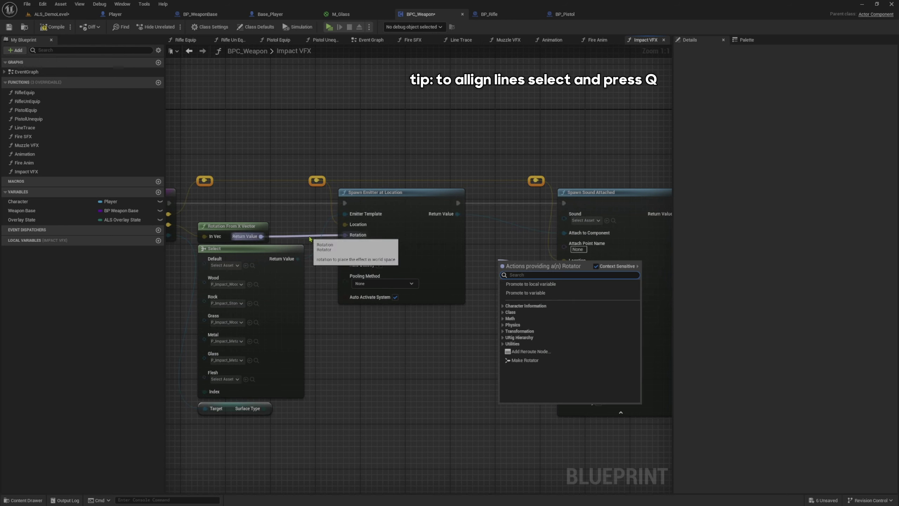
left_click(279, 237, "alt")
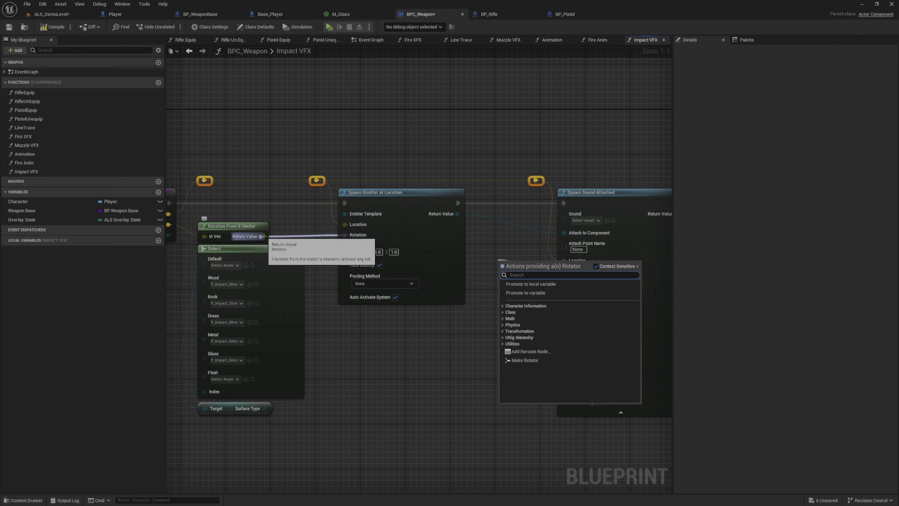
double_click(307, 240)
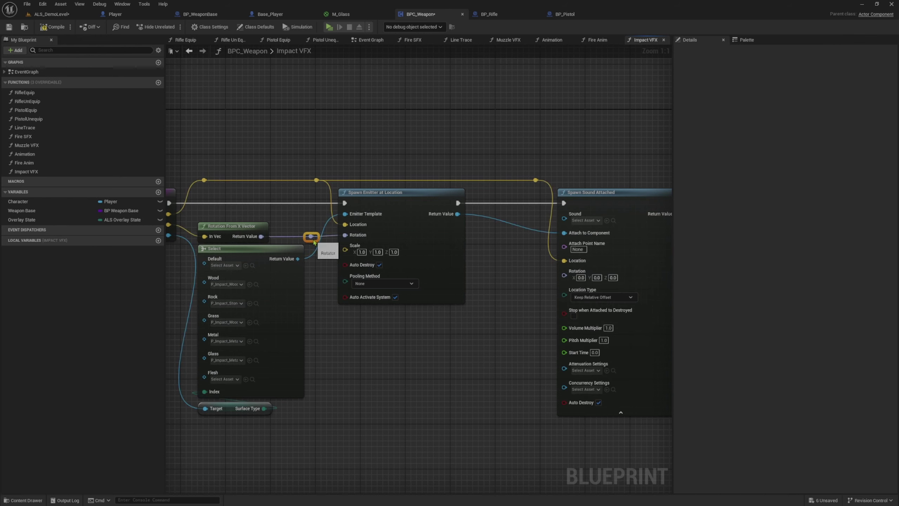
left_click_drag(311, 237, 563, 277)
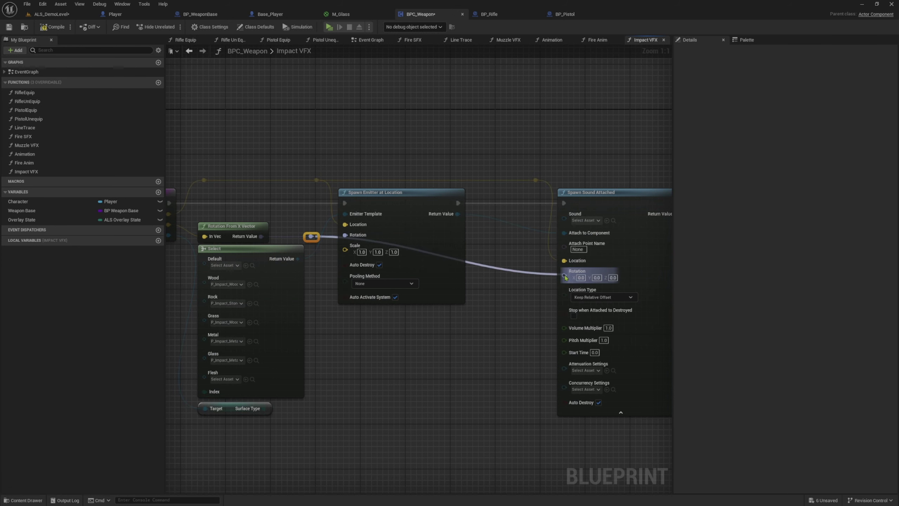
right_click_drag(565, 277, 536, 238)
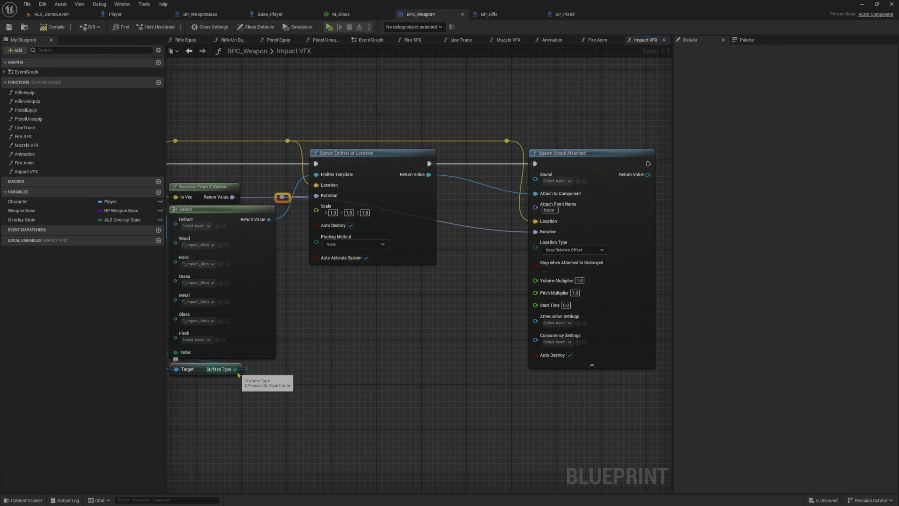
Step: Add a Select on Surface Type feeding the Spawn Sound Attached Sound input, placed beside the emitter
left_click_drag(235, 369, 381, 340)
type("se")
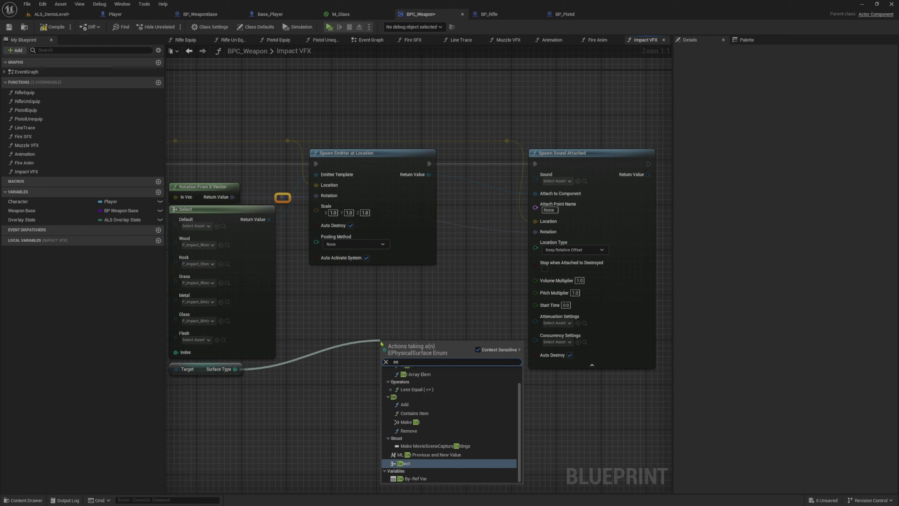
left_click(434, 464)
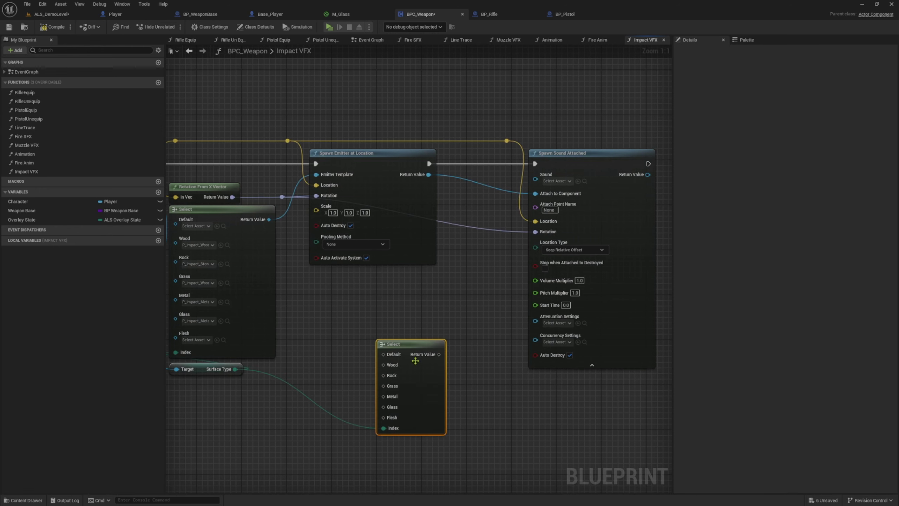
left_click_drag(416, 360, 466, 310)
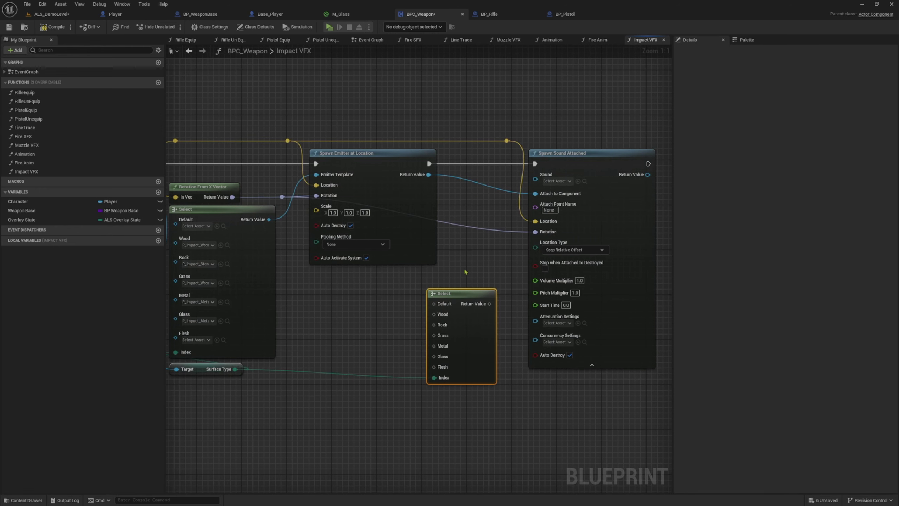
right_click_drag(465, 271, 458, 279)
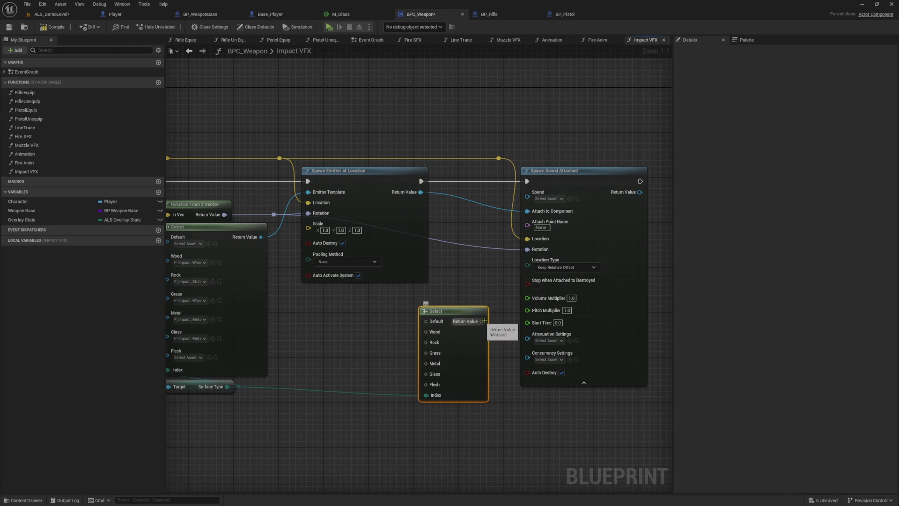
mouse_move(484, 321)
left_mouse_down()
mouse_move(527, 196)
mouse_move(560, 224)
left_mouse_up()
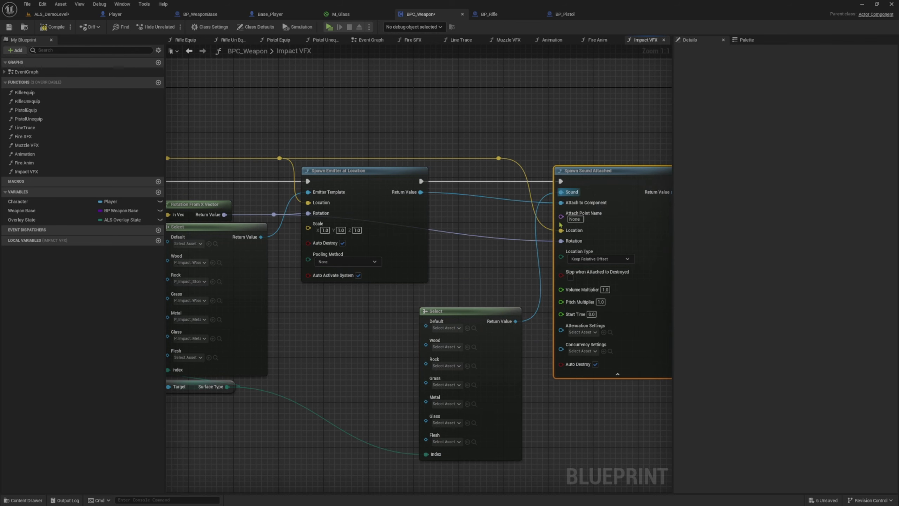
mouse_move(492, 307)
left_mouse_down()
mouse_move(508, 290)
mouse_move(505, 255)
left_mouse_up()
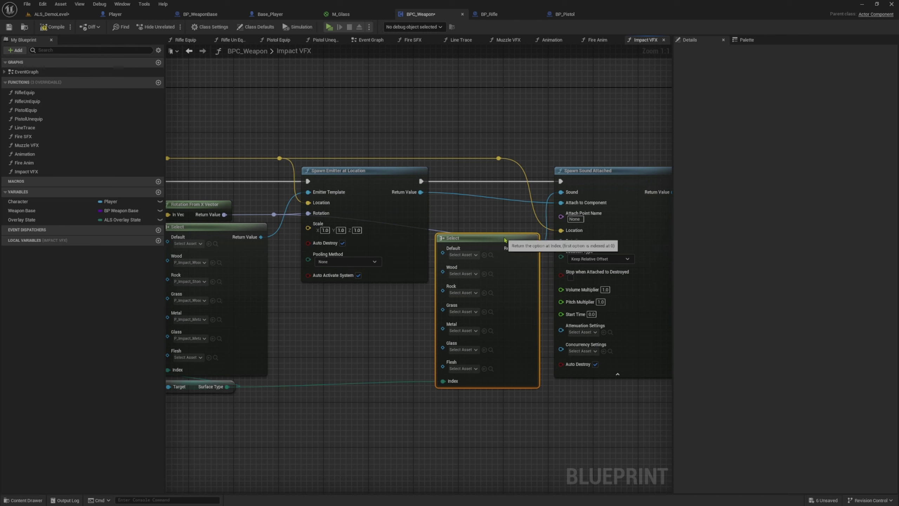
left_click_drag(505, 240, 504, 246)
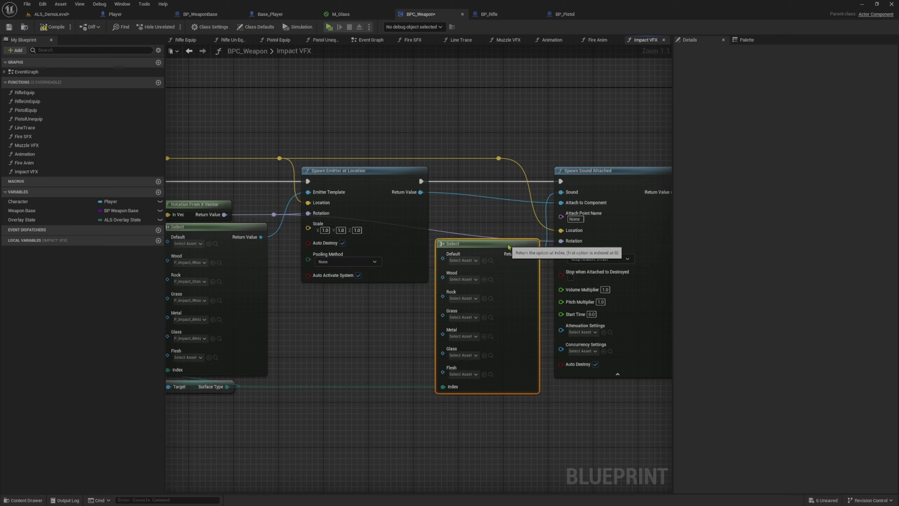
Step: Add two reroute points on the rotation wire and tidy the graph around the sound Select
double_click(466, 234)
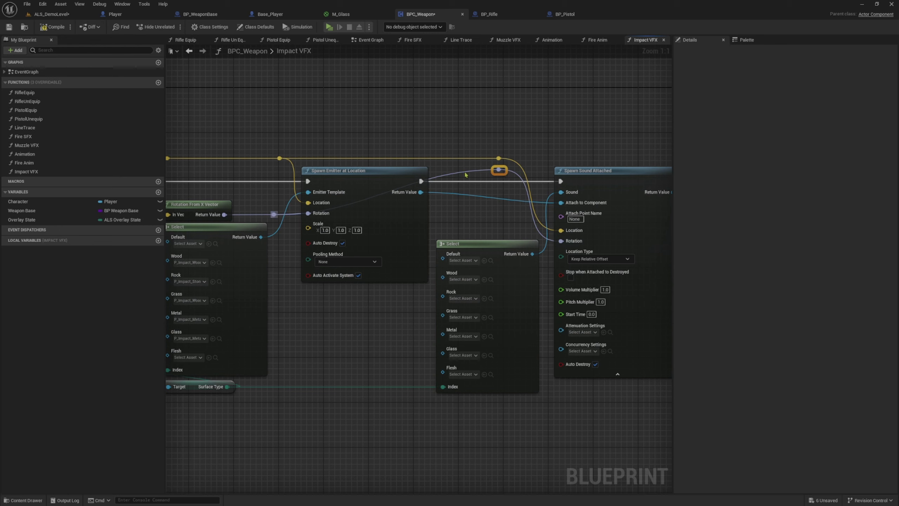
double_click(465, 172)
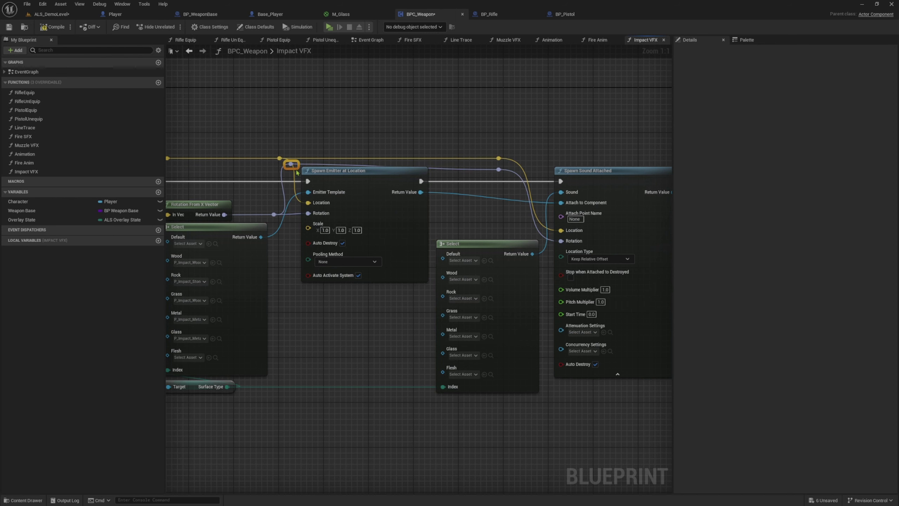
right_click_drag(275, 147, 329, 164)
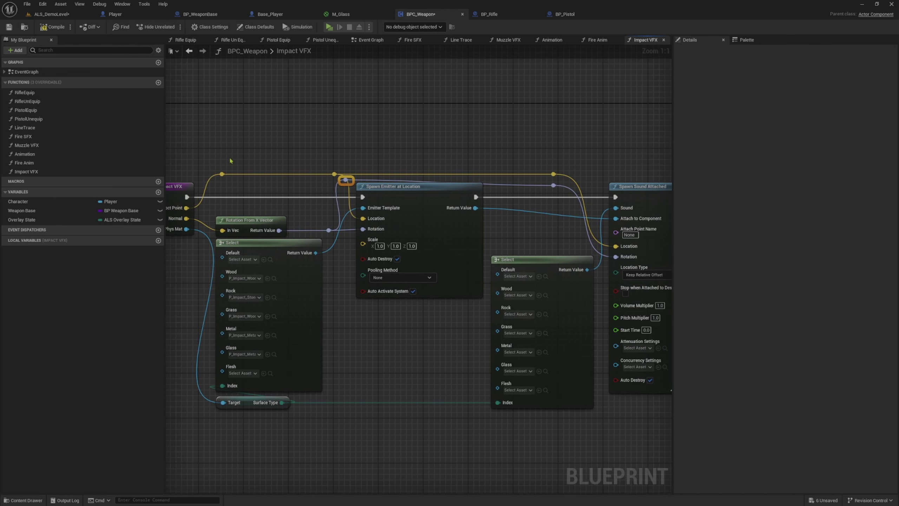
left_click_drag(561, 179, 561, 172)
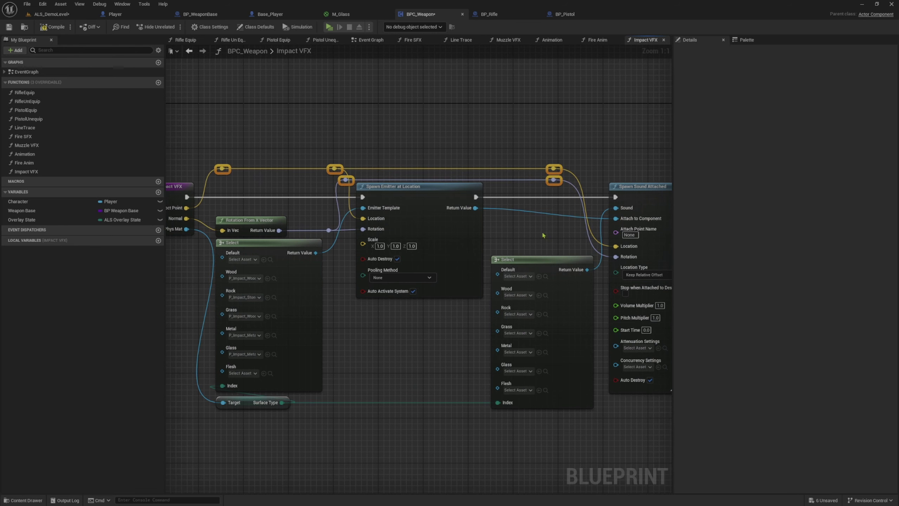
right_click_drag(544, 236, 433, 213)
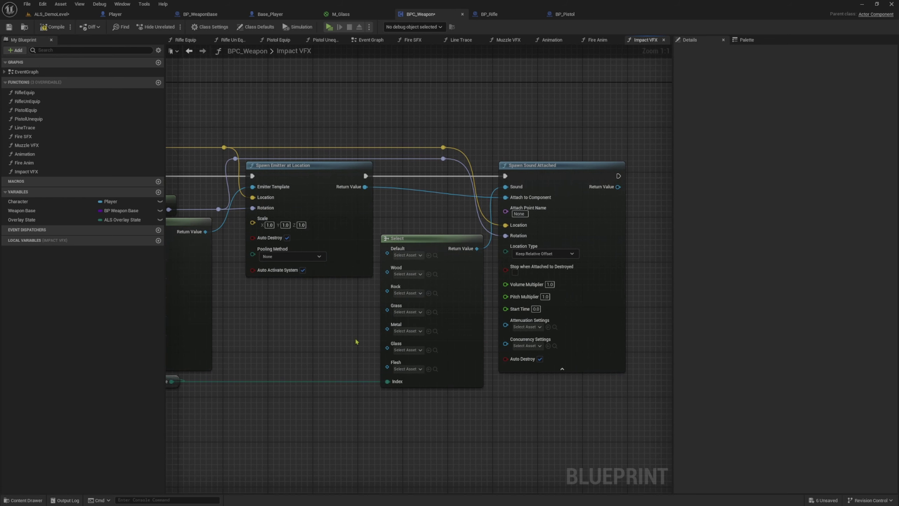
right_click_drag(356, 342, 291, 306)
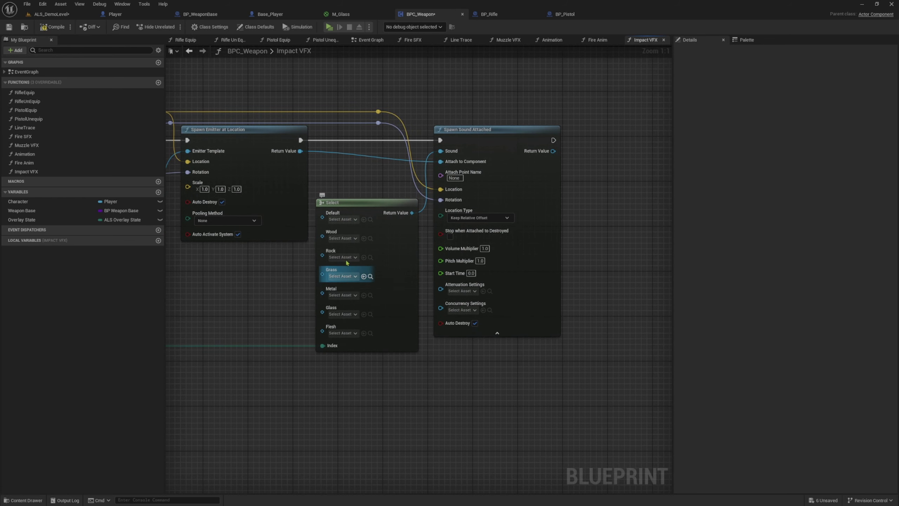
Step: Assign Wood_03_Cue to the Wood slot and Rock_Jump_Cue to the Rock slot
left_click(348, 239)
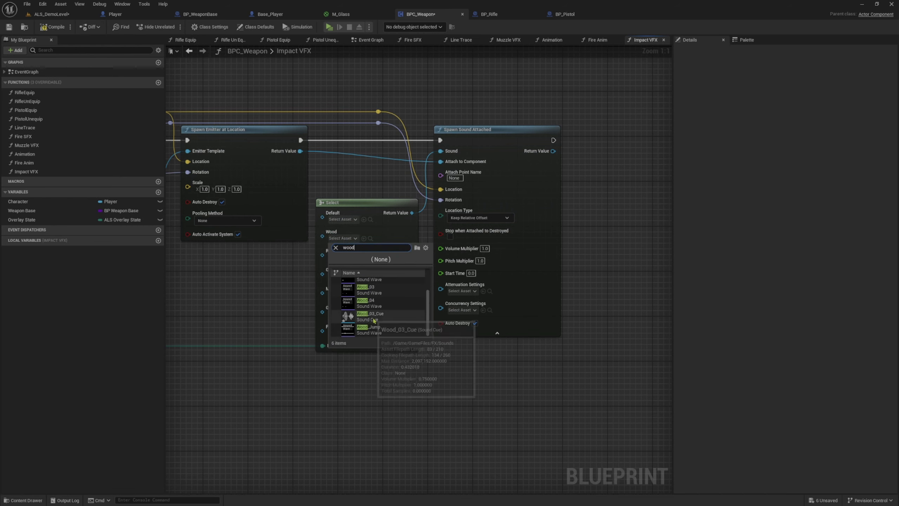
left_click(382, 335)
left_click(344, 257)
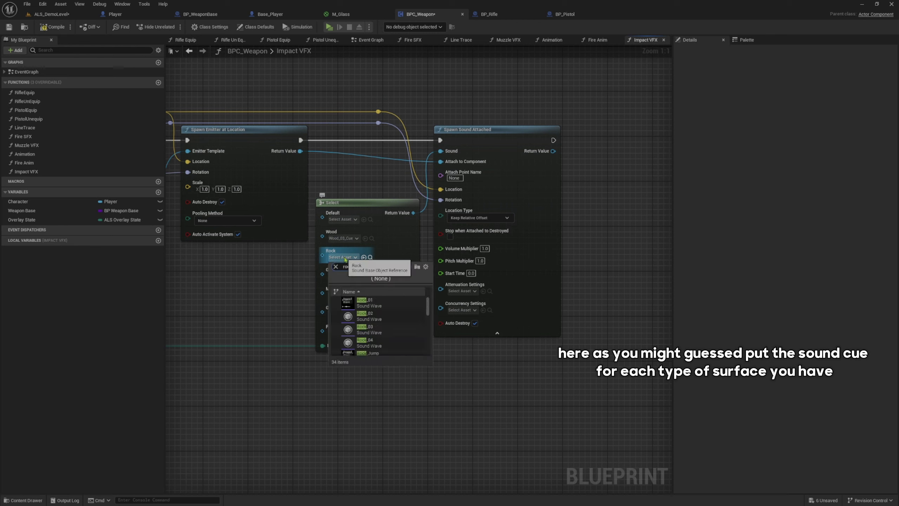
scroll(383, 329, "down", 2)
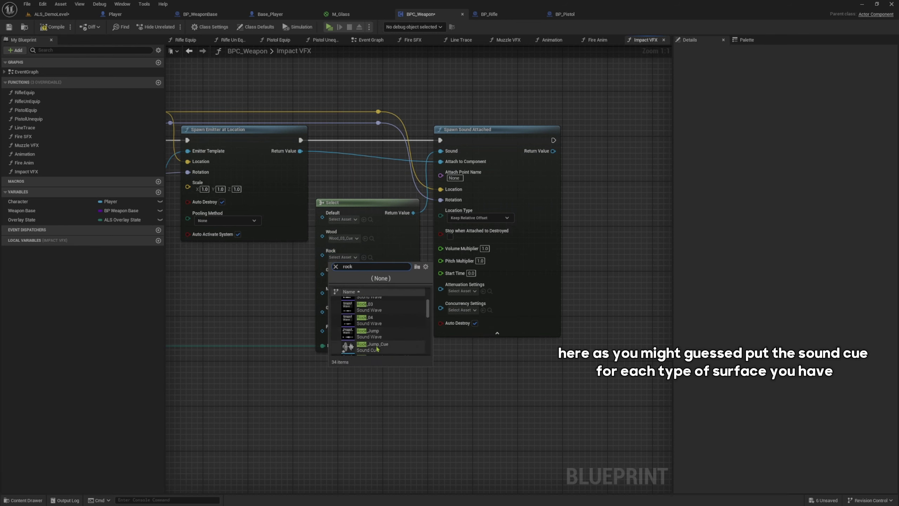
left_click(370, 343)
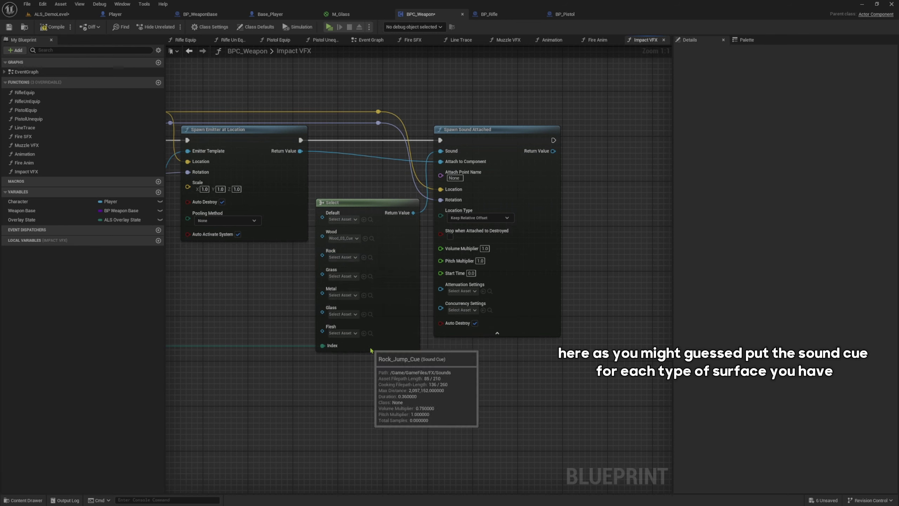
Step: Assign Grass_02_Cue to the Grass slot and Metal_04_Cue to the Metal slot
left_click(342, 276)
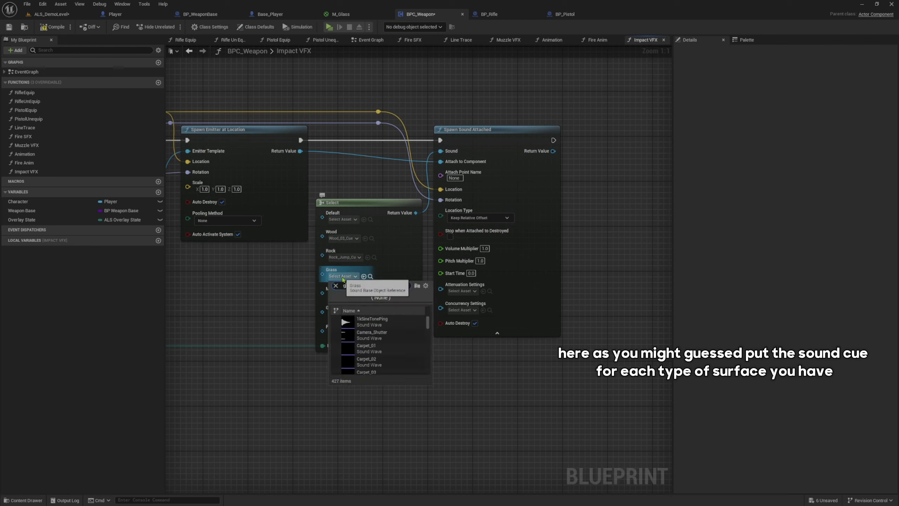
type("ras")
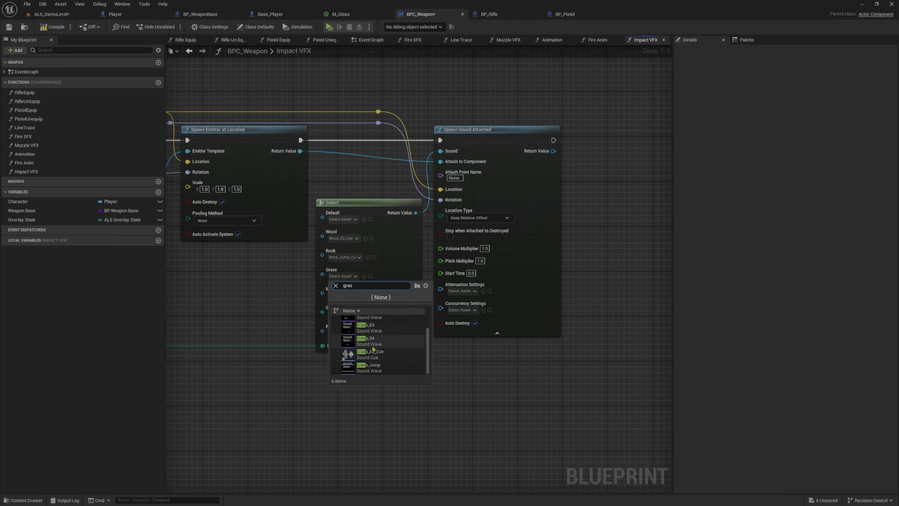
left_click(369, 353)
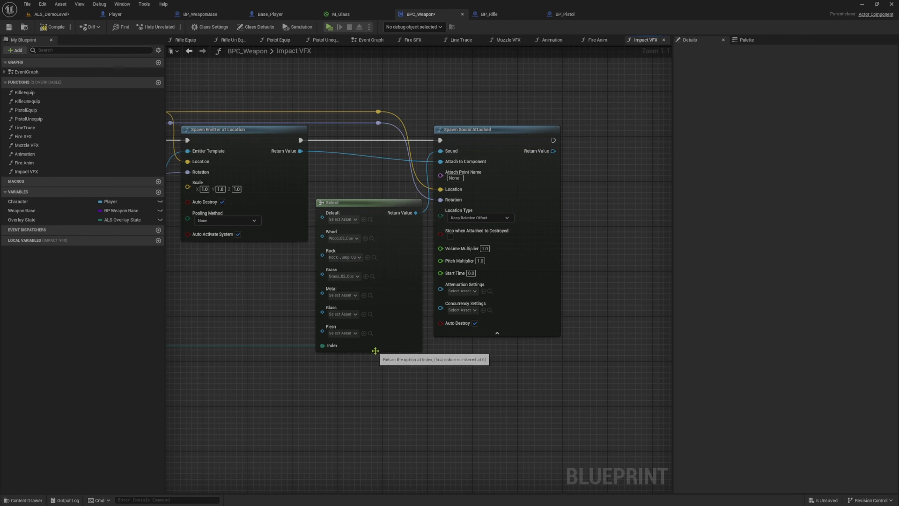
left_click(352, 299)
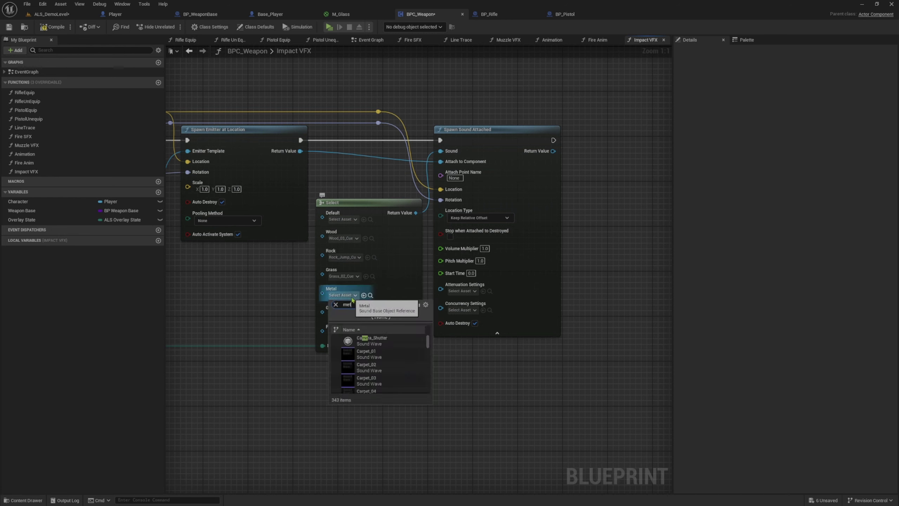
type("a")
scroll(378, 368, "down", 1)
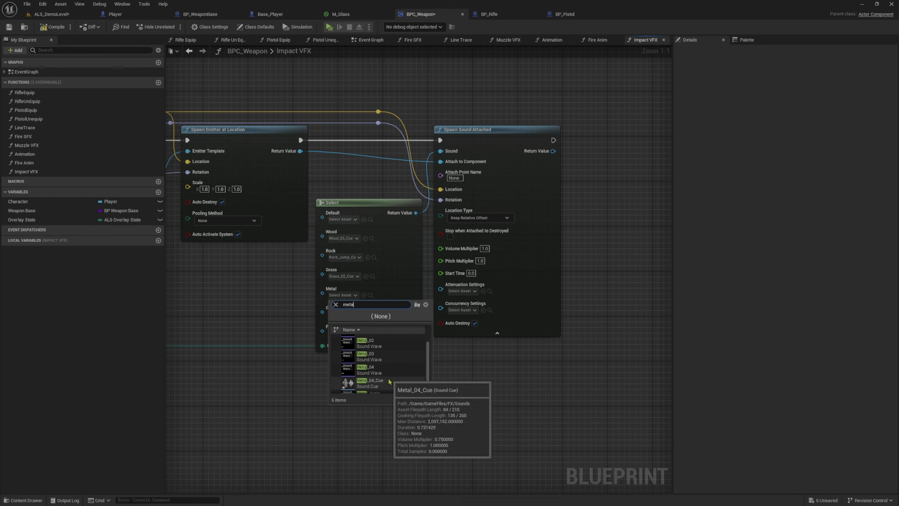
left_click(370, 382)
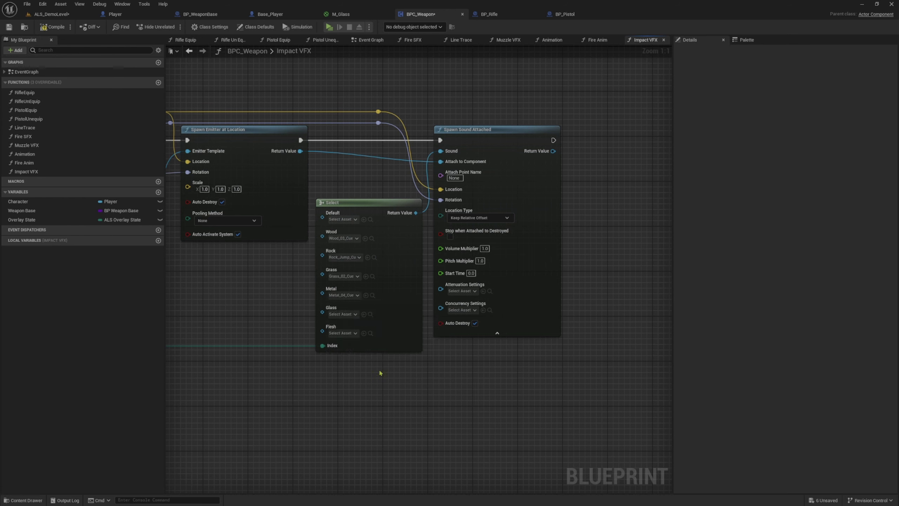
Step: Leave the Glass sound slot empty
left_click(346, 314)
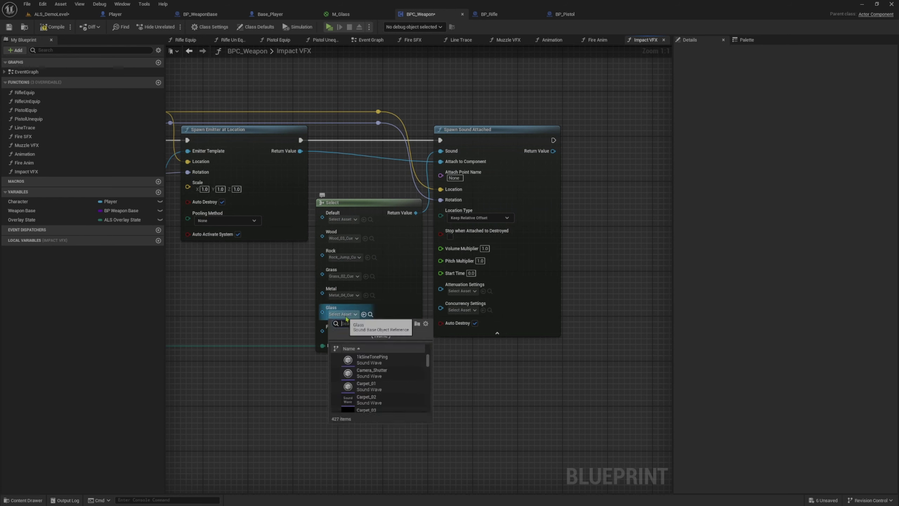
type("s")
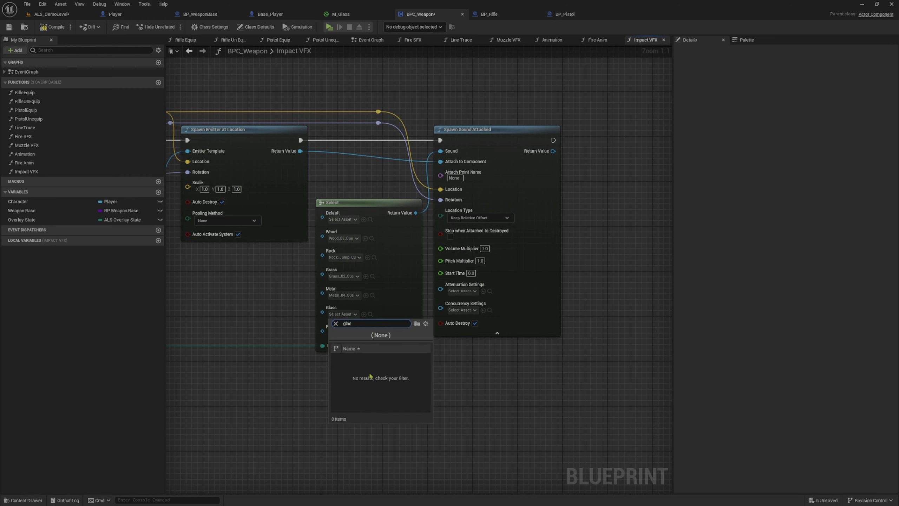
left_click(285, 302)
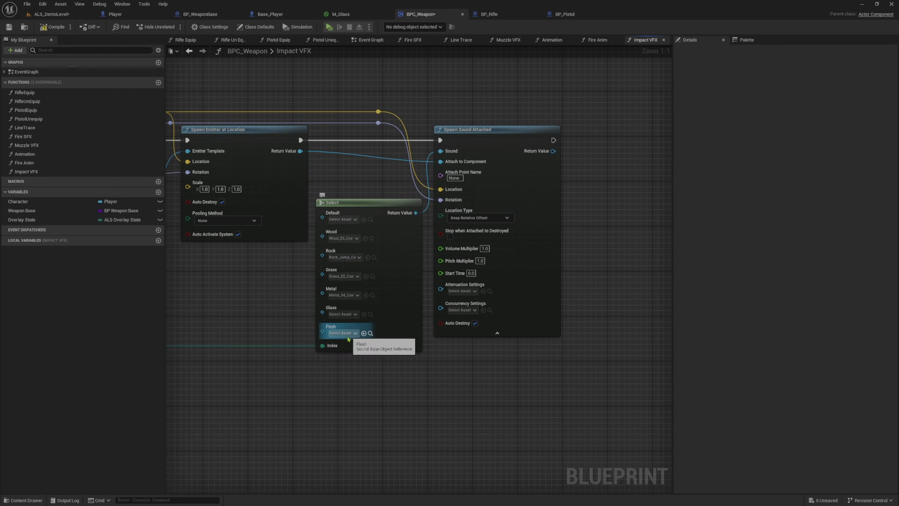
mouse_move(269, 281)
right_mouse_down()
mouse_move(344, 343)
mouse_move(365, 302)
right_mouse_up()
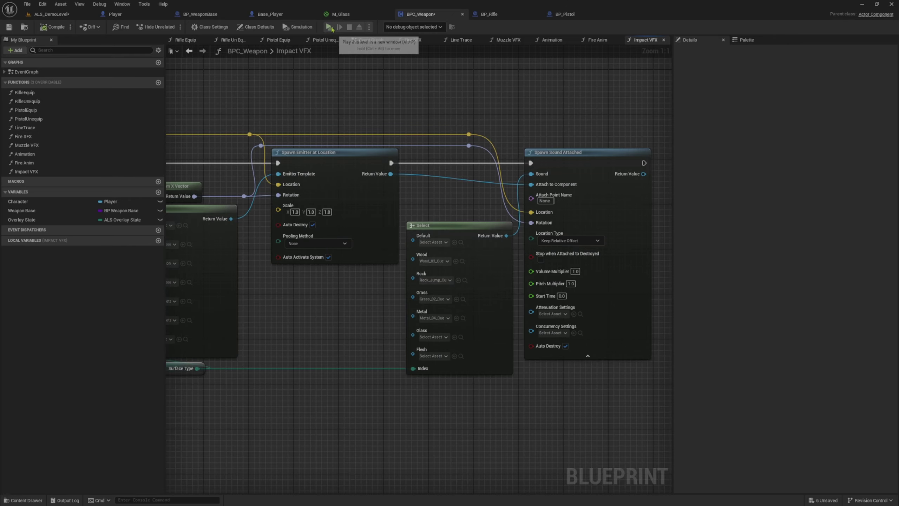
left_click(329, 27)
left_click(365, 153)
key("w")
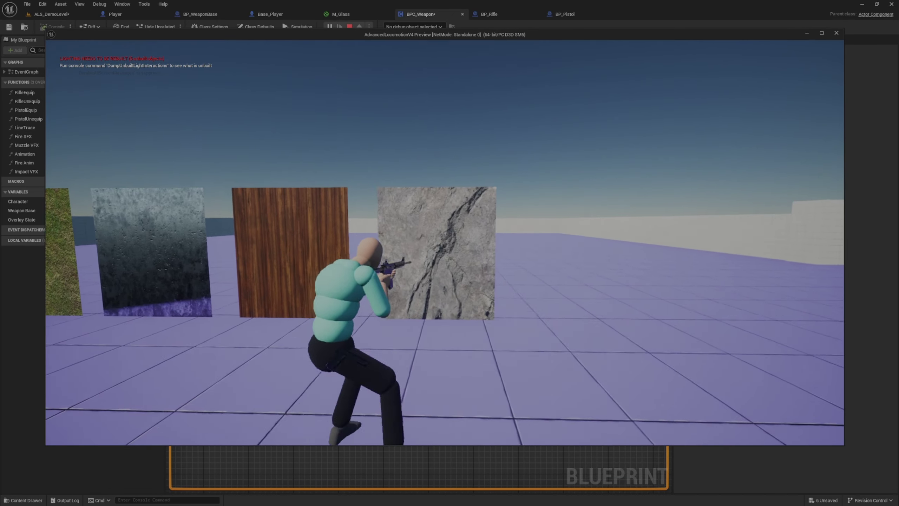
left_click(445, 242)
key("c")
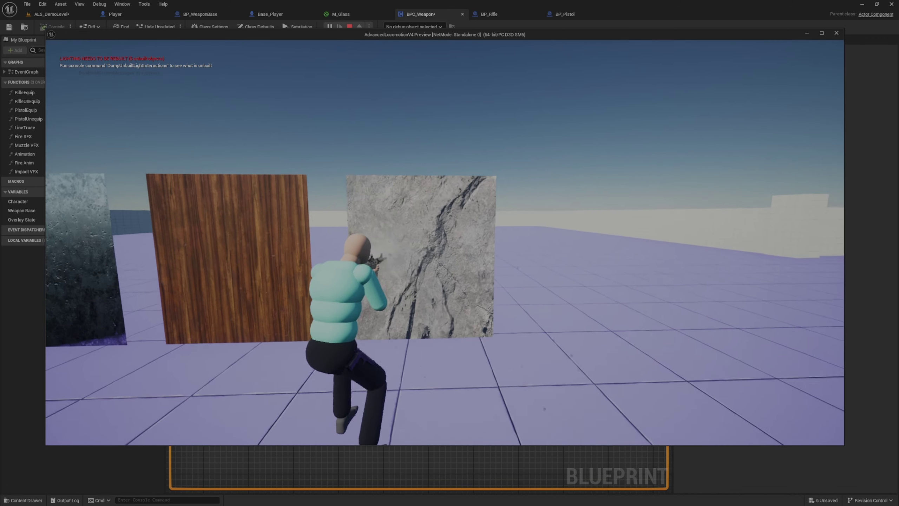
key("c")
left_click(445, 242)
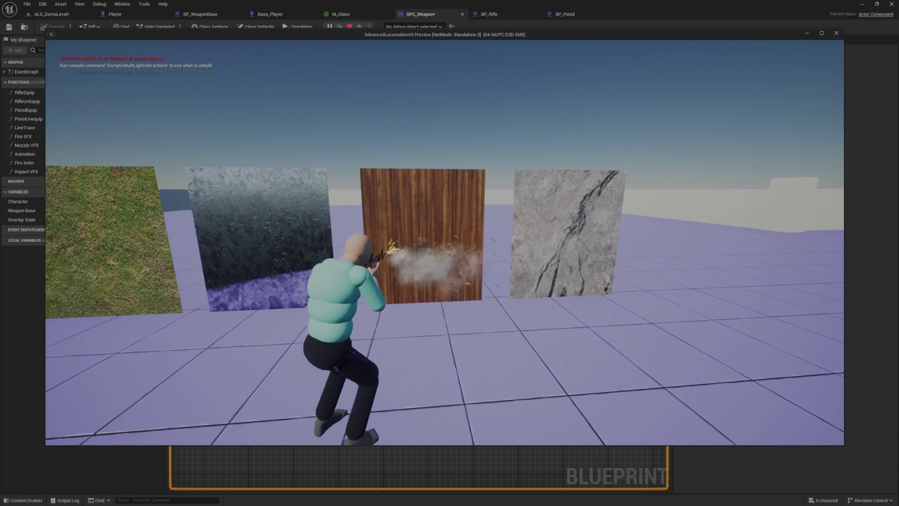
key("a")
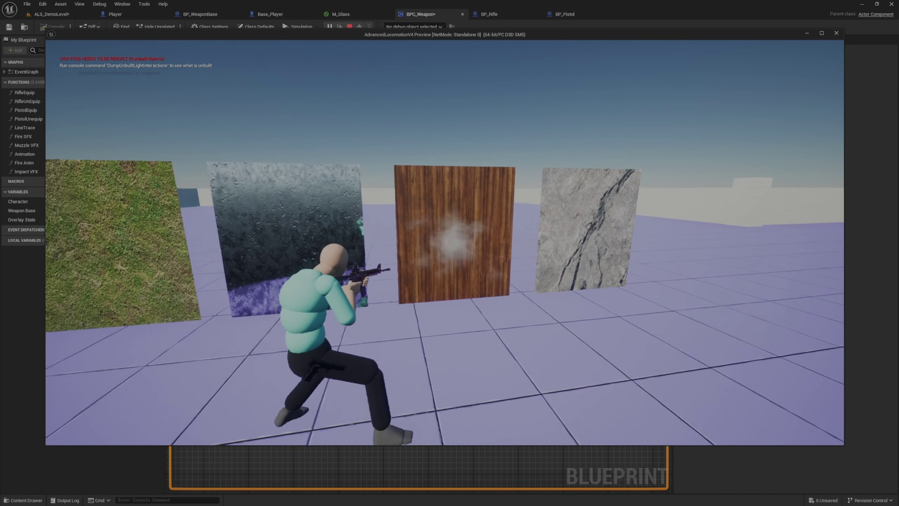
left_click(444, 243)
key("a")
left_click(444, 243)
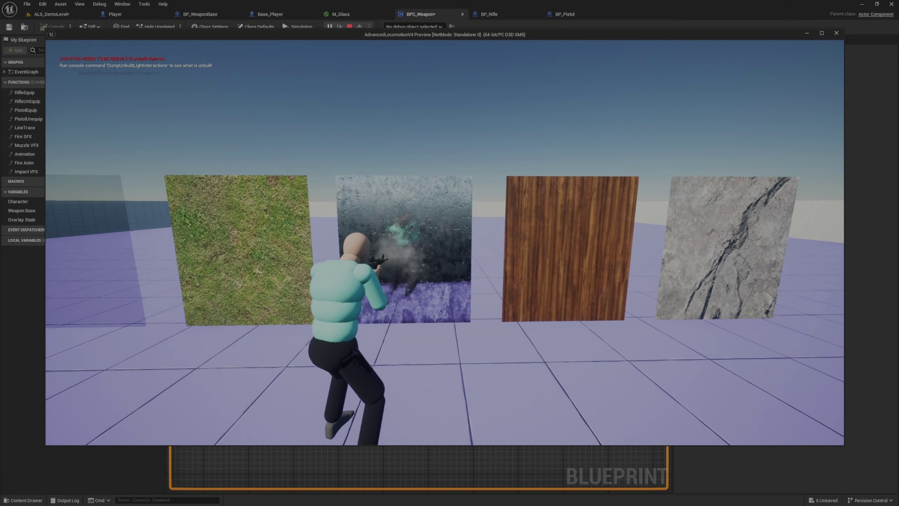
left_click(445, 243)
key("a")
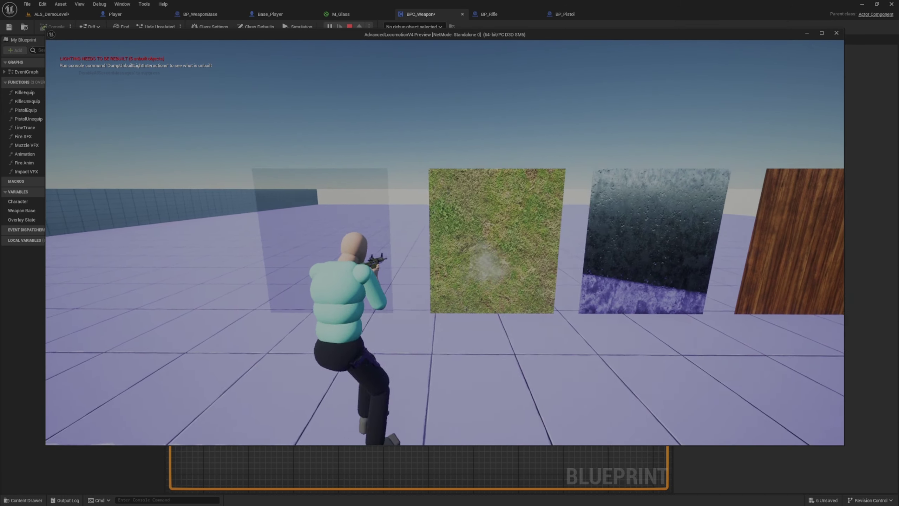
key("c")
left_click(444, 243)
key("d")
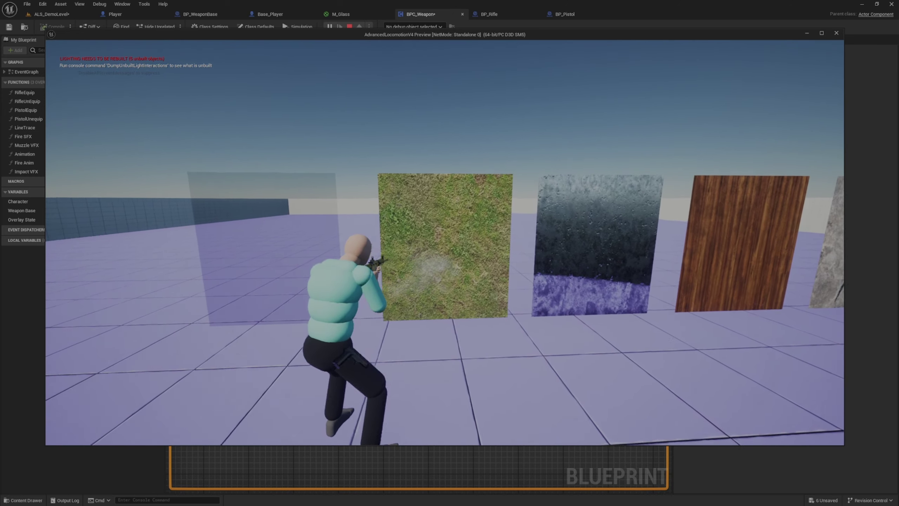
left_click(445, 243)
key("d")
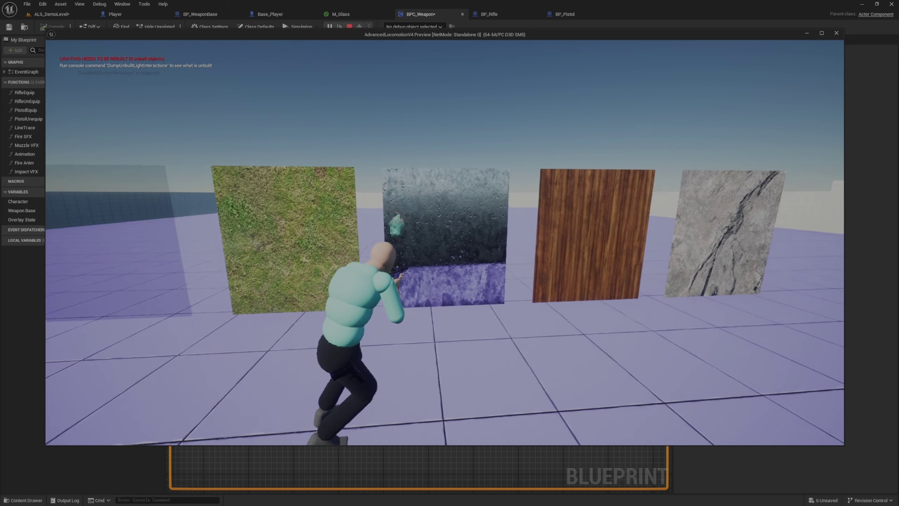
left_click(444, 243)
Step: Stop play, save the six modified assets, and set Rock_Jump_Cue's Modulator Volume Max to 2.0
key("Escape")
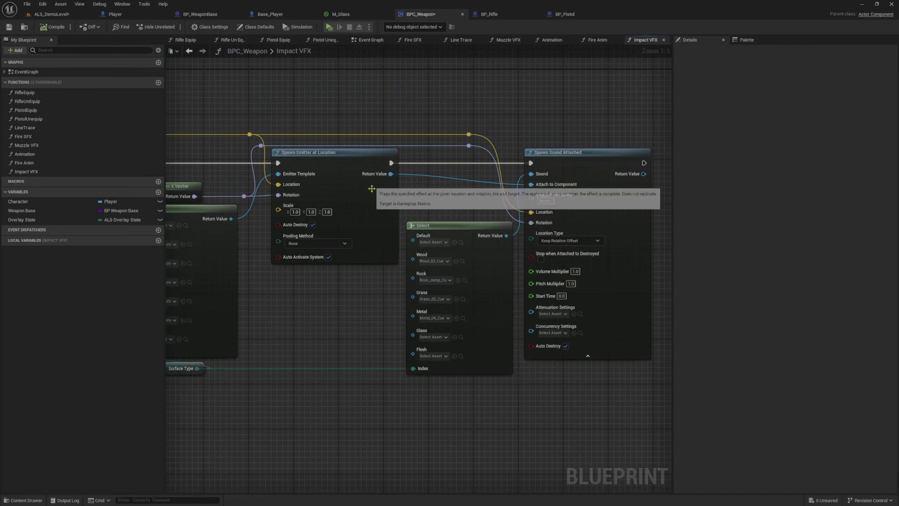
left_click(53, 14)
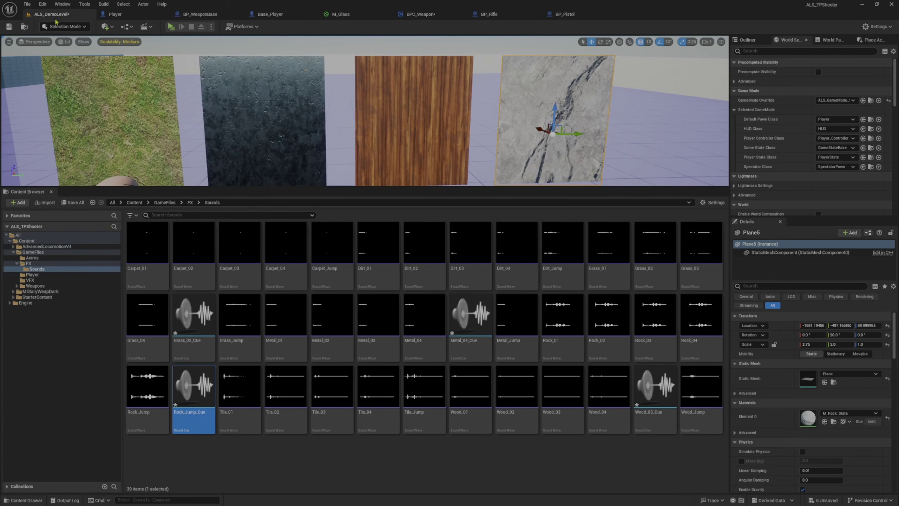
left_click(73, 203)
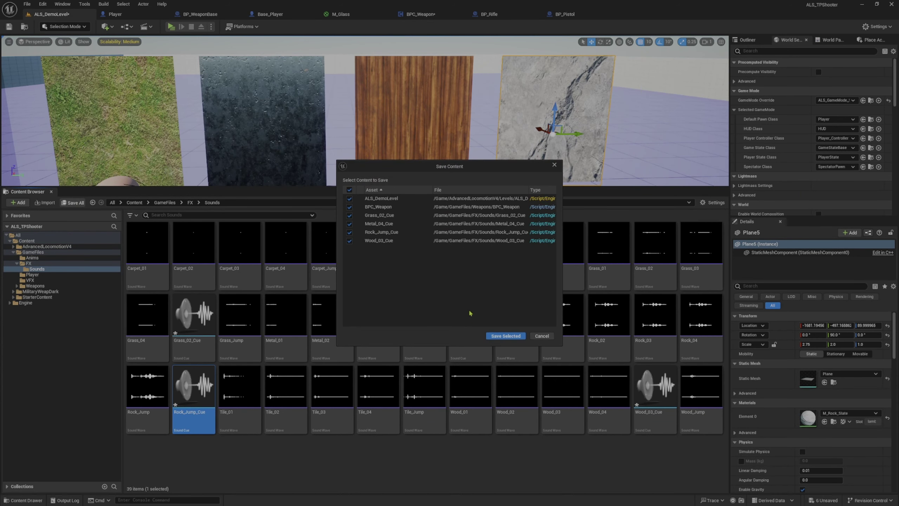
left_click(504, 336)
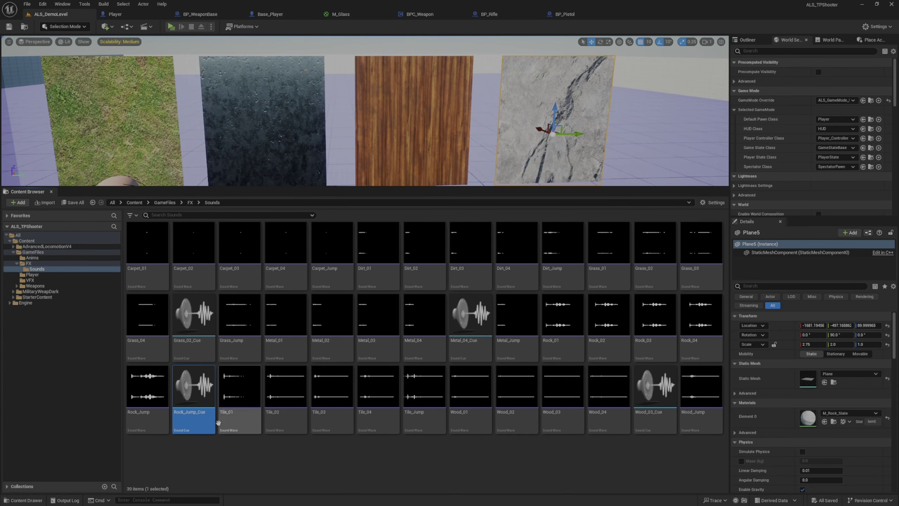
double_click(195, 423)
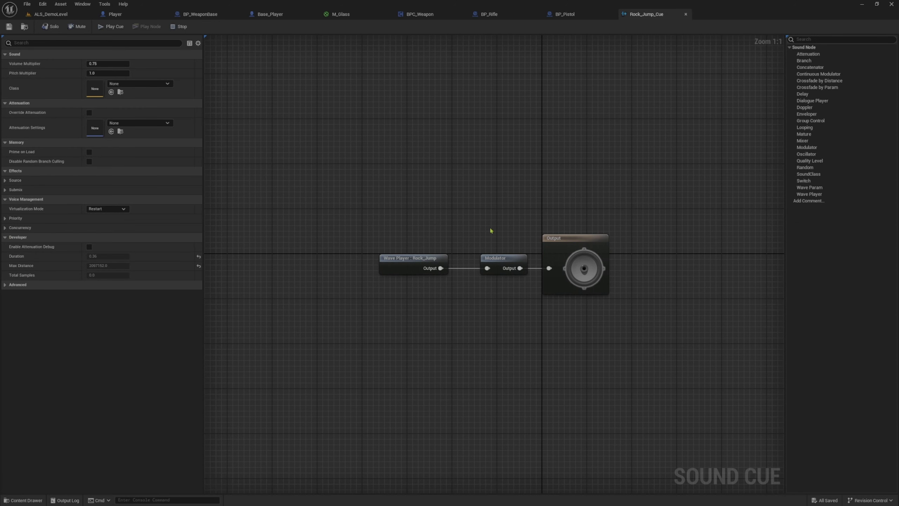
left_click_drag(491, 230, 470, 277)
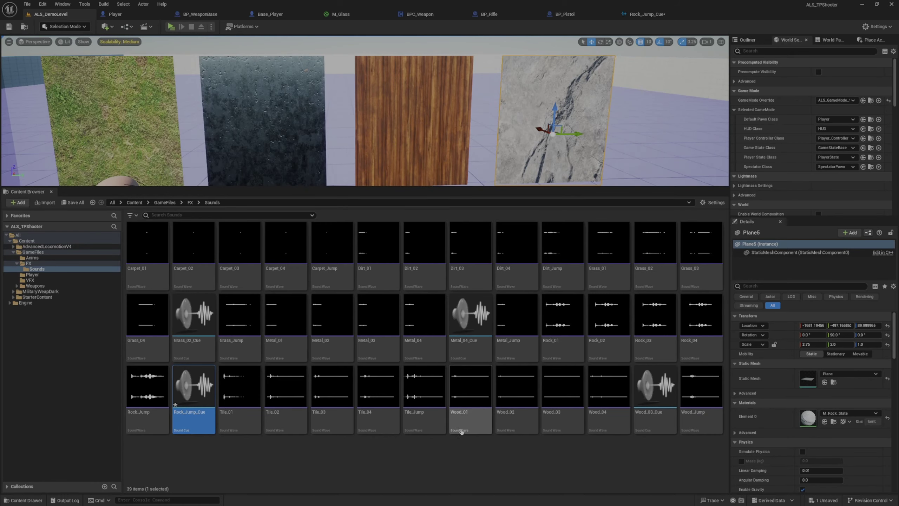
Step: Align Wood_03_Cue's nodes, set its Modulator Volume Max to 4.0, and preview the cue
double_click(640, 414)
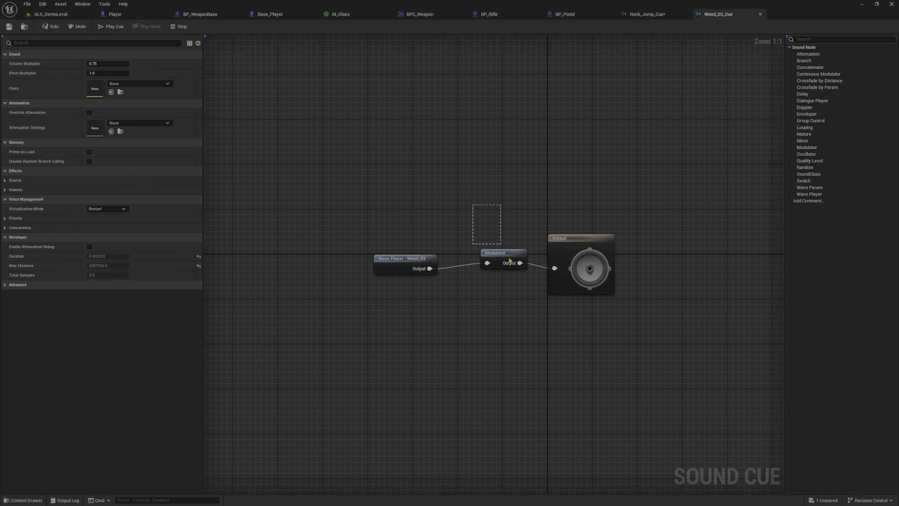
left_click_drag(472, 205, 502, 254)
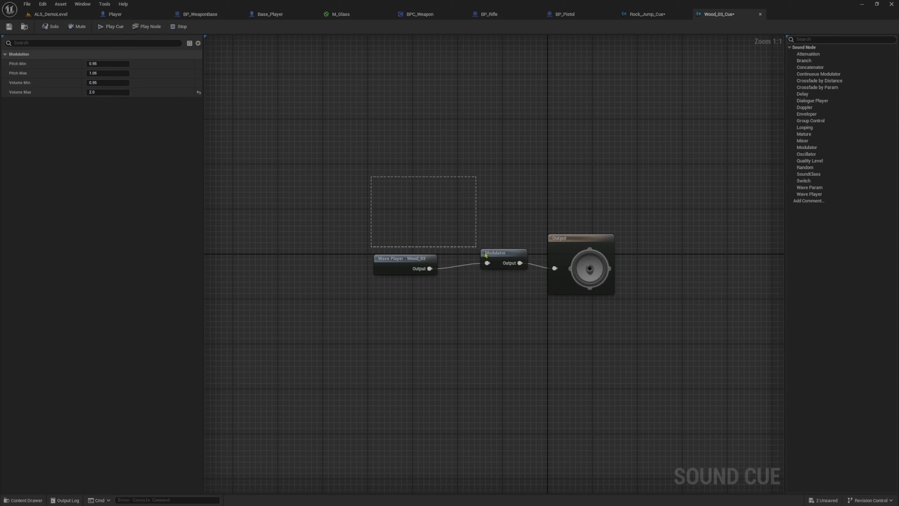
left_click_drag(486, 255, 586, 283)
key("q")
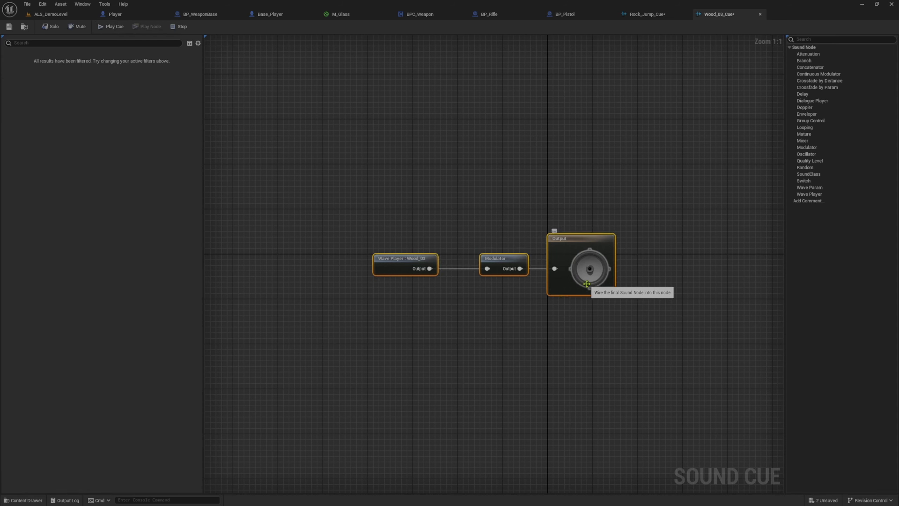
left_click(509, 262)
type("4")
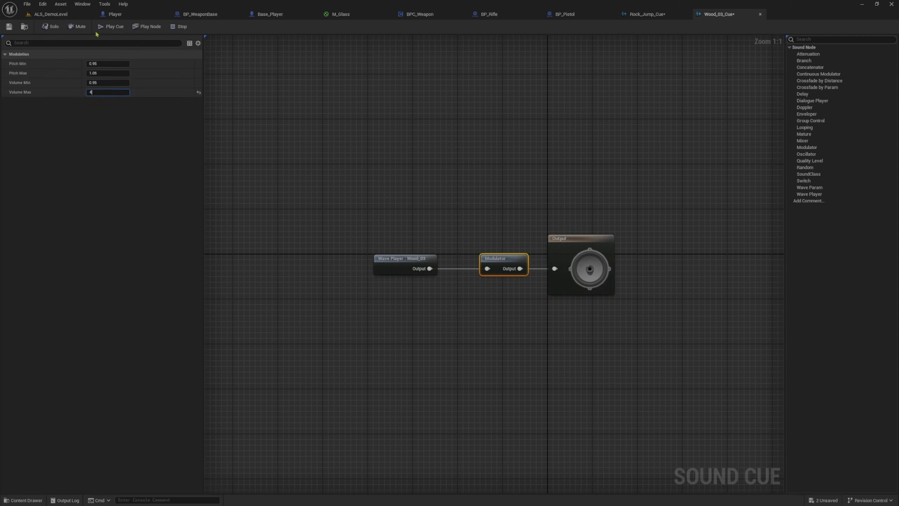
left_click(106, 28)
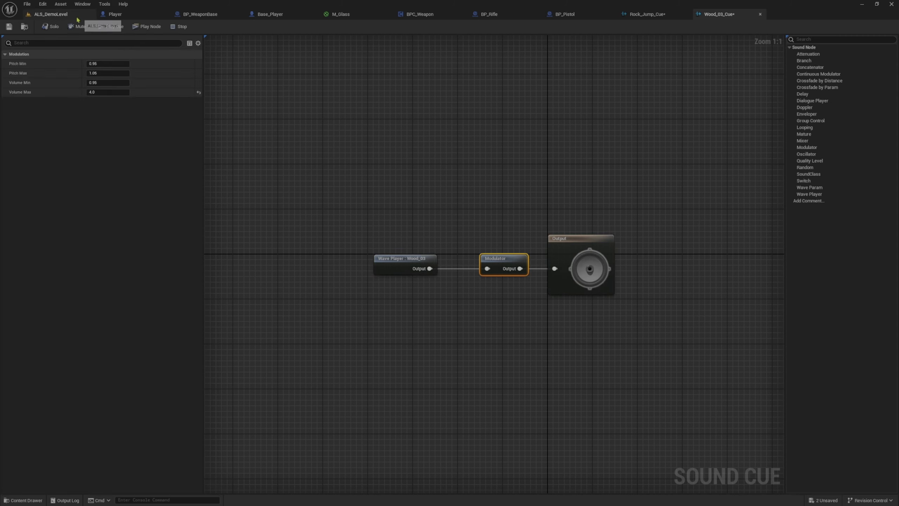
Step: Change the Volume Max on Metal_04_Cue's Modulator
left_click(51, 14)
double_click(470, 319)
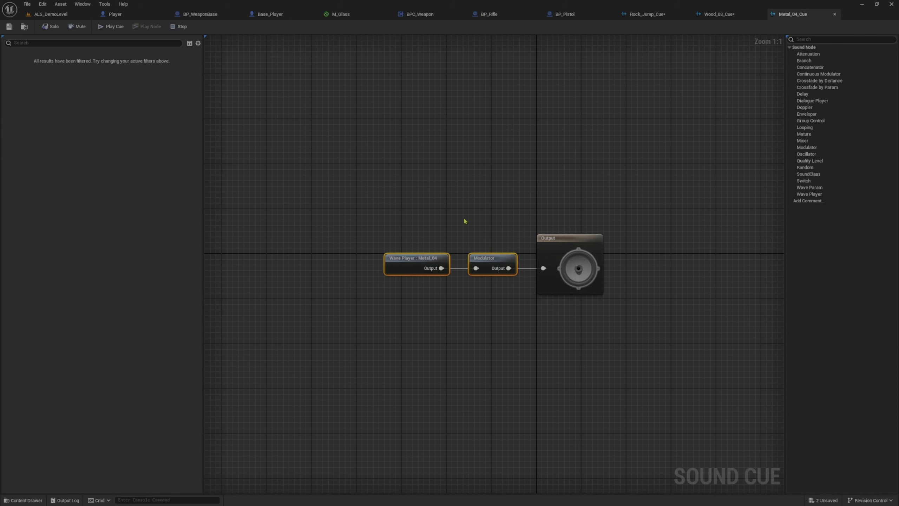
left_click(472, 258)
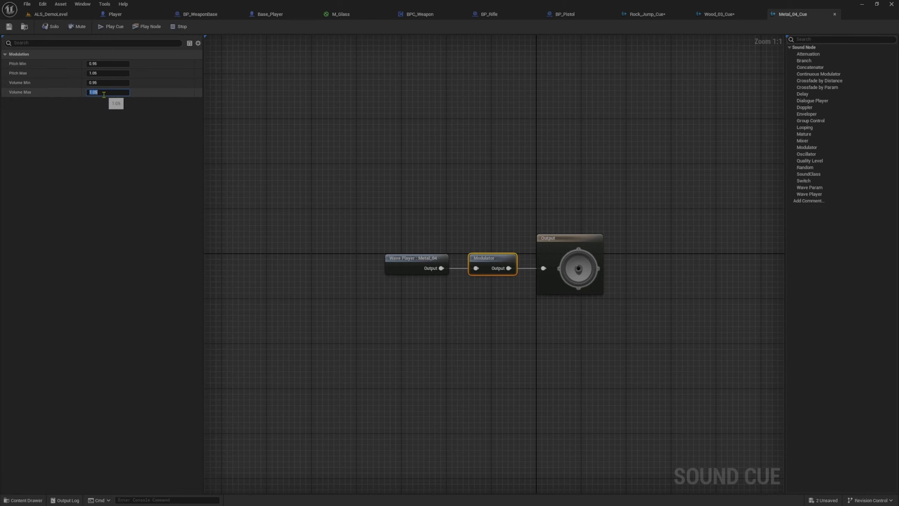
left_click(321, 144)
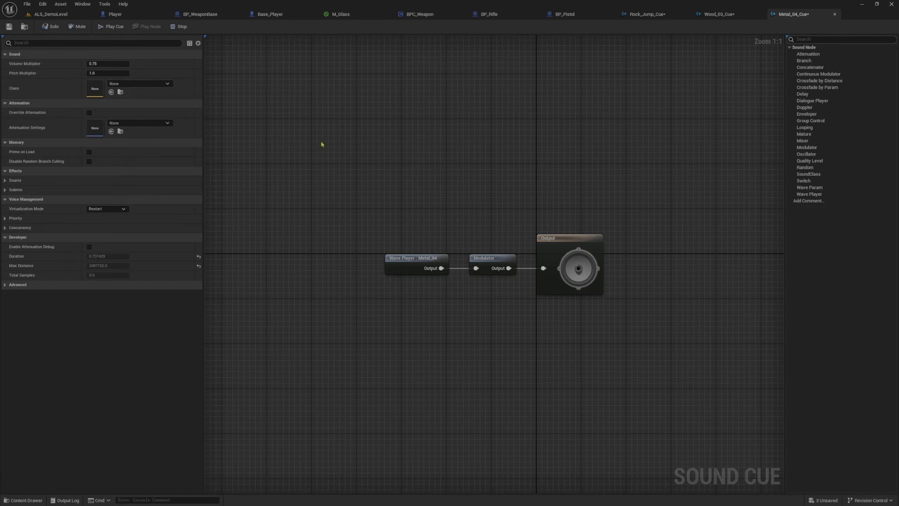
left_click(56, 17)
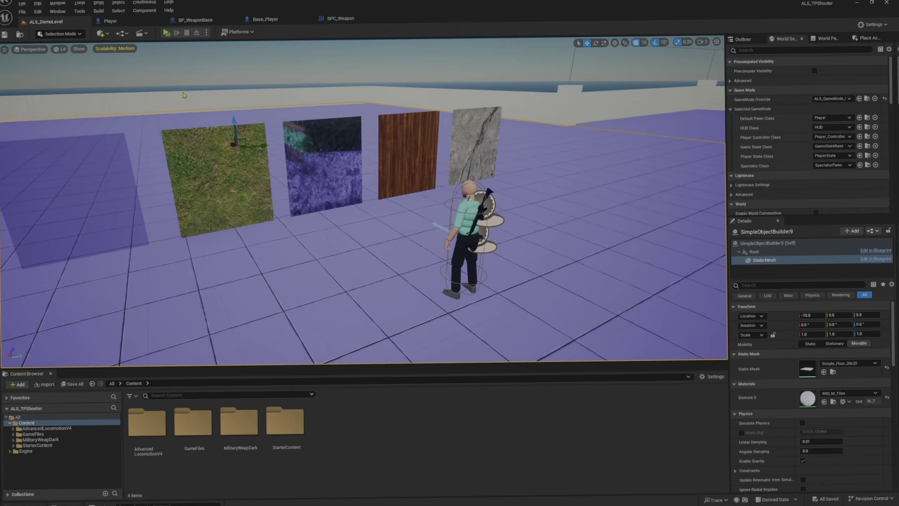
Step: Launch a standalone game and shoot the wood and grass walls
key("alt+p")
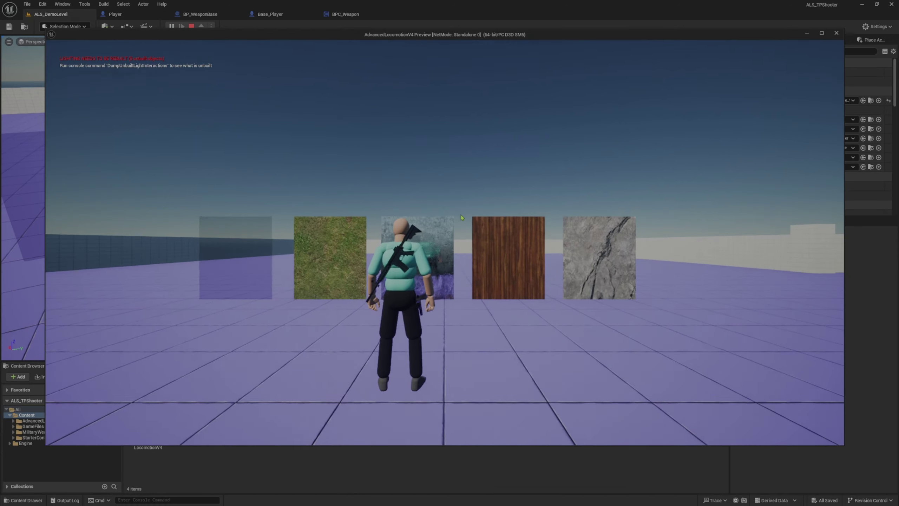
key("w")
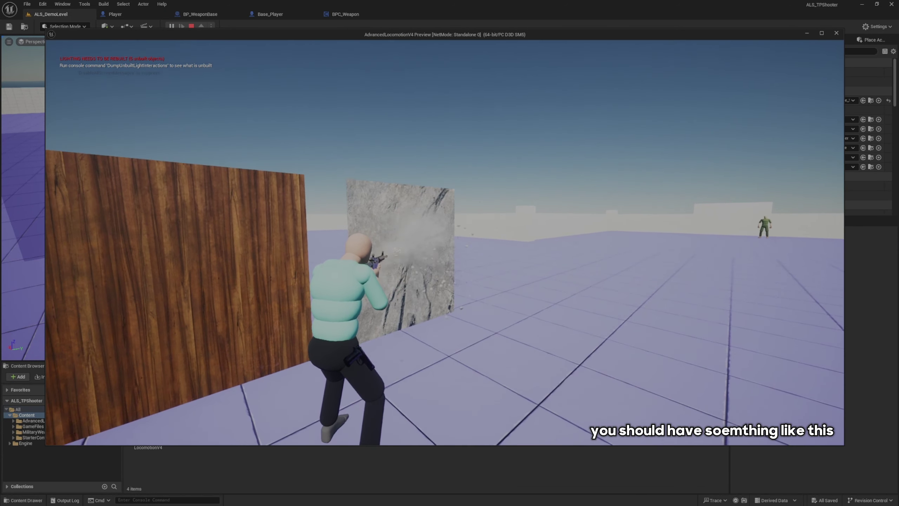
left_click(445, 243)
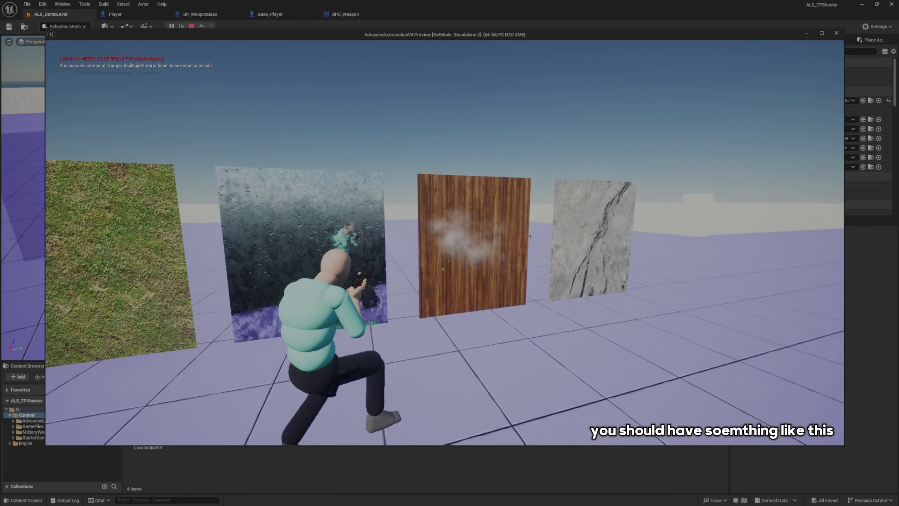
left_click(444, 242)
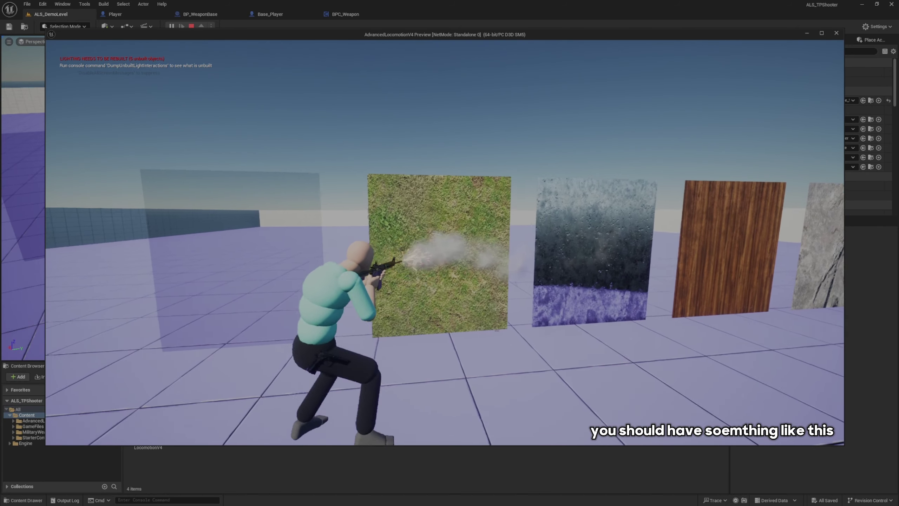
left_click(445, 242)
left_click(444, 243)
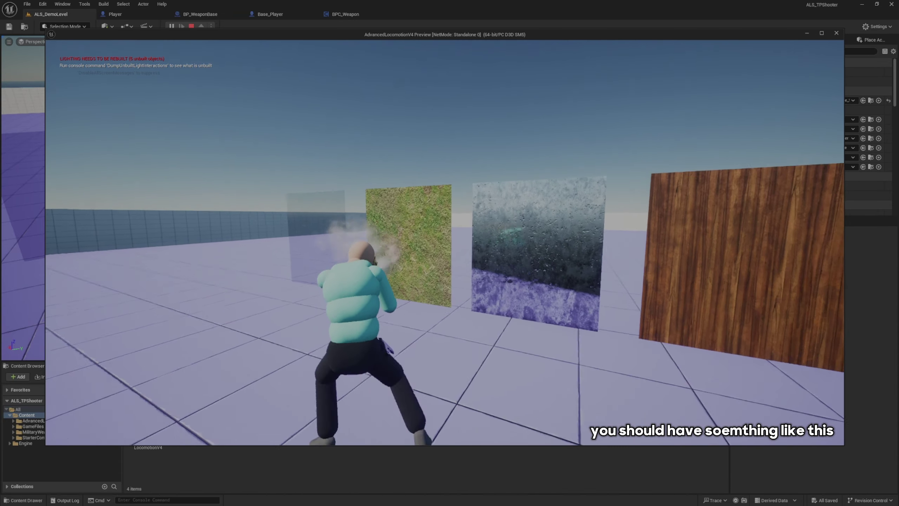
Step: Strafe along the row and shoot the glass, stone and wood walls to check impacts
key("d")
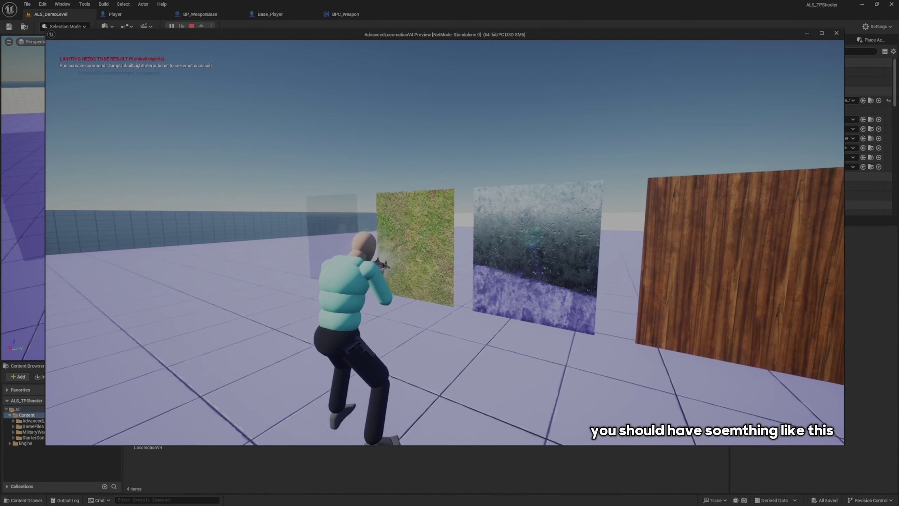
left_click(445, 242)
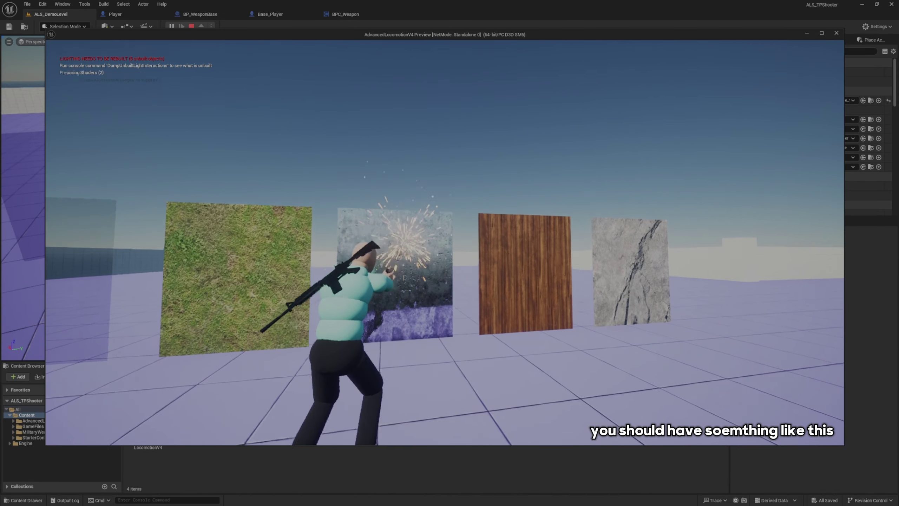
key("d")
left_click(444, 242)
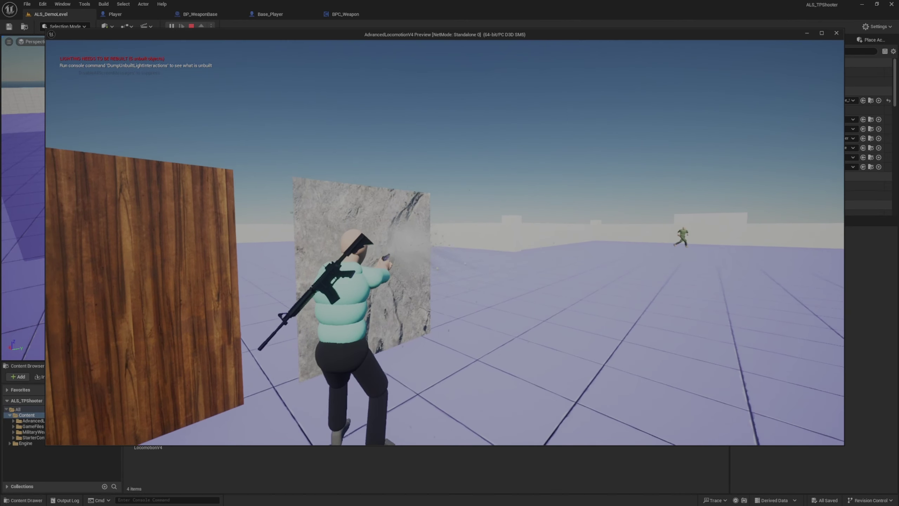
key("a")
left_click(445, 243)
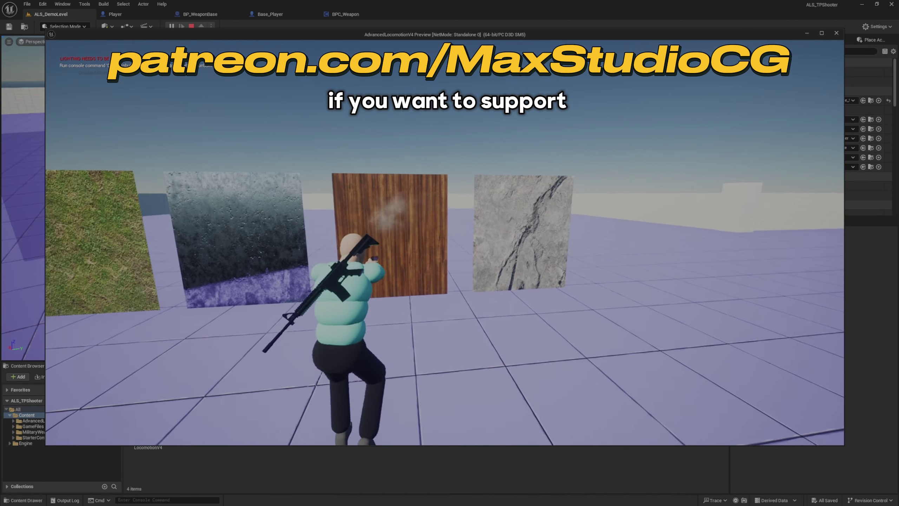
key("w")
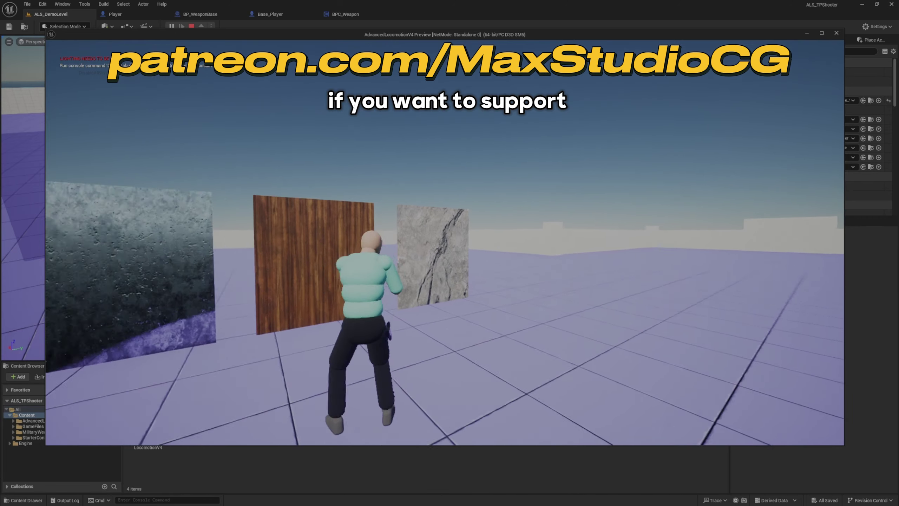
key("s")
left_click(445, 243)
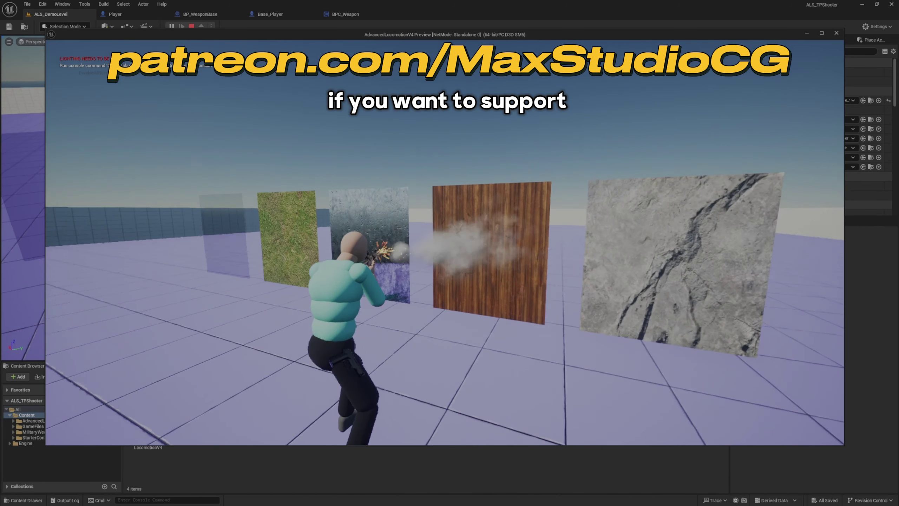
key("a")
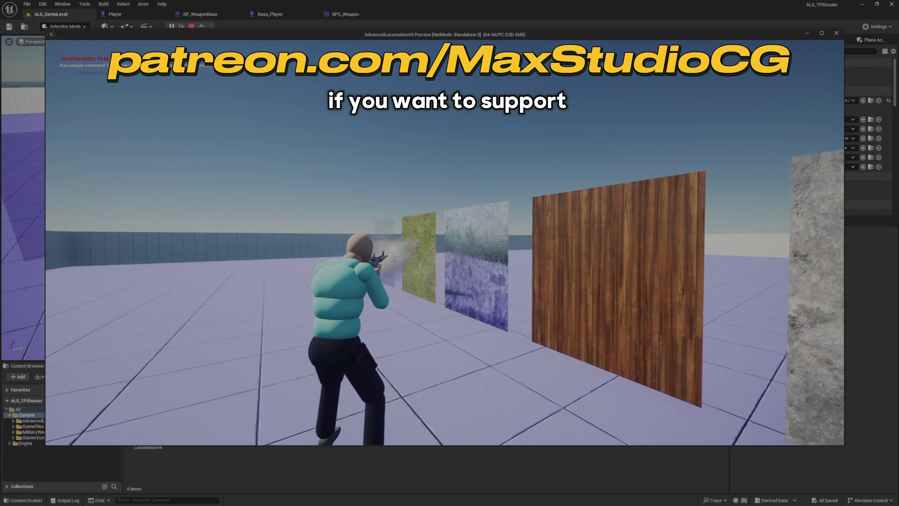
key("a")
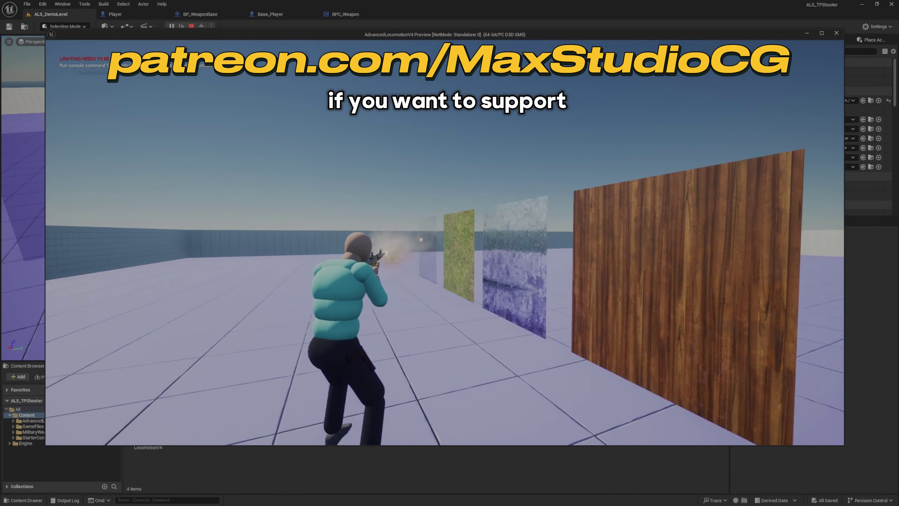